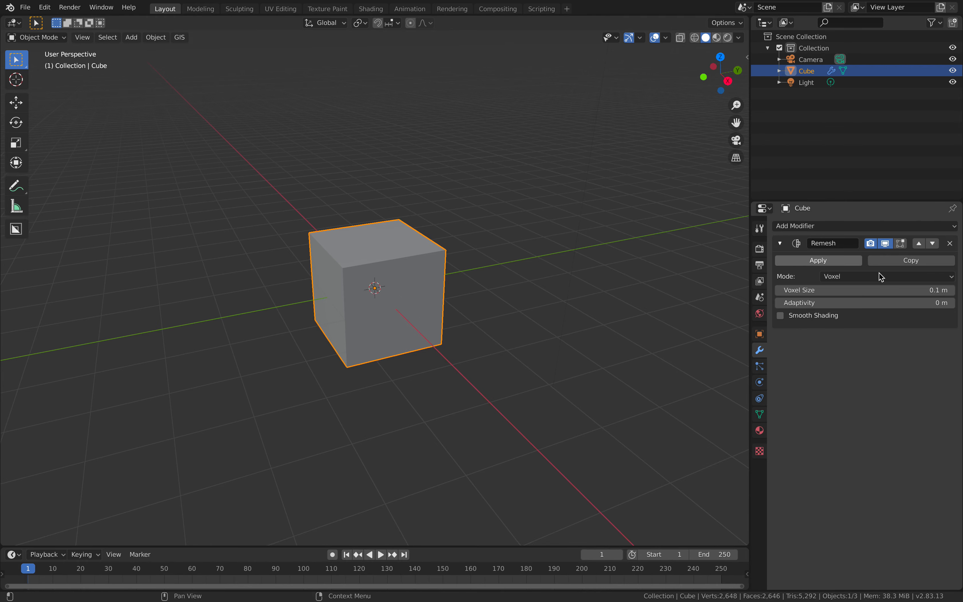
Rotate the cube with two free trackball rotations so it is tilted off all the global axes.
{"action": "scroll", "coordinate": [438, 290], "scroll_direction": "up", "scroll_amount": 2}
{"action": "middle_click_drag", "start_coordinate": [439, 293], "coordinate": [397, 292]}
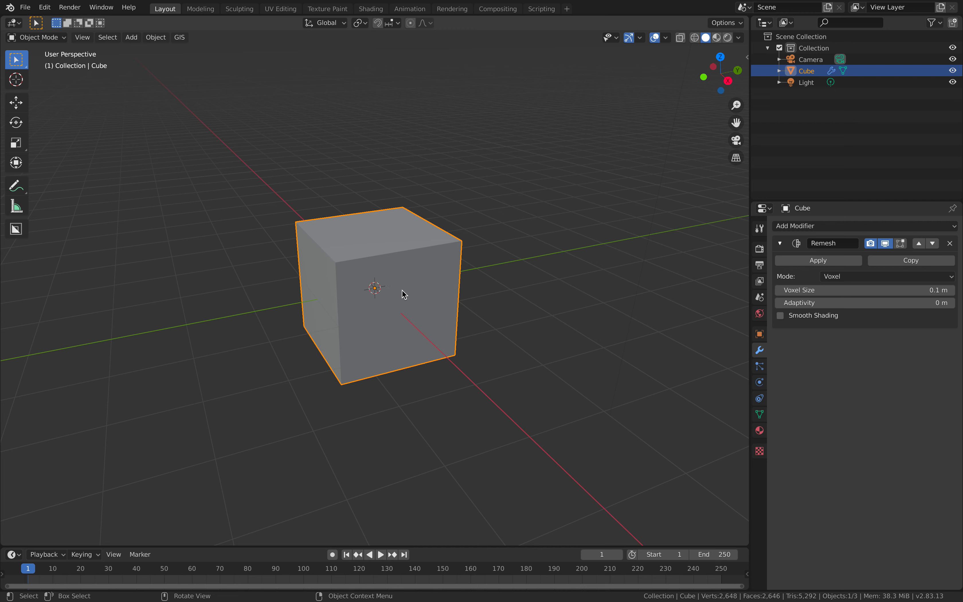
{"action": "key", "text": "r"}
{"action": "key", "text": "r"}
{"action": "left_click", "coordinate": [415, 272]}
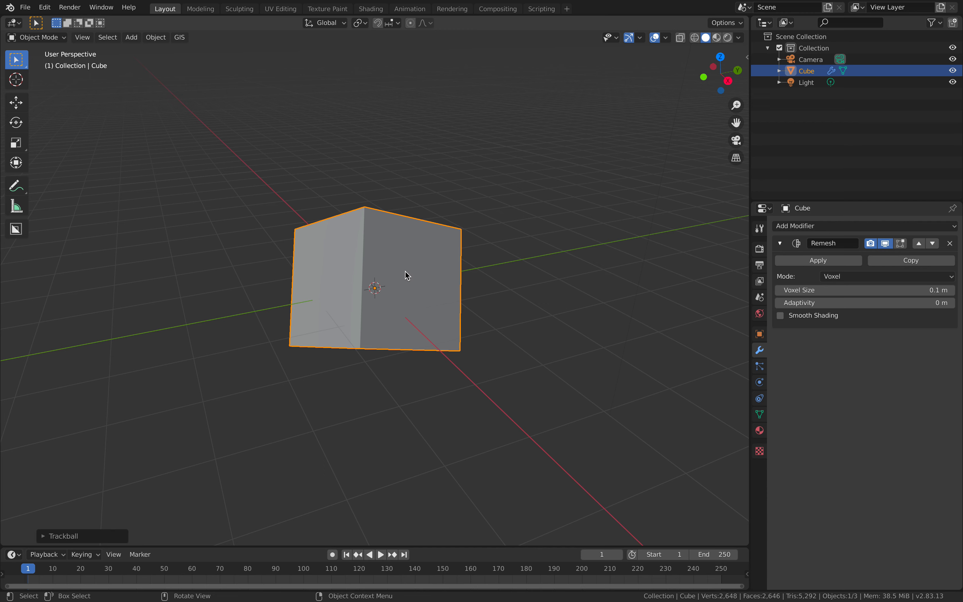
{"action": "key", "text": "r"}
{"action": "key", "text": "r"}
{"action": "left_click", "coordinate": [428, 303]}
{"action": "middle_click_drag", "start_coordinate": [409, 256], "coordinate": [374, 198]}
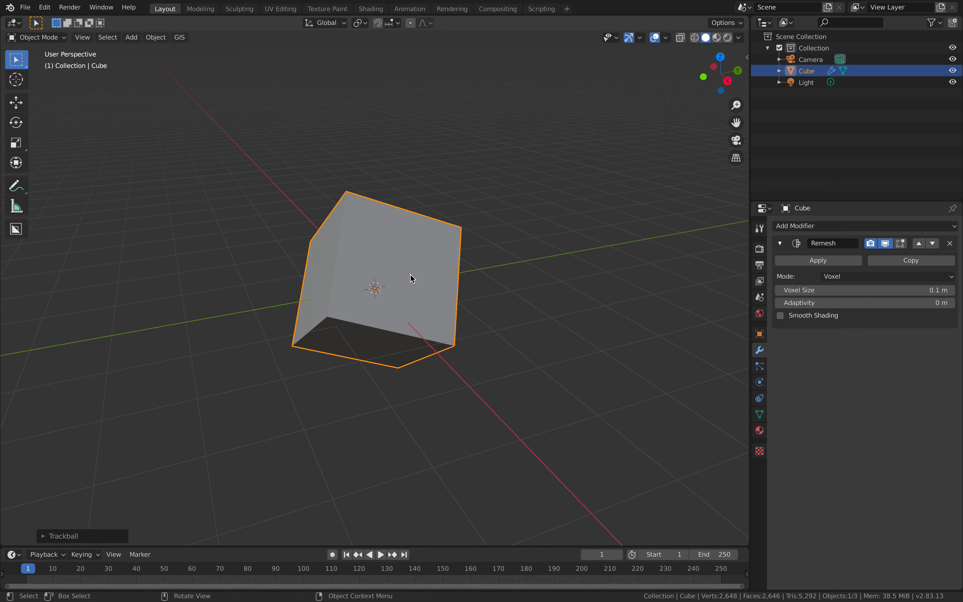
Duplicate the tilted cube, overlap the copy with the original's upper corner and give it a different free rotation.
{"action": "key", "text": "shift+d"}
{"action": "key", "text": "r"}
{"action": "key", "text": "r"}
{"action": "left_click", "coordinate": [497, 245]}
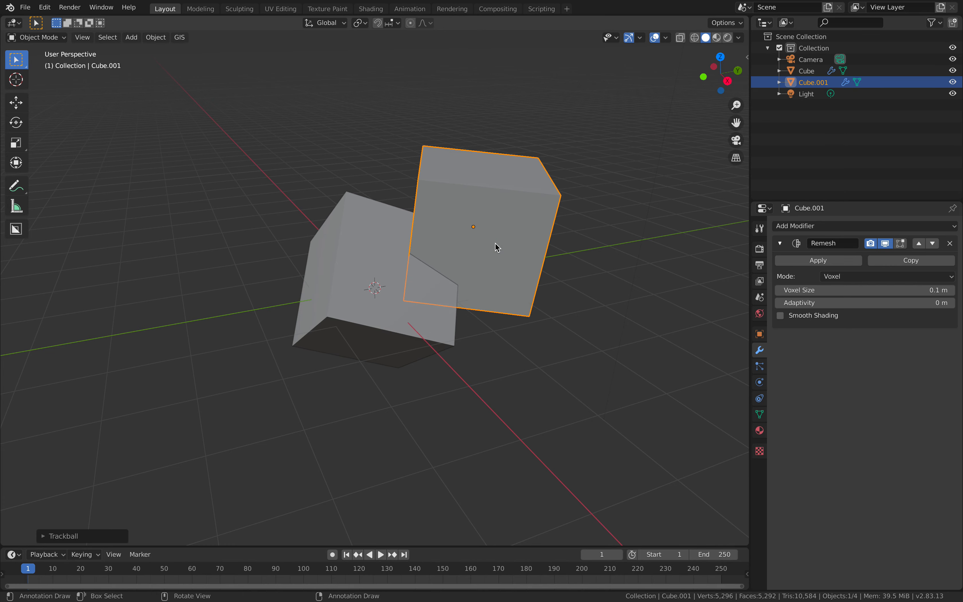
Duplicate the second cube, stack the copy above it and trackball-rotate it to another angle.
{"action": "middle_click_drag", "start_coordinate": [497, 246], "coordinate": [504, 264]}
{"action": "key", "text": "shift+d"}
{"action": "key", "text": "r"}
{"action": "key", "text": "r"}
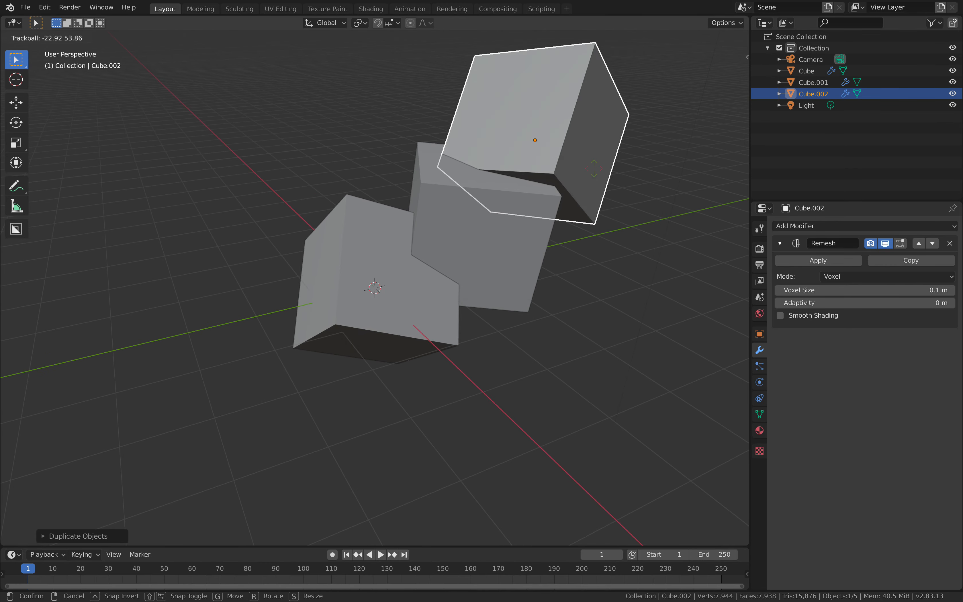
{"action": "left_click", "coordinate": [602, 174]}
Duplicate all three stacked cubes together and place the copied set beside the originals.
{"action": "middle_click_drag", "start_coordinate": [602, 174], "coordinate": [382, 289]}
{"action": "left_click", "coordinate": [370, 290]}
{"action": "left_click", "coordinate": [454, 214], "text": "shift"}
{"action": "left_click", "coordinate": [489, 192], "text": "shift"}
{"action": "scroll", "coordinate": [477, 237], "scroll_direction": "down", "scroll_amount": 3}
{"action": "middle_click_drag", "start_coordinate": [479, 241], "coordinate": [430, 273], "text": "shift"}
{"action": "key", "text": "shift+d"}
{"action": "left_click", "coordinate": [542, 234]}
{"action": "left_click", "coordinate": [542, 238], "text": "shift"}
{"action": "left_click", "coordinate": [545, 238], "text": "shift"}
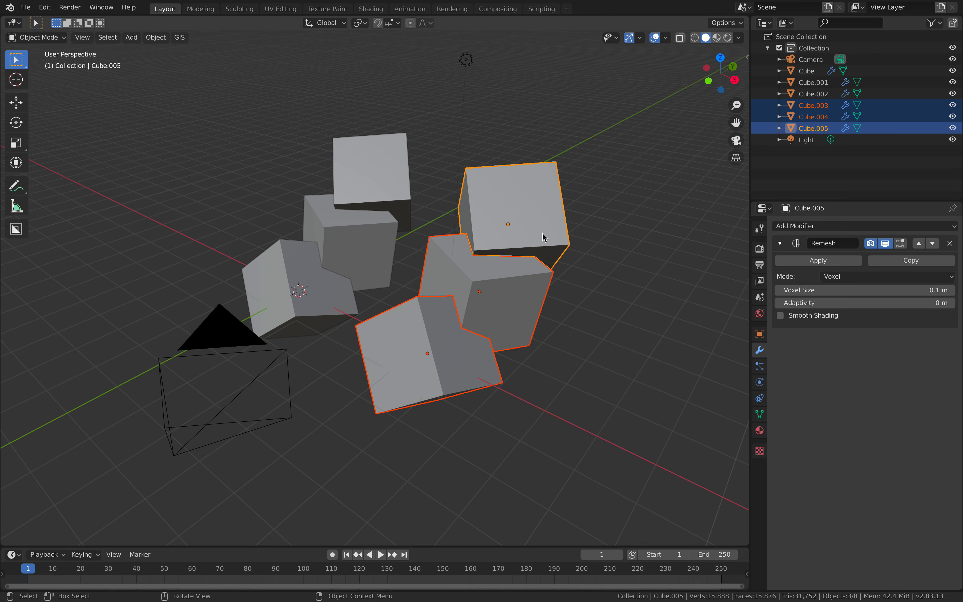
Join the three copied cubes into one object sharing a single Remesh modifier.
{"action": "key", "text": "ctrl+j"}
{"action": "middle_click_drag", "start_coordinate": [570, 237], "coordinate": [531, 245]}
{"action": "left_click", "coordinate": [395, 190]}
{"action": "left_click", "coordinate": [362, 249]}
{"action": "left_click", "coordinate": [315, 265]}
{"action": "left_click", "coordinate": [352, 240]}
{"action": "left_click", "coordinate": [382, 187]}
{"action": "left_click", "coordinate": [478, 258]}
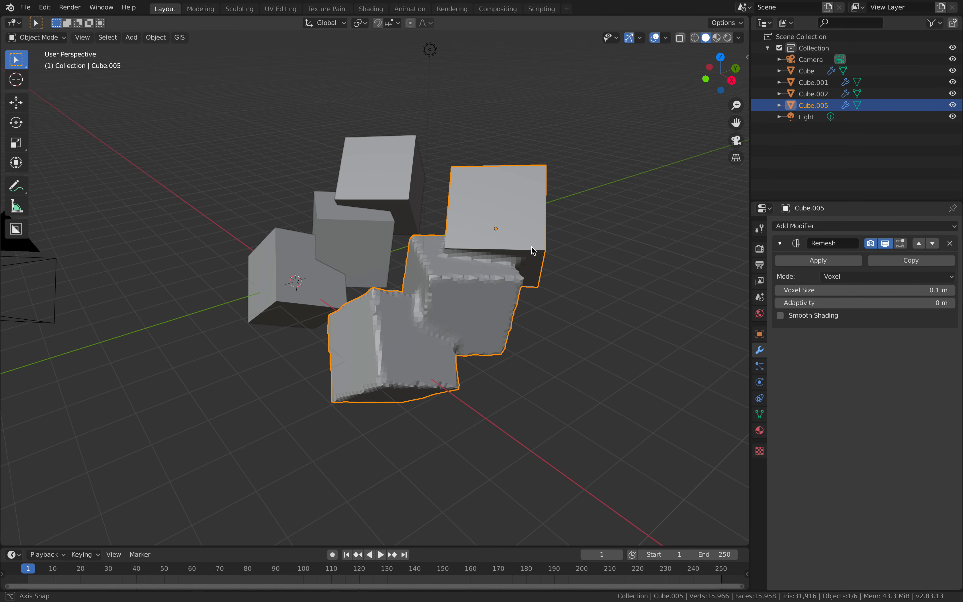
Show the object's transform values and apply all transforms to the joined cubes.
{"action": "middle_click_drag", "start_coordinate": [480, 213], "coordinate": [568, 206]}
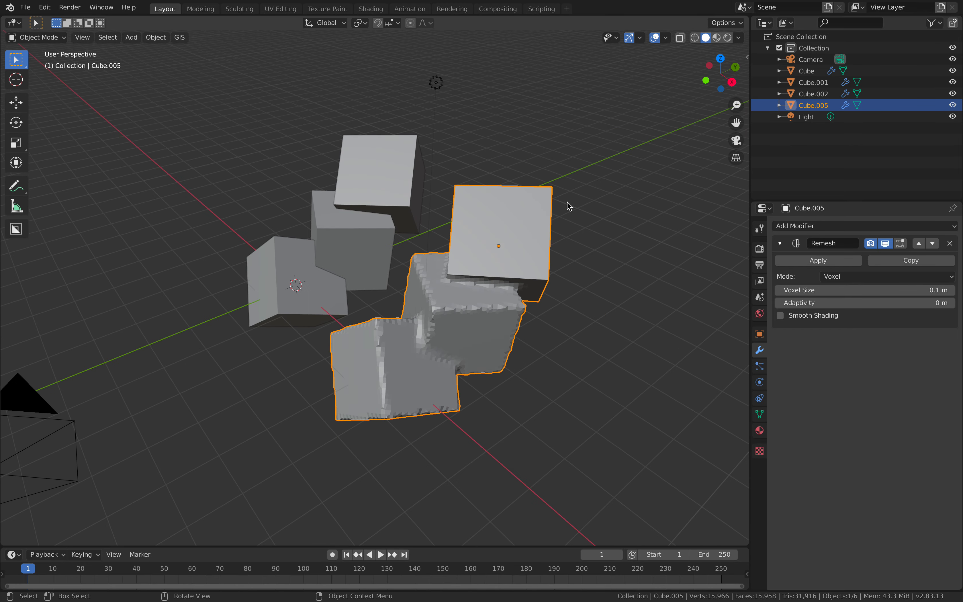
{"action": "left_click", "coordinate": [747, 58]}
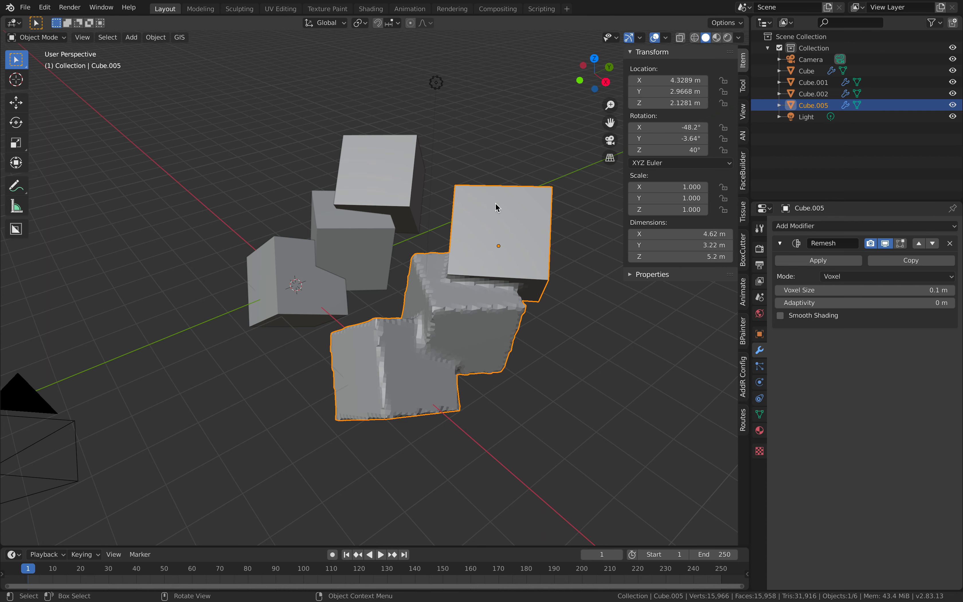
{"action": "left_click", "coordinate": [505, 176]}
{"action": "left_click", "coordinate": [529, 209]}
{"action": "middle_click_drag", "start_coordinate": [528, 209], "coordinate": [515, 196]}
{"action": "key", "text": "ctrl+a"}
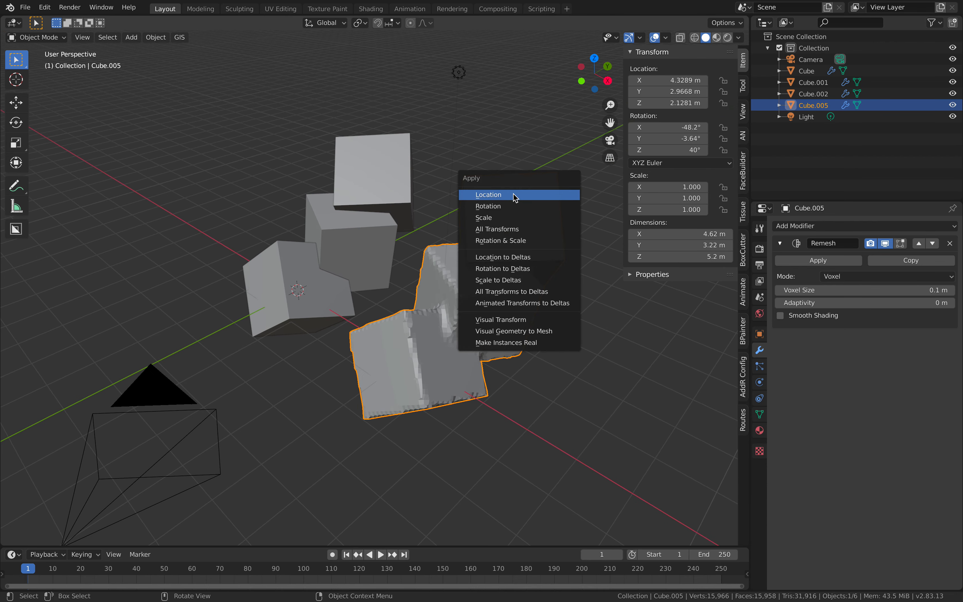
{"action": "left_click", "coordinate": [517, 227]}
{"action": "key", "text": "alt+a"}
{"action": "mouse_move", "coordinate": [505, 217]}
{"action": "middle_mouse_down"}
{"action": "mouse_move", "coordinate": [531, 209]}
{"action": "mouse_move", "coordinate": [487, 216]}
{"action": "middle_mouse_up"}
{"action": "left_click", "coordinate": [530, 209]}
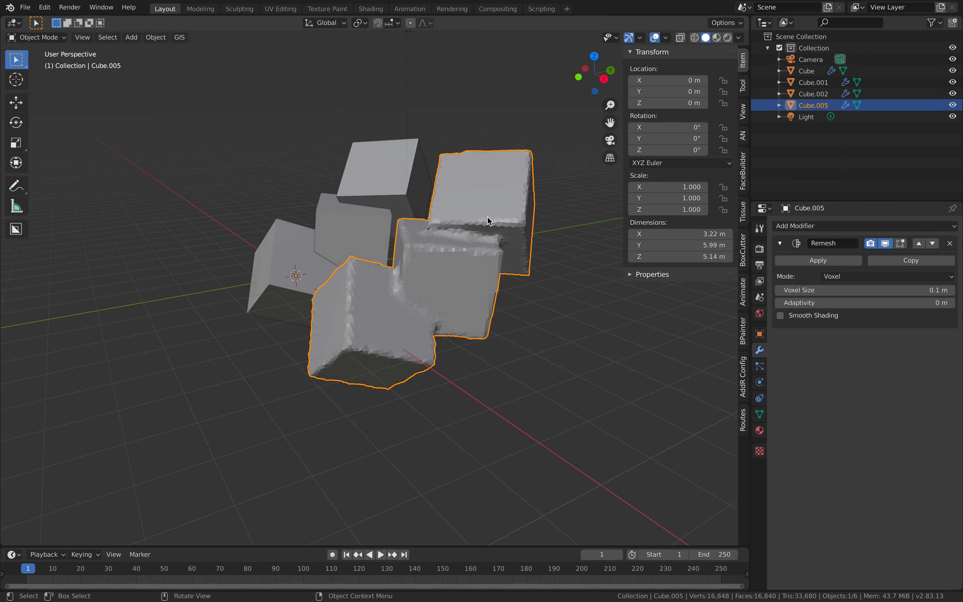
{"action": "middle_click_drag", "start_coordinate": [597, 270], "coordinate": [515, 215]}
{"action": "right_click", "coordinate": [516, 215]}
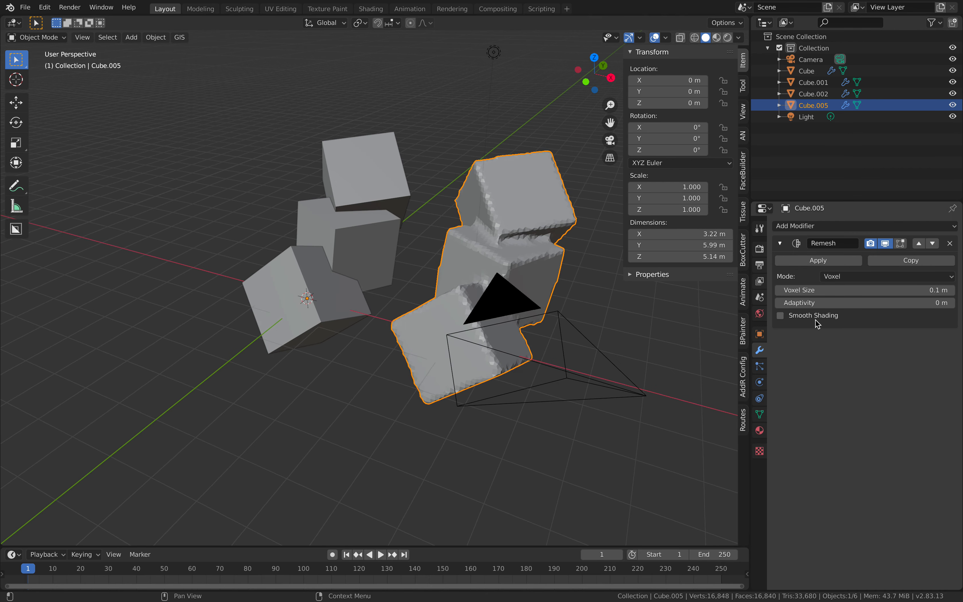
Set the joined object's Remesh voxel size to 0.12 m and trackball-rotate the object.
{"action": "left_click_drag", "start_coordinate": [878, 289], "coordinate": [919, 290]}
{"action": "middle_click_drag", "start_coordinate": [497, 279], "coordinate": [533, 310]}
{"action": "key", "text": "r"}
{"action": "key", "text": "r"}
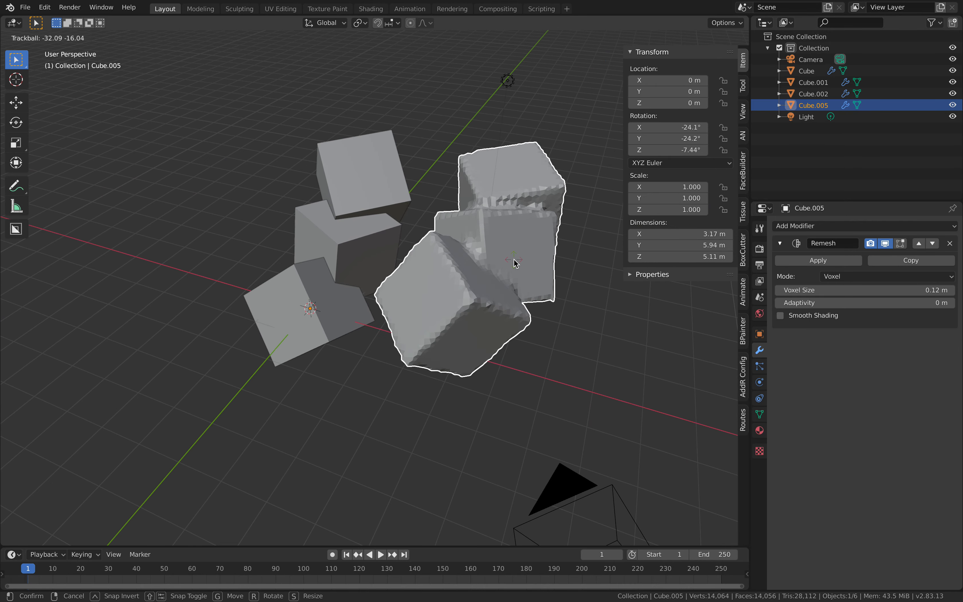
{"action": "key", "text": "Return"}
Move the joined object to the opposite side of the three separate cubes and apply its Remesh modifier.
{"action": "key", "text": "g"}
{"action": "left_click", "coordinate": [335, 226]}
{"action": "middle_click_drag", "start_coordinate": [336, 226], "coordinate": [435, 278], "text": "shift"}
{"action": "left_click", "coordinate": [33, 37]}
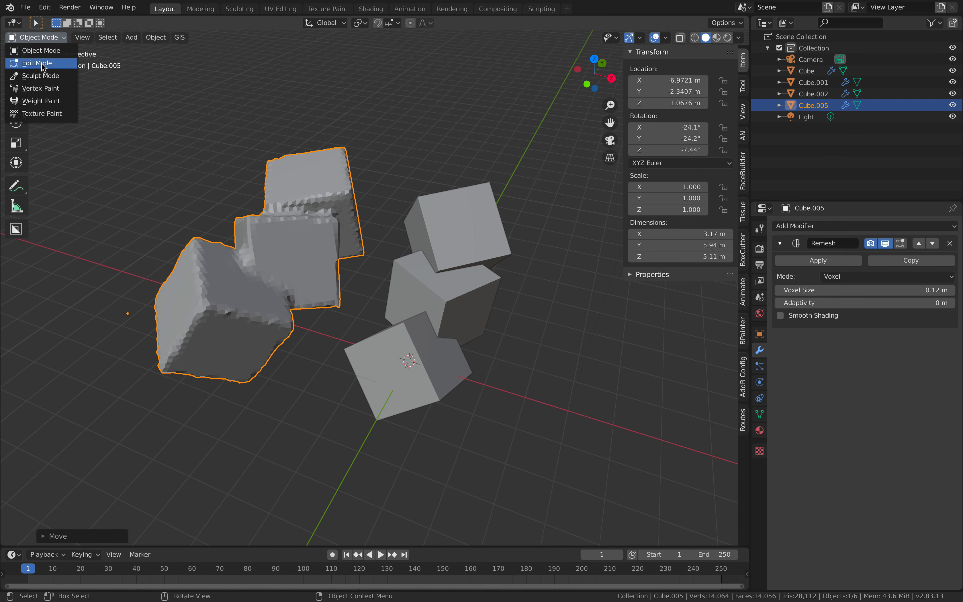
{"action": "left_click", "coordinate": [816, 261]}
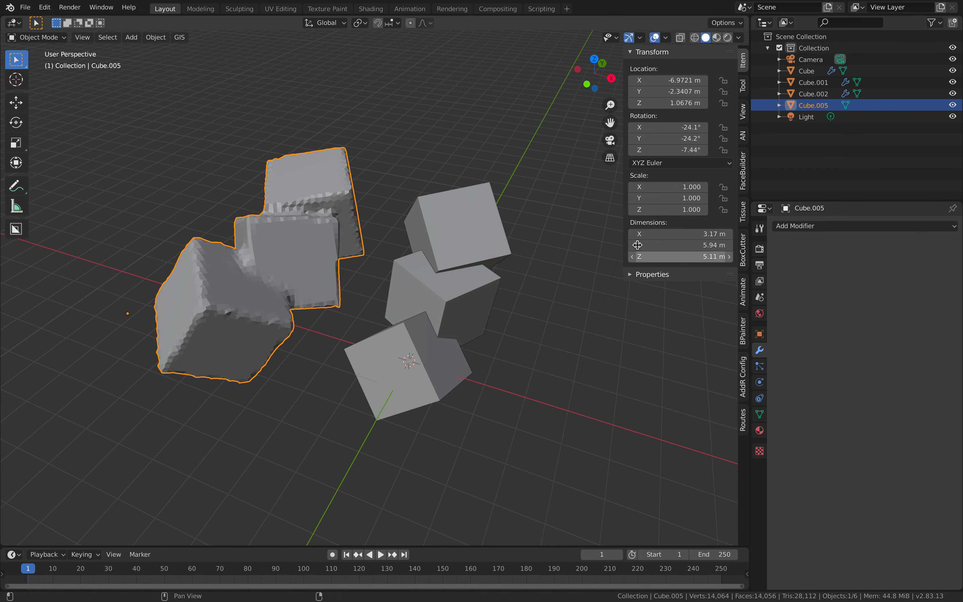
Voxel-remesh the joined object at 0.1 m in Sculpt Mode and sculpt a draw stroke on its upper block.
{"action": "left_click", "coordinate": [49, 39]}
{"action": "left_click", "coordinate": [51, 78]}
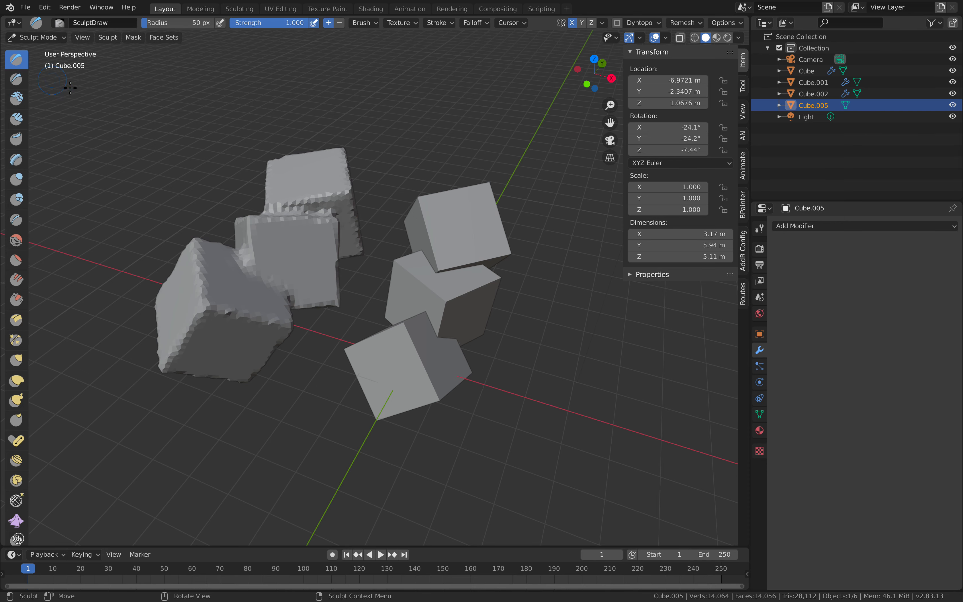
{"action": "left_click", "coordinate": [678, 23]}
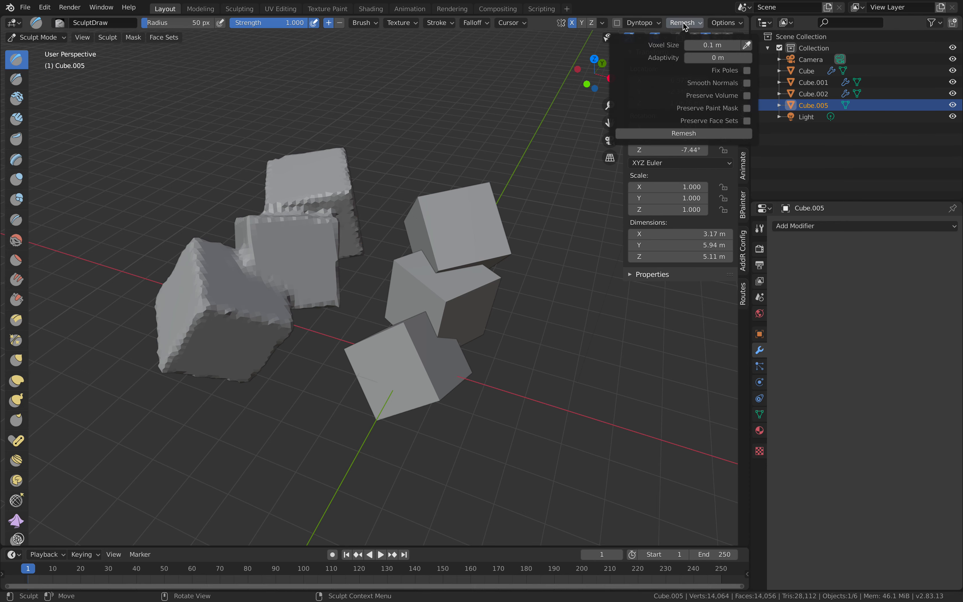
{"action": "left_click", "coordinate": [700, 132]}
{"action": "mouse_move", "coordinate": [330, 184]}
{"action": "left_mouse_down"}
{"action": "mouse_move", "coordinate": [355, 193]}
{"action": "mouse_move", "coordinate": [287, 195]}
{"action": "left_mouse_up"}
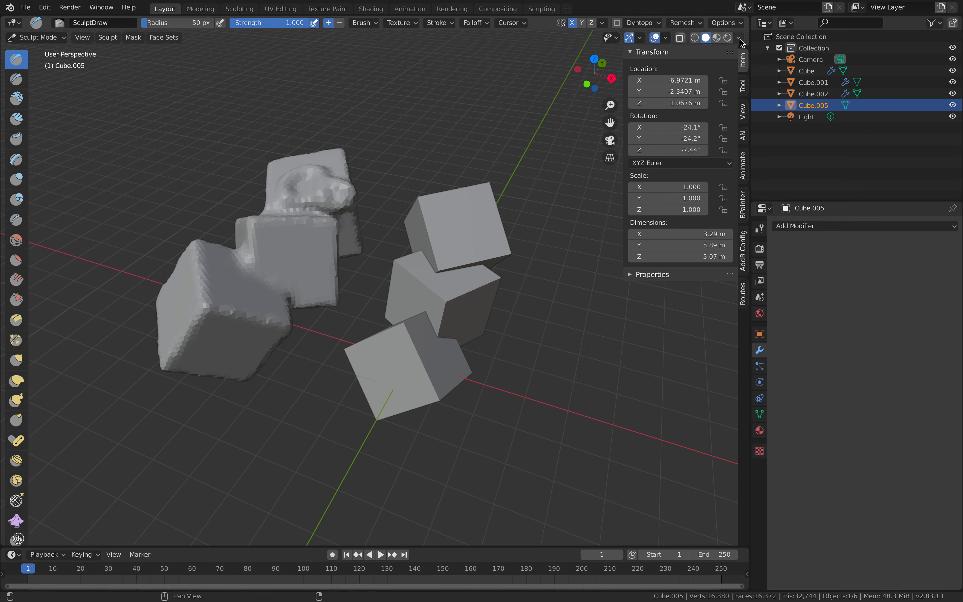
Return to Object Mode and delete the sculpted joined object.
{"action": "left_click", "coordinate": [739, 24]}
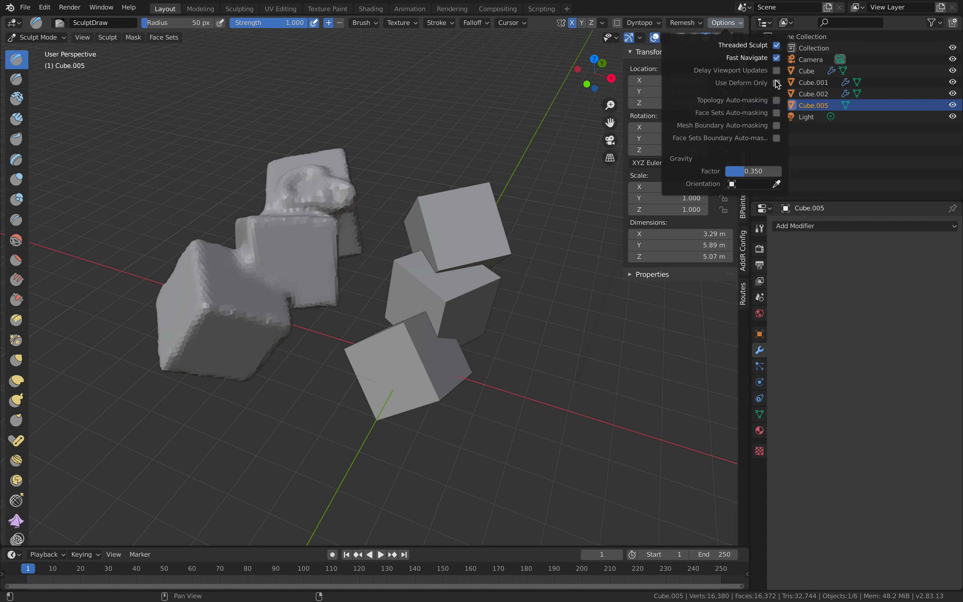
{"action": "left_click", "coordinate": [45, 36]}
{"action": "left_click", "coordinate": [46, 48]}
{"action": "key", "text": "x"}
{"action": "left_click", "coordinate": [324, 223]}
Delete the topmost of the three separate cubes.
{"action": "mouse_move", "coordinate": [388, 242]}
{"action": "middle_mouse_down"}
{"action": "mouse_move", "coordinate": [371, 237]}
{"action": "mouse_move", "coordinate": [384, 236]}
{"action": "middle_mouse_up"}
{"action": "left_click", "coordinate": [403, 249]}
{"action": "left_click", "coordinate": [385, 276]}
{"action": "left_click", "coordinate": [350, 320]}
{"action": "left_click", "coordinate": [389, 277]}
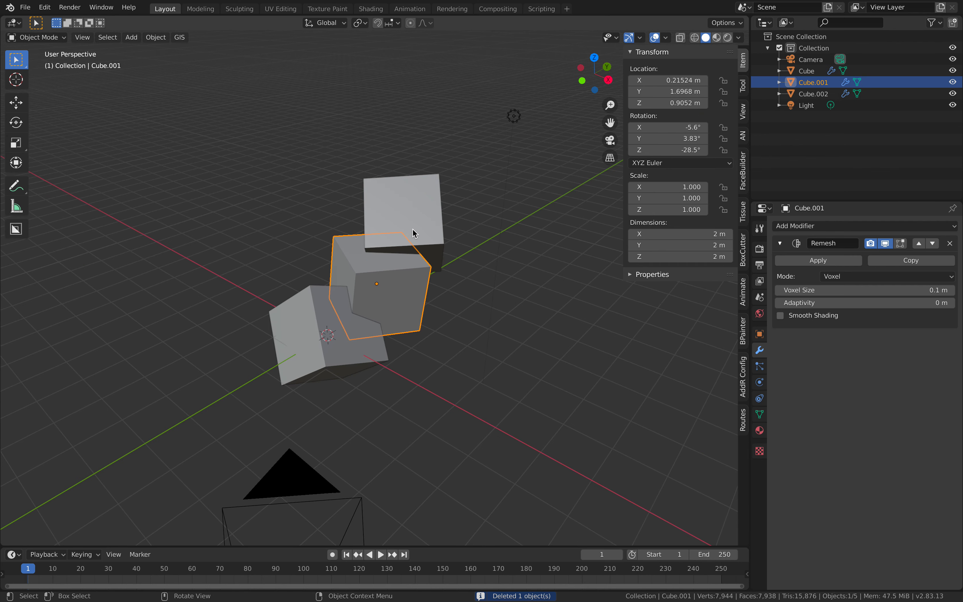
{"action": "left_click", "coordinate": [412, 229]}
{"action": "left_click", "coordinate": [378, 284]}
{"action": "left_click", "coordinate": [358, 312], "text": "shift"}
{"action": "left_click", "coordinate": [375, 291]}
{"action": "left_click", "coordinate": [336, 335], "text": "shift"}
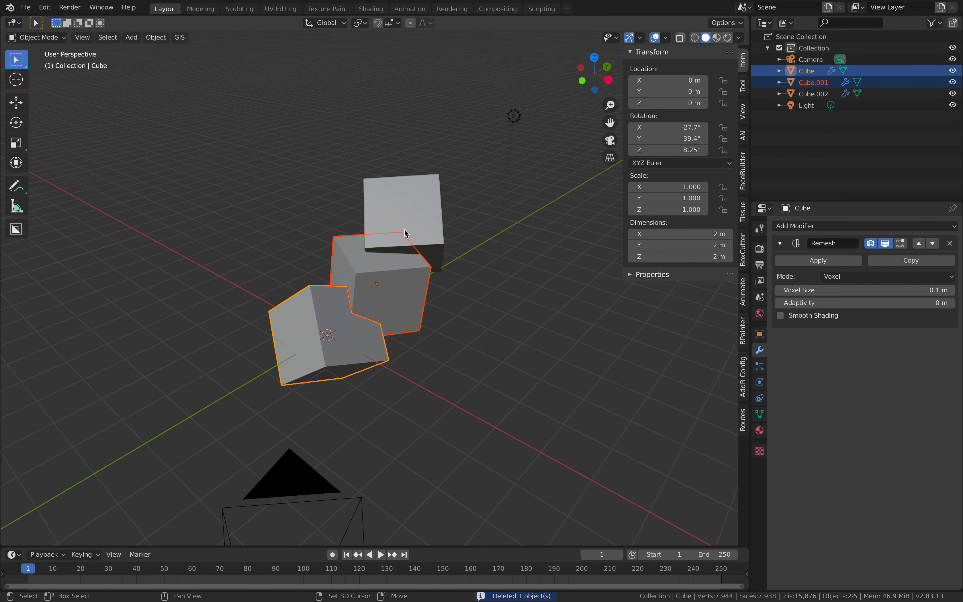
{"action": "left_click", "coordinate": [383, 240], "text": "shift"}
{"action": "left_click", "coordinate": [430, 251]}
{"action": "key", "text": "Delete"}
Delete the remaining cube copy and remove the Remesh modifier from the original cube.
{"action": "left_click", "coordinate": [351, 328]}
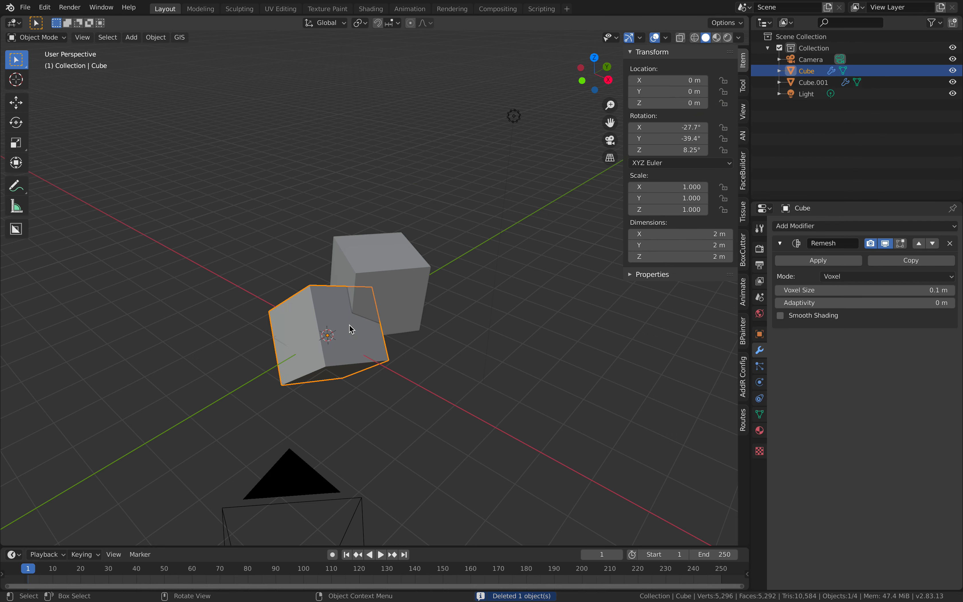
{"action": "left_click", "coordinate": [380, 307]}
{"action": "key", "text": "x"}
{"action": "left_click", "coordinate": [399, 264]}
{"action": "left_click", "coordinate": [375, 290]}
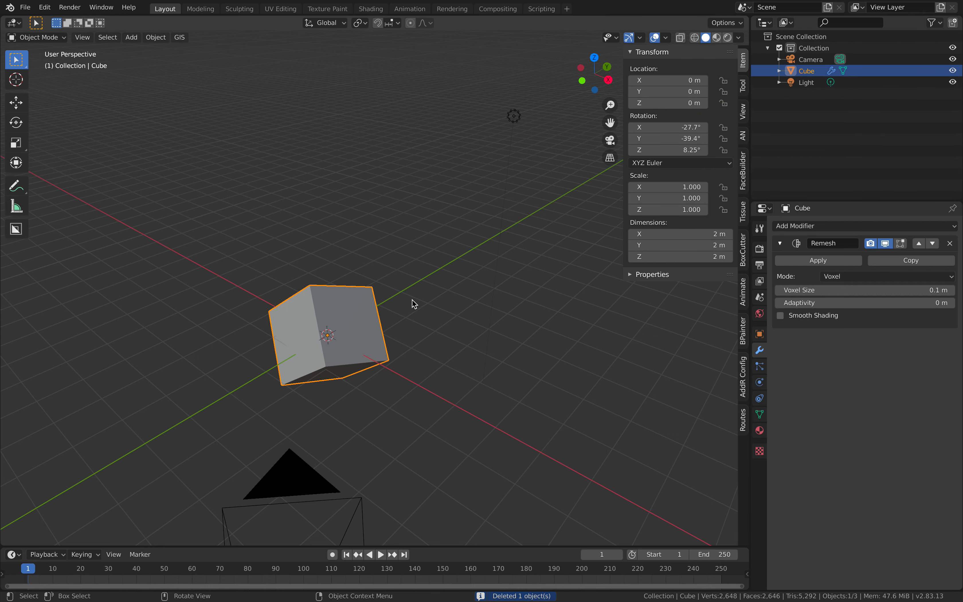
{"action": "left_click", "coordinate": [950, 244]}
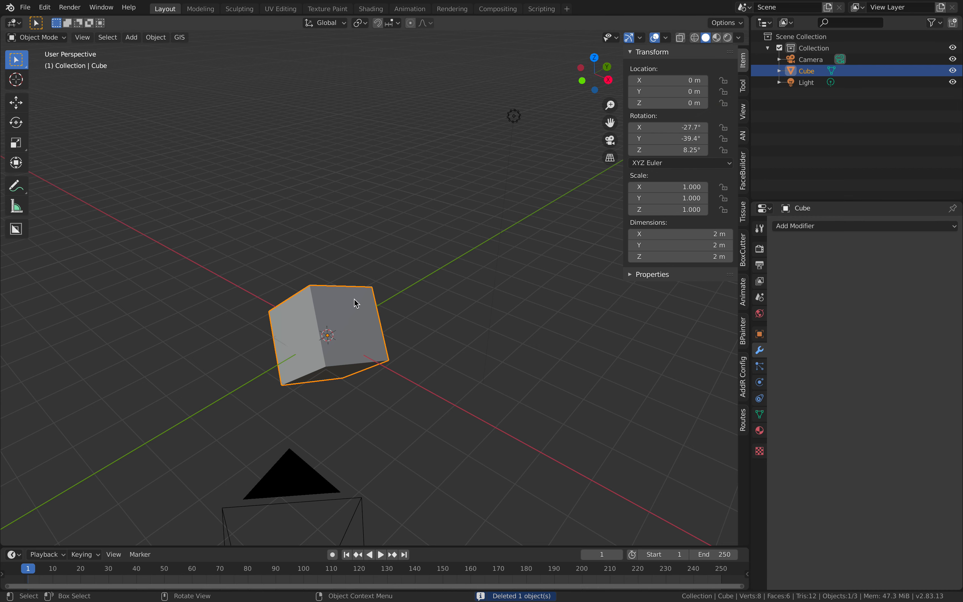
{"action": "key", "text": "shift+d"}
{"action": "left_click", "coordinate": [393, 264]}
{"action": "key", "text": "Delete"}
{"action": "key", "text": "shift+a"}
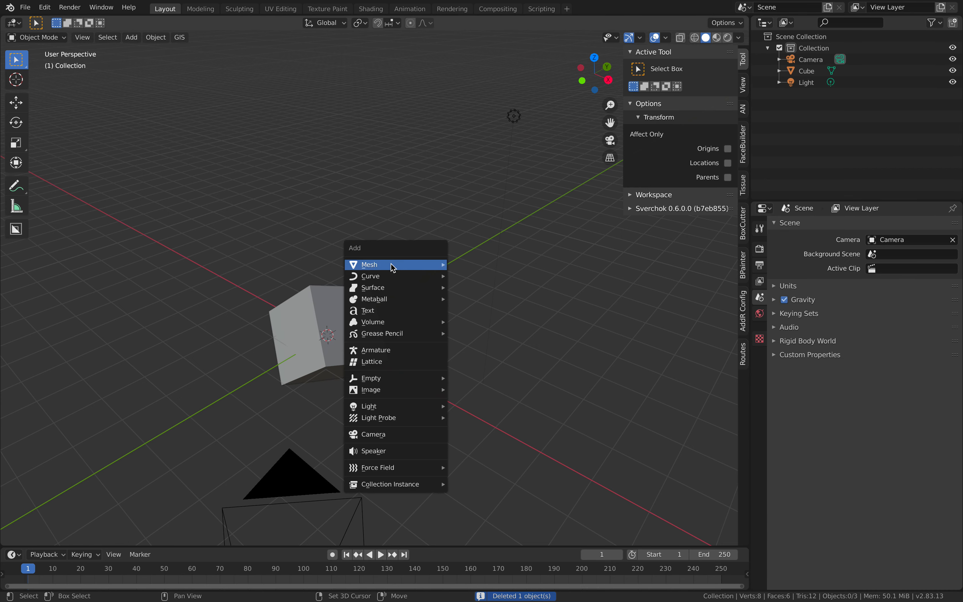
{"action": "mouse_move", "coordinate": [445, 267]}
{"action": "left_click", "coordinate": [476, 345]}
{"action": "key", "text": "g"}
{"action": "left_click", "coordinate": [383, 265]}
{"action": "key", "text": "r"}
{"action": "key", "text": "r"}
{"action": "left_click", "coordinate": [376, 314]}
{"action": "key", "text": "Delete"}
Duplicate the original cube, trackball-rotate the copy and move it to intersect the original at about X 0.33, Y 1.27, Z 0.96 m.
{"action": "left_click", "coordinate": [340, 316]}
{"action": "key", "text": "shift+d"}
{"action": "left_click", "coordinate": [344, 269]}
{"action": "key", "text": "r"}
{"action": "key", "text": "r"}
{"action": "left_click", "coordinate": [367, 292]}
{"action": "key", "text": "g"}
{"action": "left_click", "coordinate": [378, 300]}
{"action": "middle_click_drag", "start_coordinate": [308, 325], "coordinate": [323, 327]}
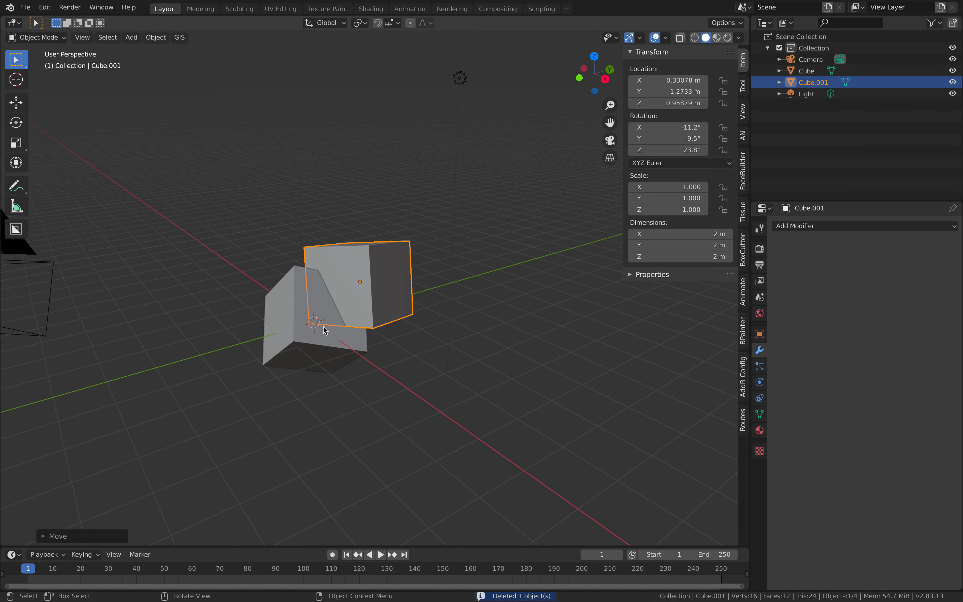
Add a Boolean modifier to the original cube, set to Union with Cube.001.
{"action": "left_click", "coordinate": [323, 326]}
{"action": "left_click", "coordinate": [815, 226]}
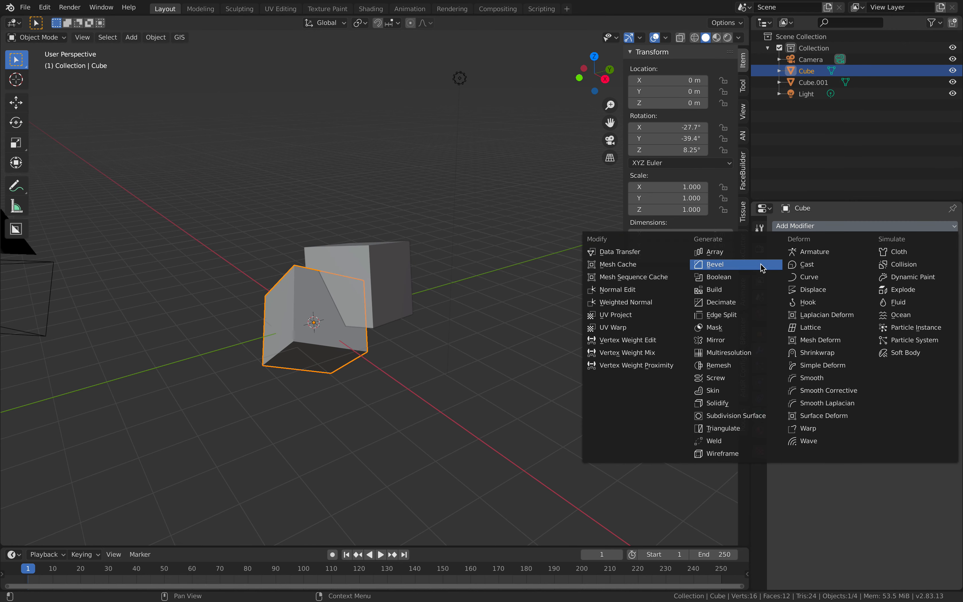
{"action": "left_click", "coordinate": [759, 280]}
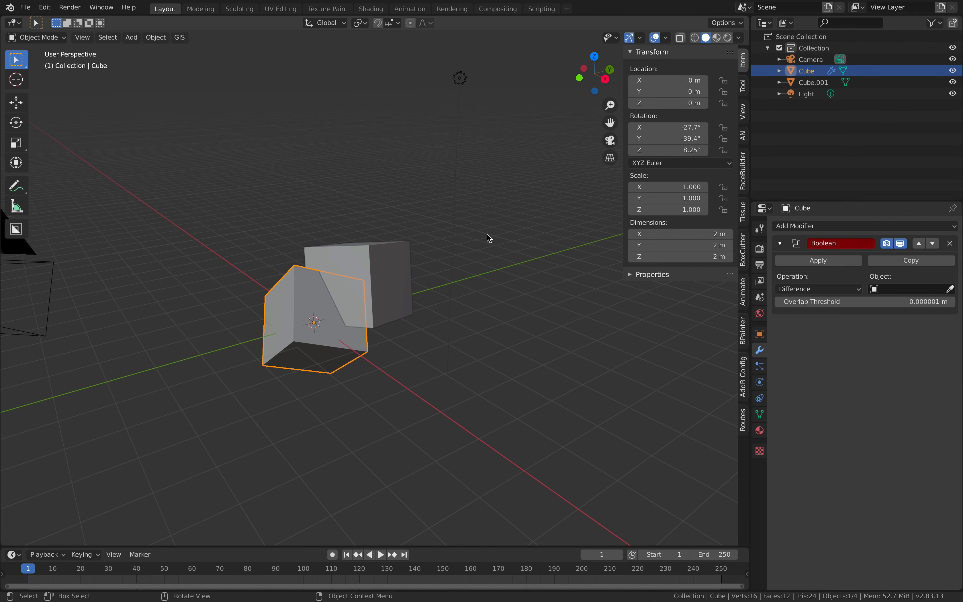
{"action": "left_click", "coordinate": [859, 289]}
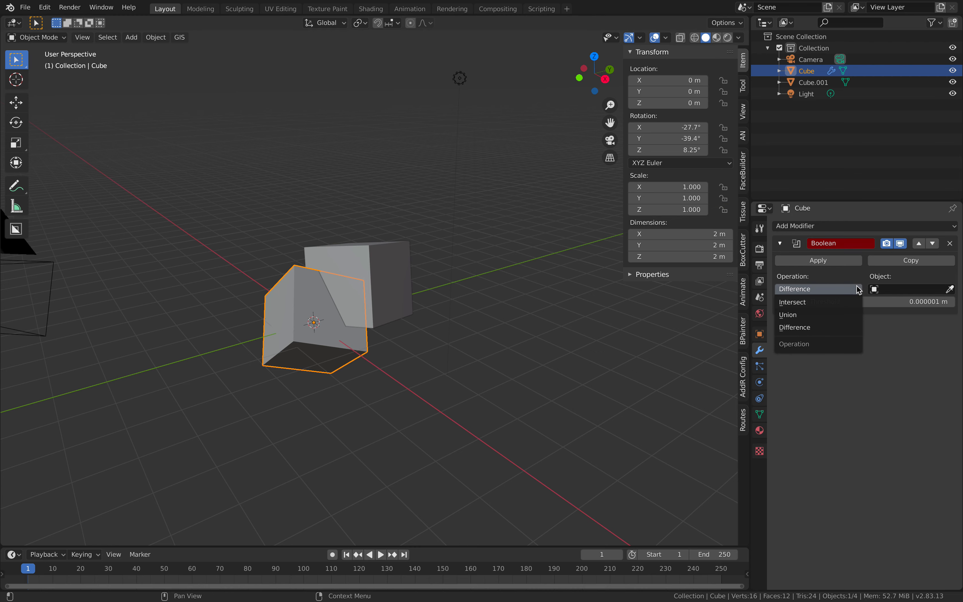
{"action": "left_click", "coordinate": [830, 316]}
{"action": "left_click", "coordinate": [898, 289]}
{"action": "left_click", "coordinate": [890, 305]}
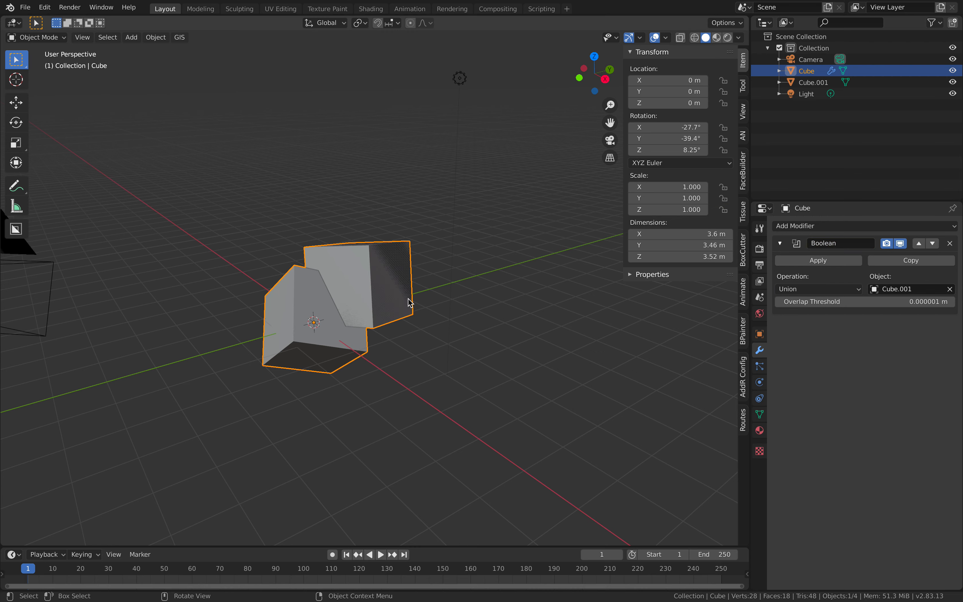
{"action": "middle_click_drag", "start_coordinate": [457, 278], "coordinate": [445, 255]}
Hide Cube.001 and add a Remesh modifier to the original cube after the Boolean.
{"action": "left_click", "coordinate": [952, 82]}
{"action": "left_click", "coordinate": [830, 226]}
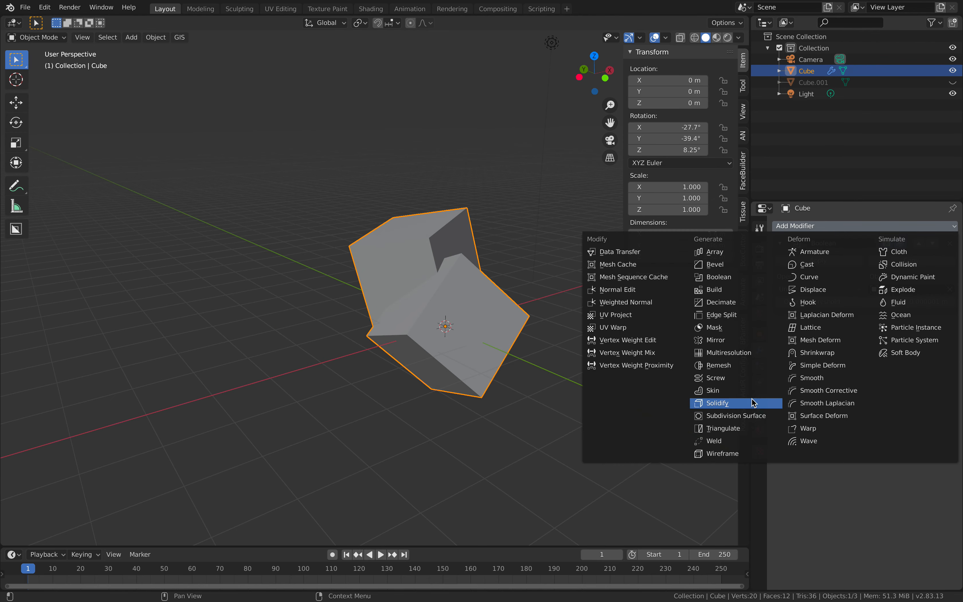
{"action": "left_click", "coordinate": [751, 367]}
Set the original cube's Remesh voxel size to 0.112 m.
{"action": "middle_click_drag", "start_coordinate": [506, 340], "coordinate": [394, 318]}
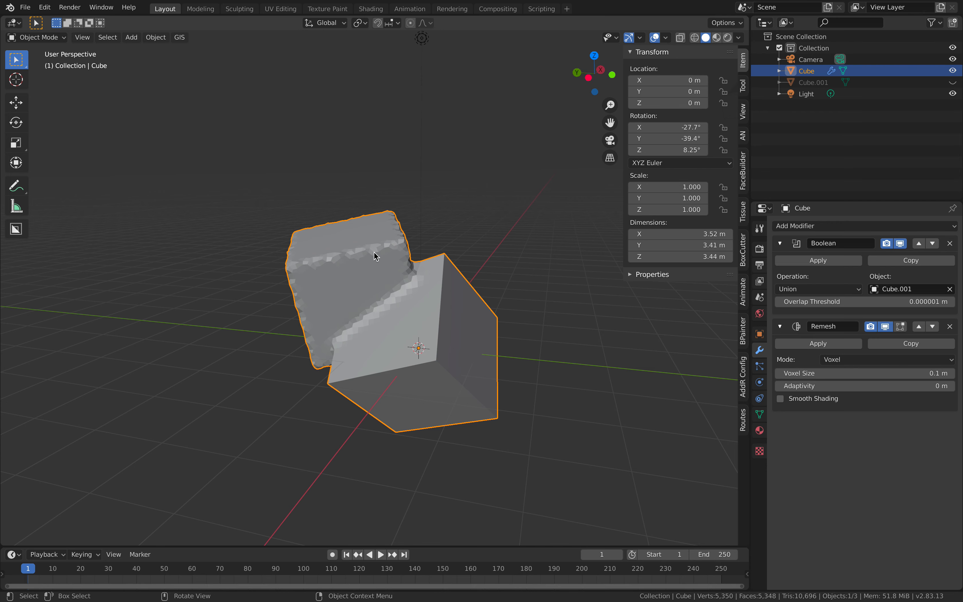
{"action": "middle_click_drag", "start_coordinate": [478, 270], "coordinate": [469, 300]}
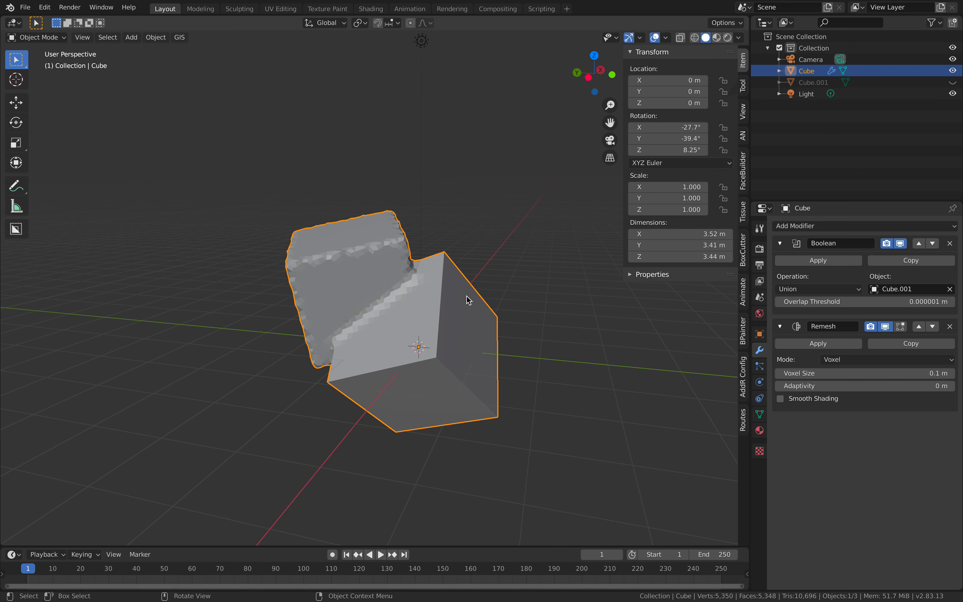
{"action": "middle_click_drag", "start_coordinate": [492, 282], "coordinate": [402, 299]}
{"action": "left_click_drag", "start_coordinate": [879, 373], "coordinate": [890, 373]}
{"action": "left_click", "coordinate": [415, 225]}
{"action": "left_click", "coordinate": [434, 250]}
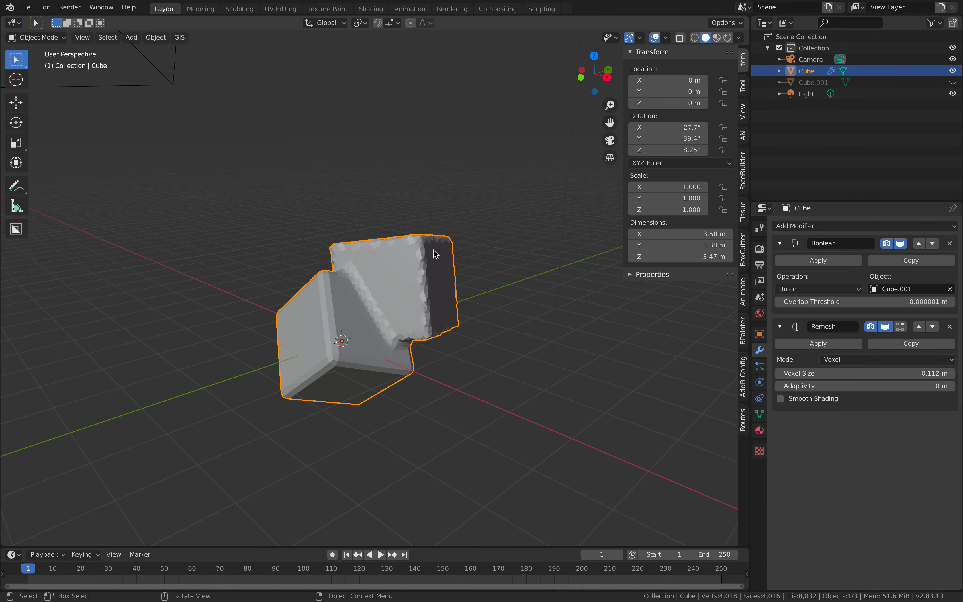
Select the hidden Cube.001 and make it visible in the viewport again.
{"action": "left_click", "coordinate": [822, 84]}
{"action": "left_click", "coordinate": [953, 83]}
{"action": "left_click", "coordinate": [953, 82]}
{"action": "left_click", "coordinate": [953, 82]}
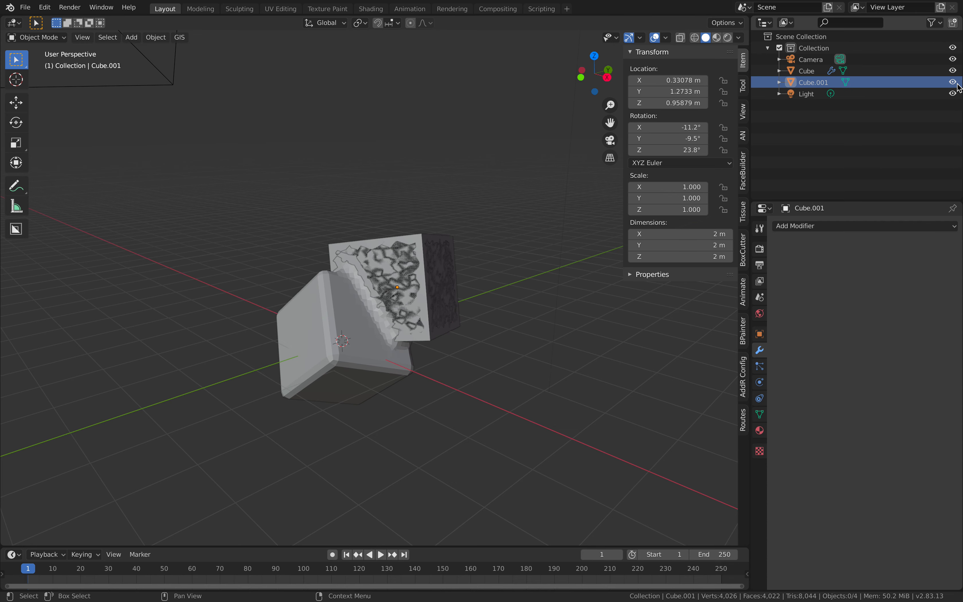
Rotate Cube.001 freely on all axes twice with the trackball rotation.
{"action": "left_click", "coordinate": [816, 82]}
{"action": "key", "text": "r"}
{"action": "key", "text": "r"}
{"action": "left_click", "coordinate": [304, 309]}
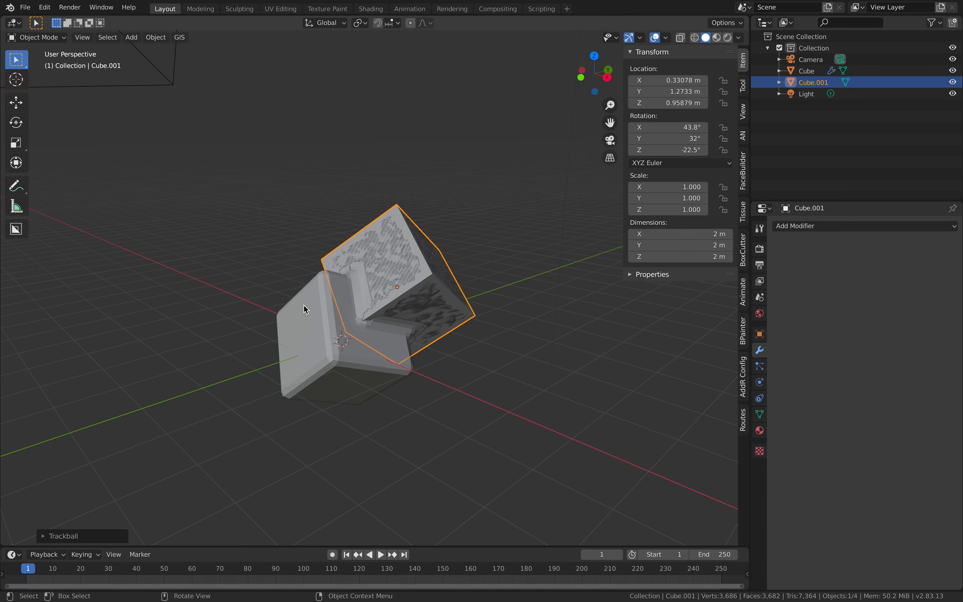
{"action": "key", "text": "r"}
{"action": "key", "text": "r"}
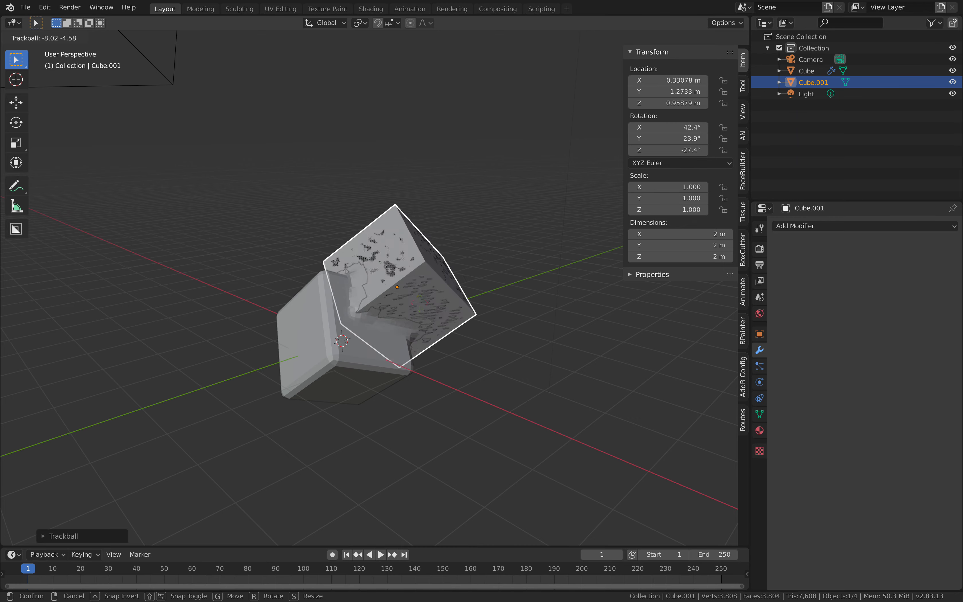
{"action": "left_click", "coordinate": [466, 209]}
{"action": "scroll", "coordinate": [467, 209], "scroll_direction": "up", "scroll_amount": 2}
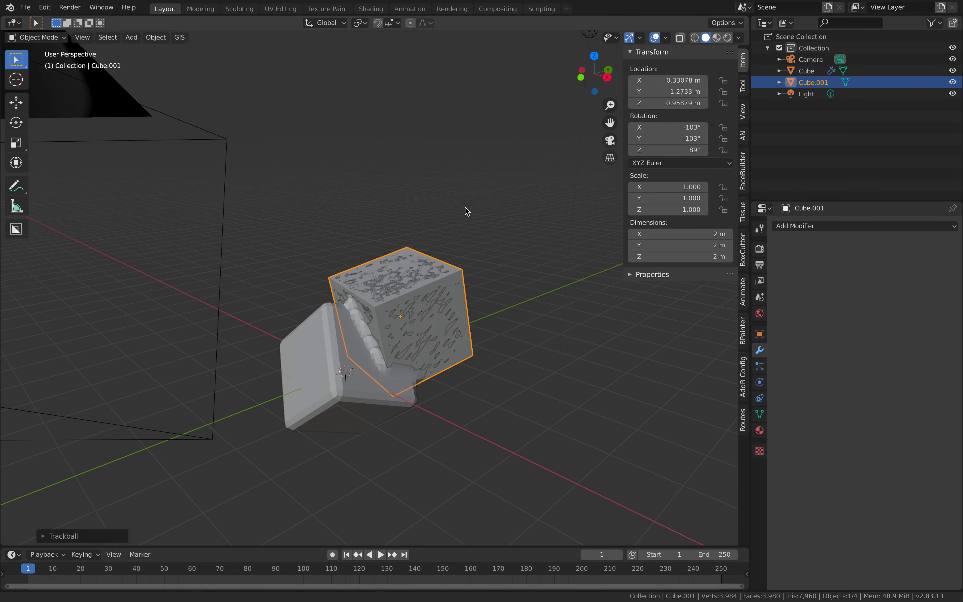
Split the 3D viewport horizontally, turn the upper area into the Animation Nodes editor and create a new node tree.
{"action": "left_click_drag", "start_coordinate": [747, 18], "coordinate": [474, 231]}
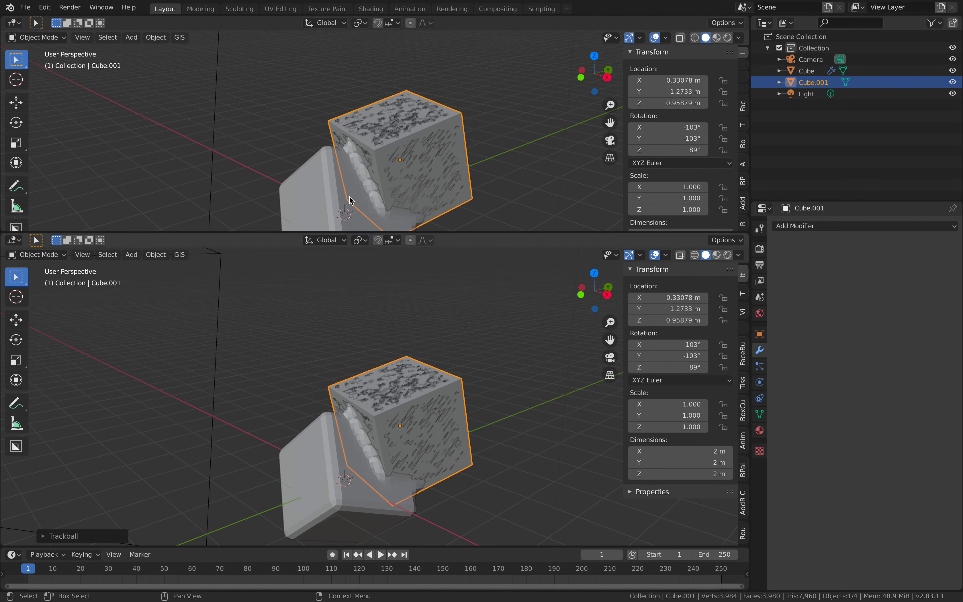
{"action": "left_click", "coordinate": [13, 23]}
{"action": "left_click", "coordinate": [43, 115]}
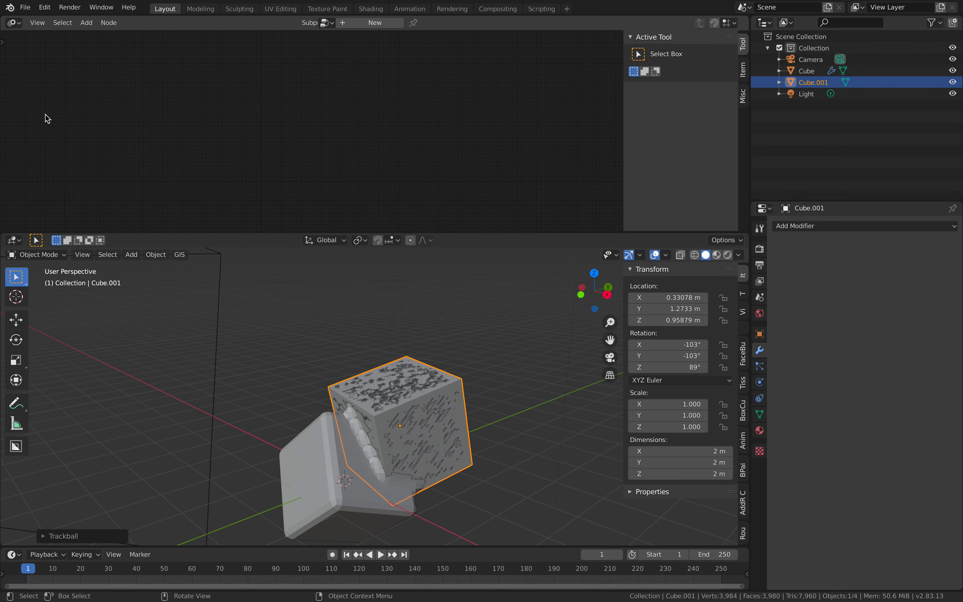
{"action": "left_click", "coordinate": [380, 25]}
{"action": "key", "text": "shift+a"}
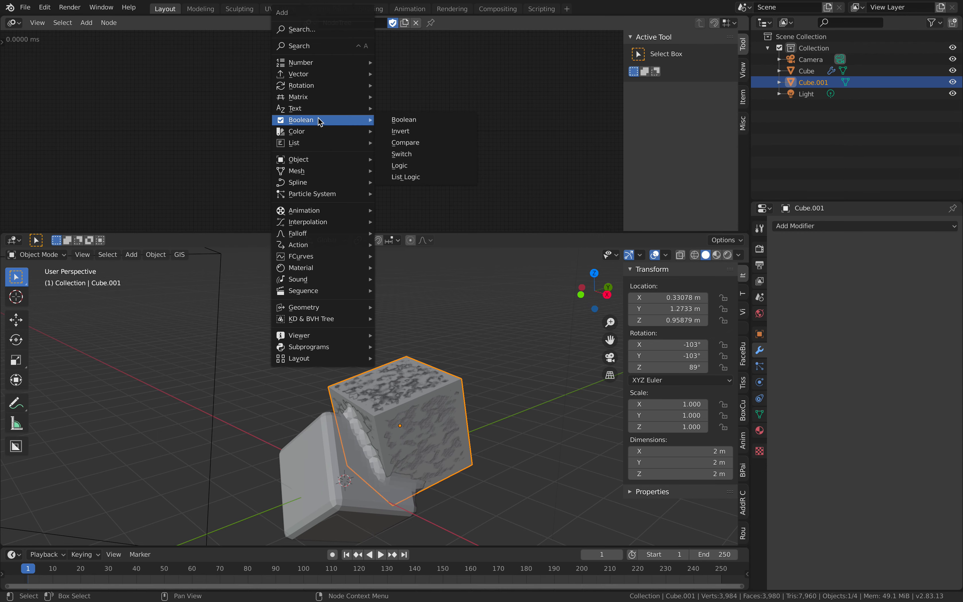
{"action": "left_click", "coordinate": [318, 47]}
{"action": "type", "text": "object tr"}
{"action": "key", "text": "Return"}
{"action": "left_click", "coordinate": [336, 74]}
{"action": "key", "text": "x"}
Add an Object Transforms Output node to the node tree.
{"action": "key", "text": "shift+a"}
{"action": "left_click", "coordinate": [371, 103]}
{"action": "type", "text": "obj"}
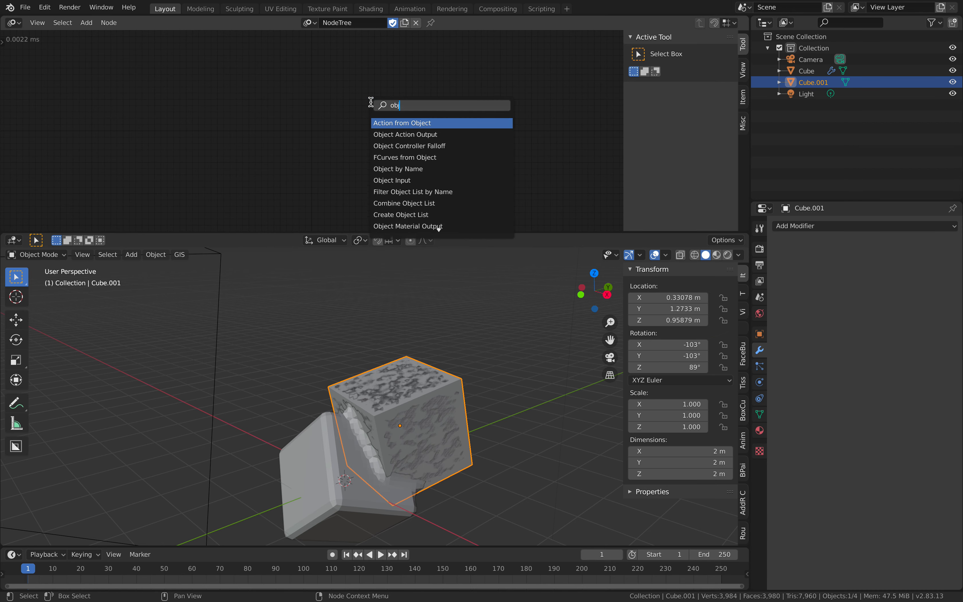
{"action": "type", "text": "ec"}
{"action": "key", "text": "Down"}
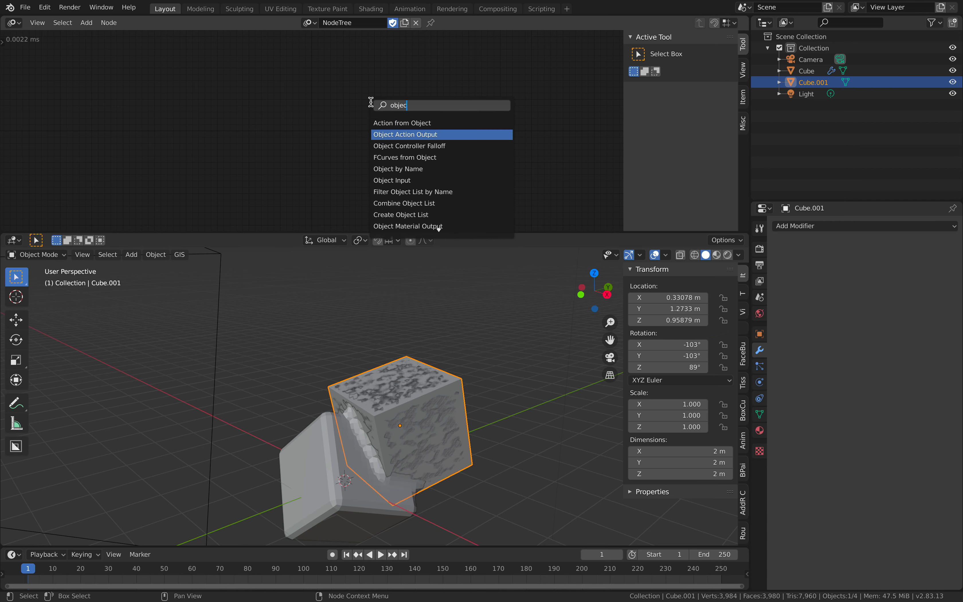
{"action": "type", "text": "t tr"}
{"action": "key", "text": "Down"}
{"action": "key", "text": "Return"}
{"action": "left_click", "coordinate": [371, 112]}
Assign Cube.001 to the Object Transforms Output node and enable its X, Y and Z rotation.
{"action": "scroll", "coordinate": [372, 111], "scroll_direction": "up", "scroll_amount": 5}
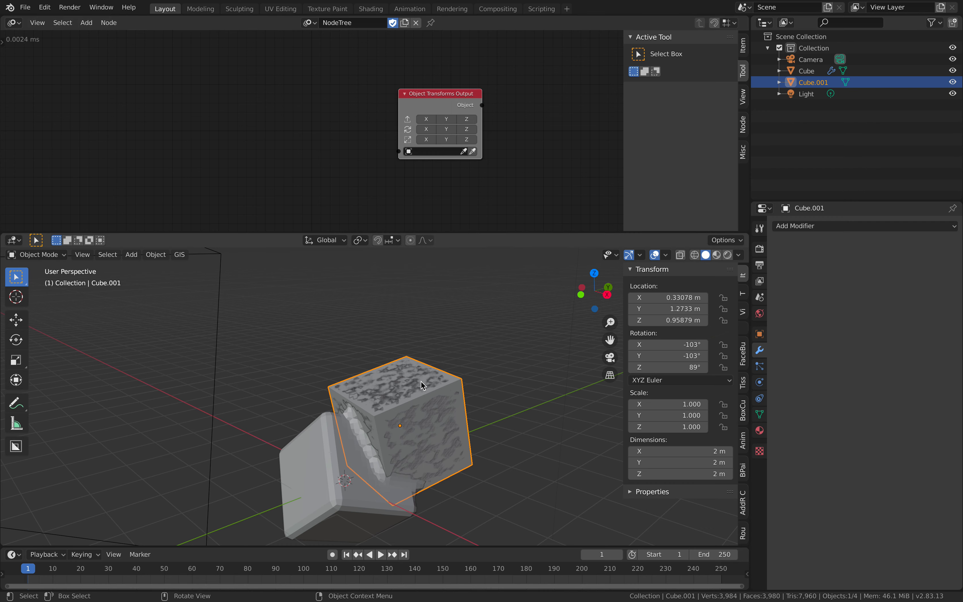
{"action": "middle_click_drag", "start_coordinate": [450, 382], "coordinate": [433, 351], "text": "shift"}
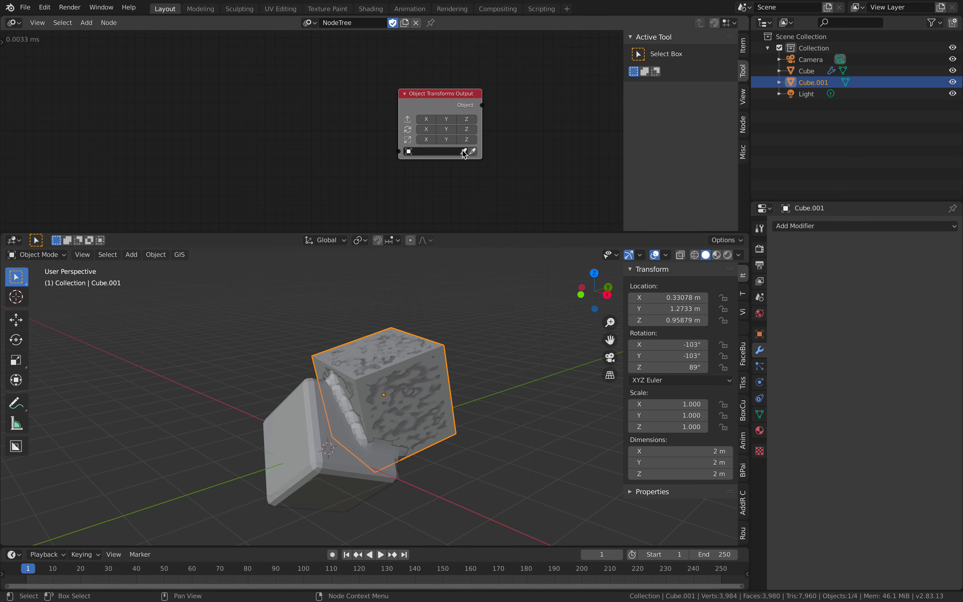
{"action": "left_click_drag", "start_coordinate": [431, 133], "coordinate": [464, 133]}
Add a Time Info node at the start of the node tree.
{"action": "key", "text": "shift+a"}
{"action": "left_click", "coordinate": [303, 101]}
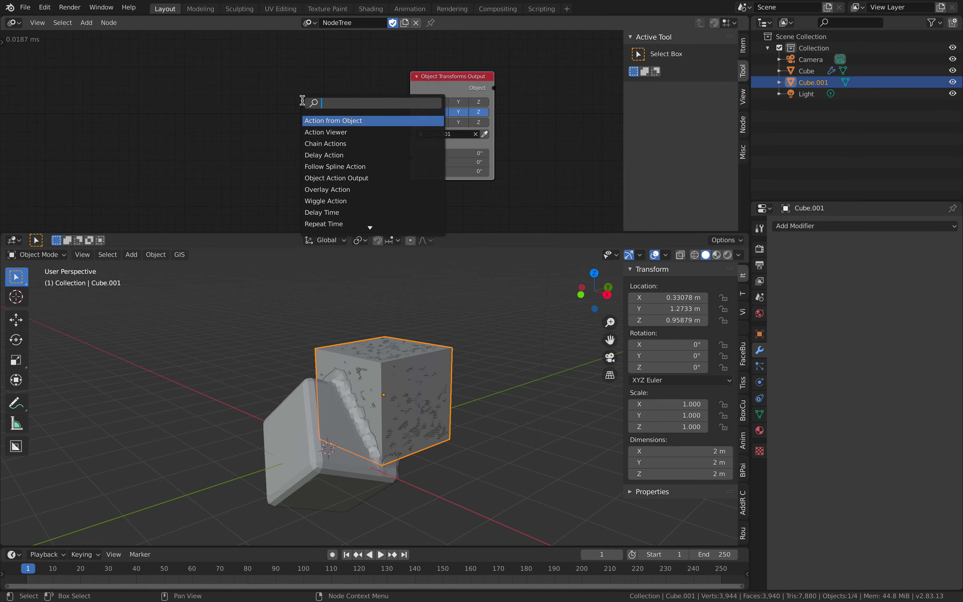
{"action": "type", "text": "fra"}
{"action": "type", "text": "m"}
{"action": "key", "text": "Down"}
{"action": "key", "text": "Return"}
{"action": "left_click", "coordinate": [173, 124]}
Add a Combine Euler node between the Time Info and Object Transforms Output nodes.
{"action": "key", "text": "shift+a"}
{"action": "left_click", "coordinate": [247, 125]}
{"action": "type", "text": "comi"}
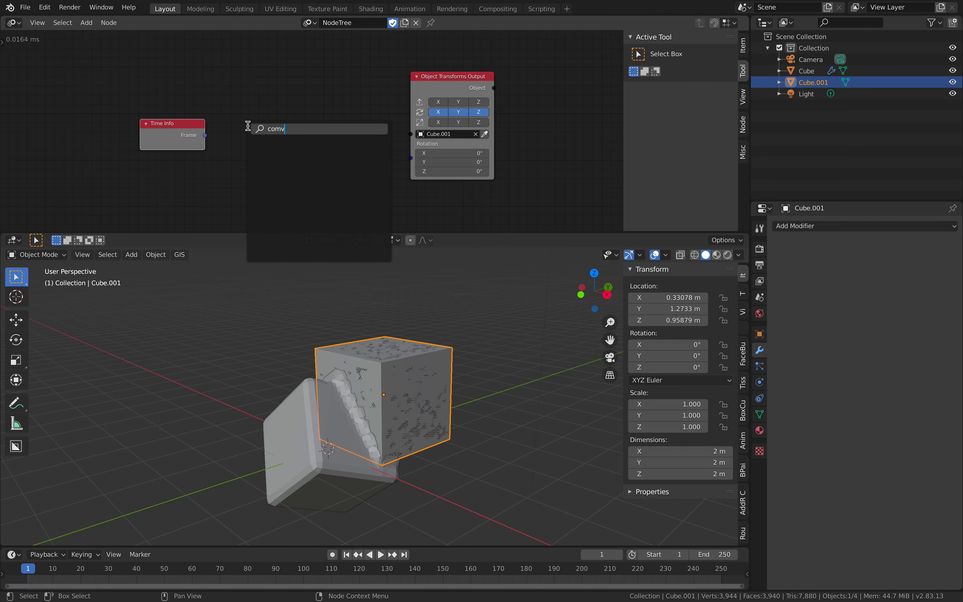
{"action": "key", "text": "BackSpace"}
{"action": "type", "text": "bine e"}
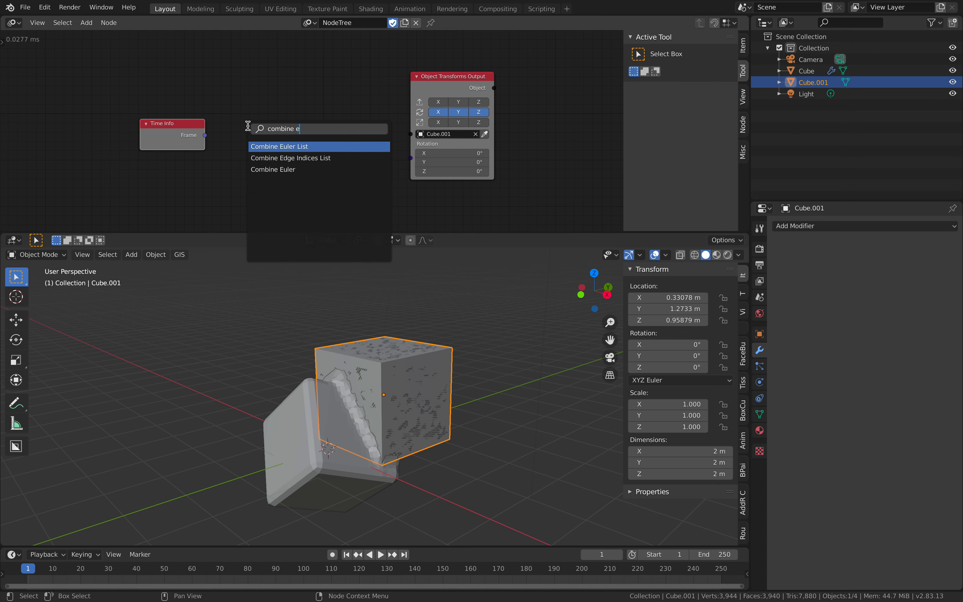
{"action": "key", "text": "Down"}
{"action": "key", "text": "Down"}
{"action": "key", "text": "Return"}
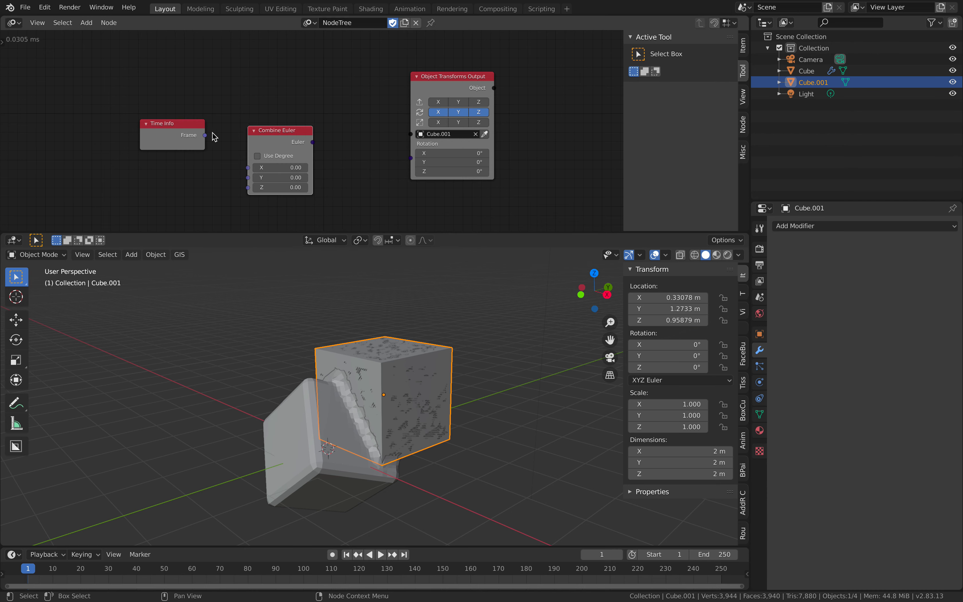
Link Frame to Combine Euler's X and Euler to the output node's Rotation, and briefly play the animation.
{"action": "left_click_drag", "start_coordinate": [239, 163], "coordinate": [248, 167]}
{"action": "left_click_drag", "start_coordinate": [312, 142], "coordinate": [338, 131]}
{"action": "left_click", "coordinate": [450, 357]}
{"action": "key", "text": "space"}
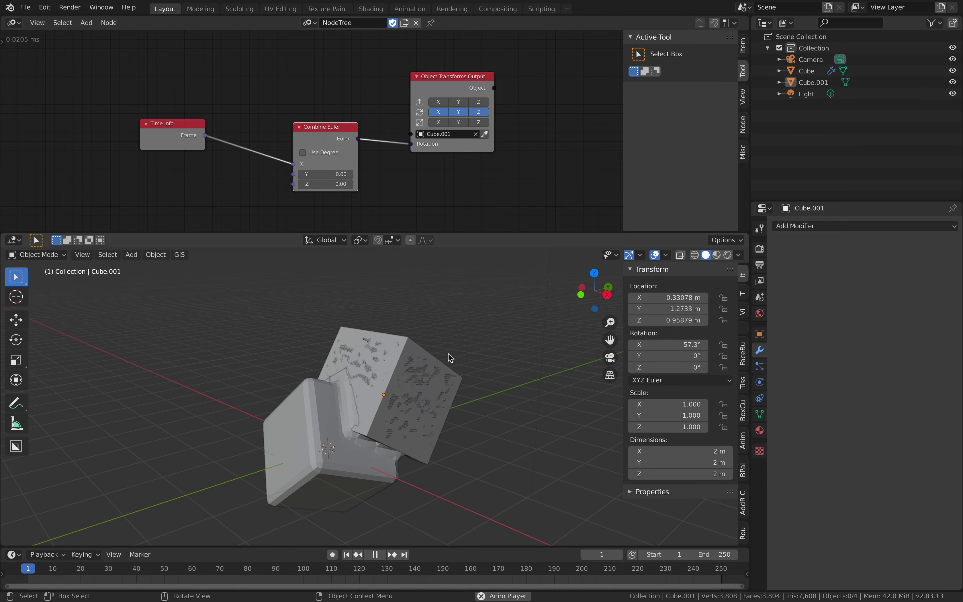
{"action": "key", "text": "space"}
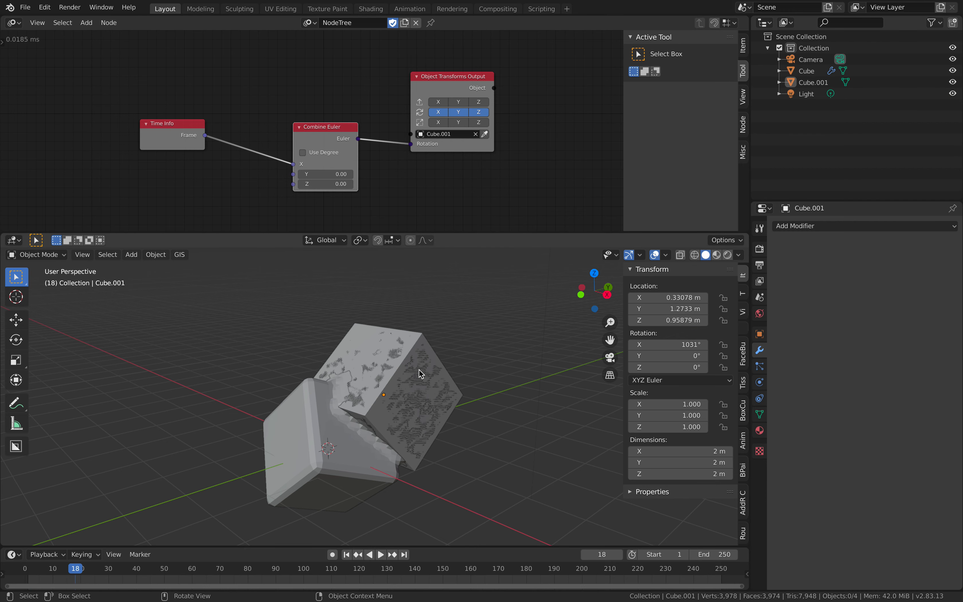
Enable Use Degree on the Combine Euler node and hide Cube.001 in the viewport while the animation plays.
{"action": "left_click", "coordinate": [312, 155]}
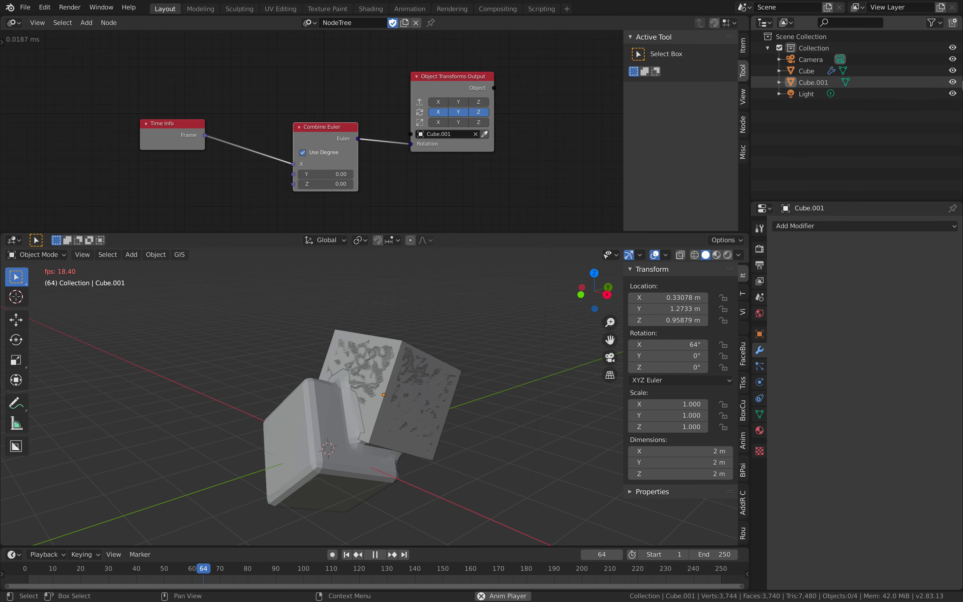
{"action": "left_click", "coordinate": [953, 82]}
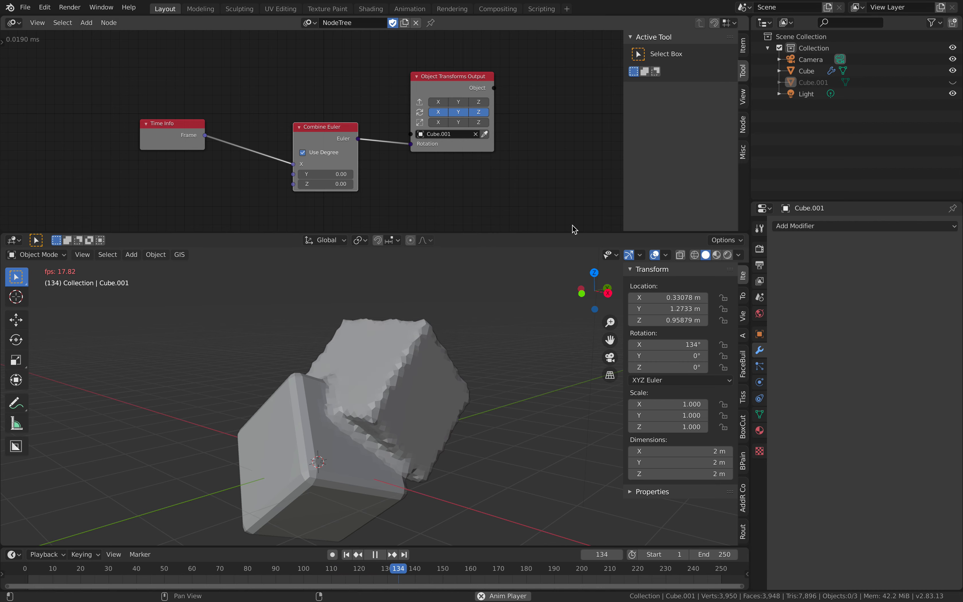
Look through the Combine Euler node's properties and the other sidebar settings of the node editor.
{"action": "left_click", "coordinate": [743, 96]}
{"action": "left_click", "coordinate": [743, 46]}
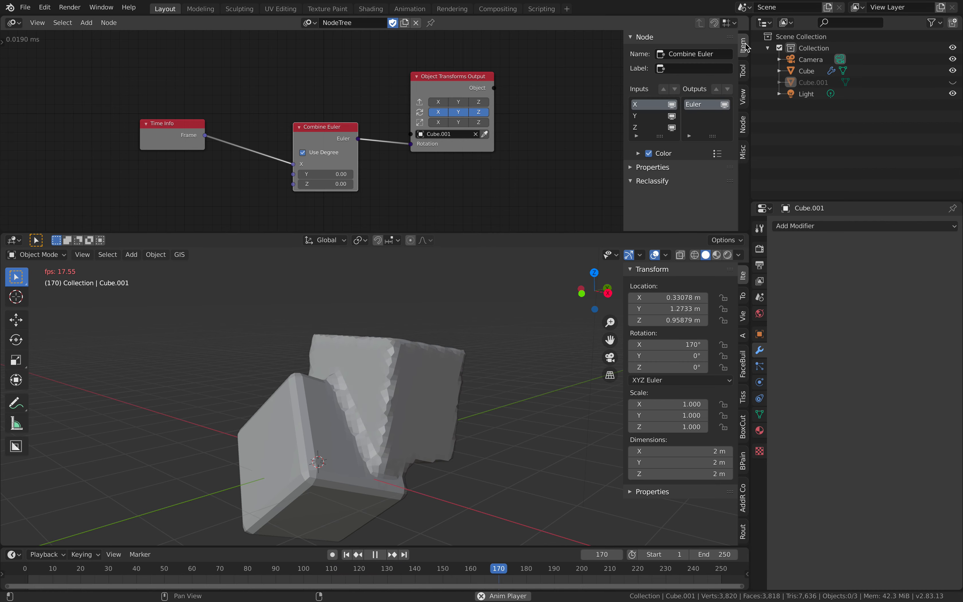
{"action": "left_click", "coordinate": [658, 168]}
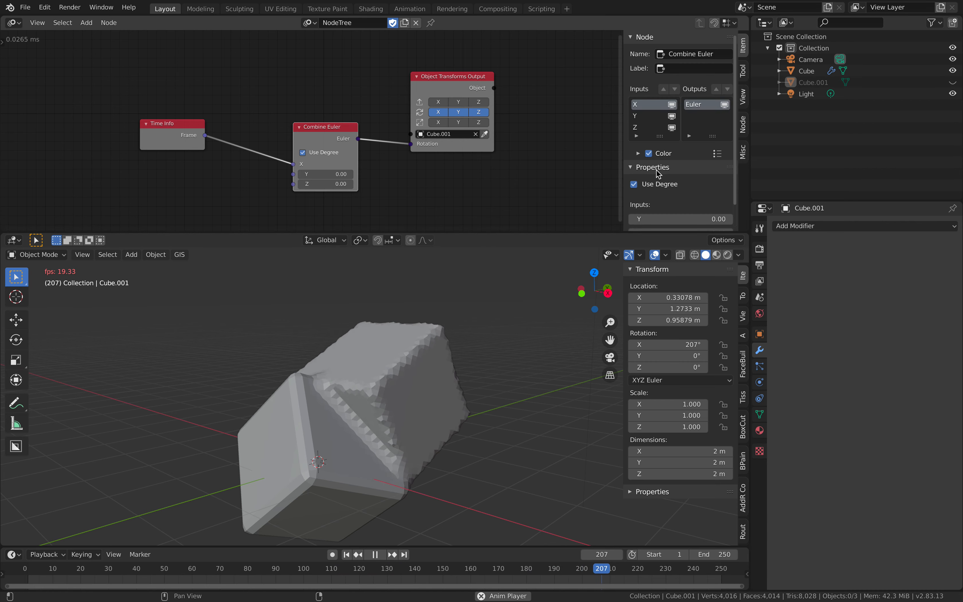
{"action": "scroll", "coordinate": [673, 173], "scroll_direction": "down", "scroll_amount": 2}
{"action": "left_click", "coordinate": [743, 124]}
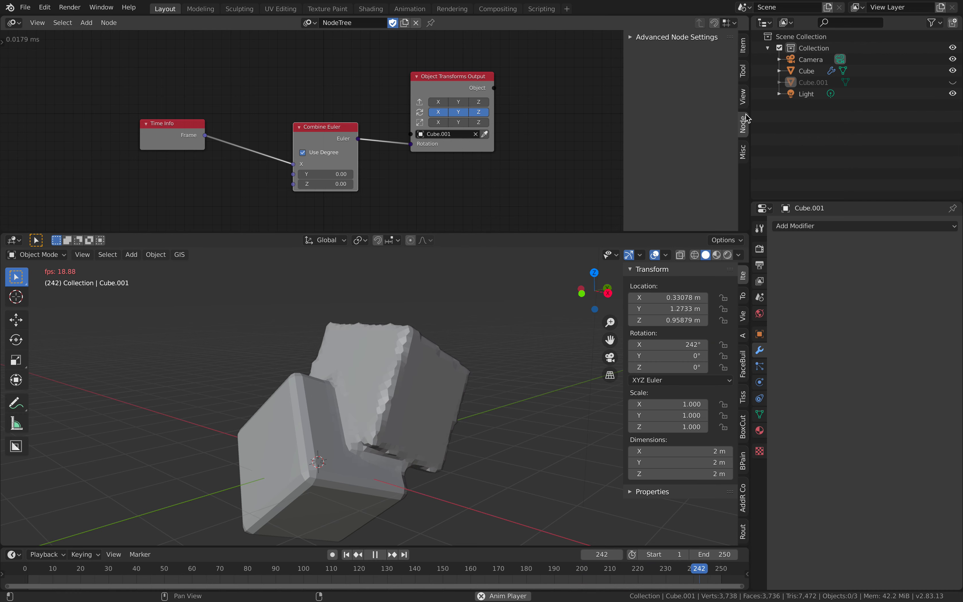
{"action": "left_click", "coordinate": [704, 37]}
{"action": "left_click", "coordinate": [741, 48]}
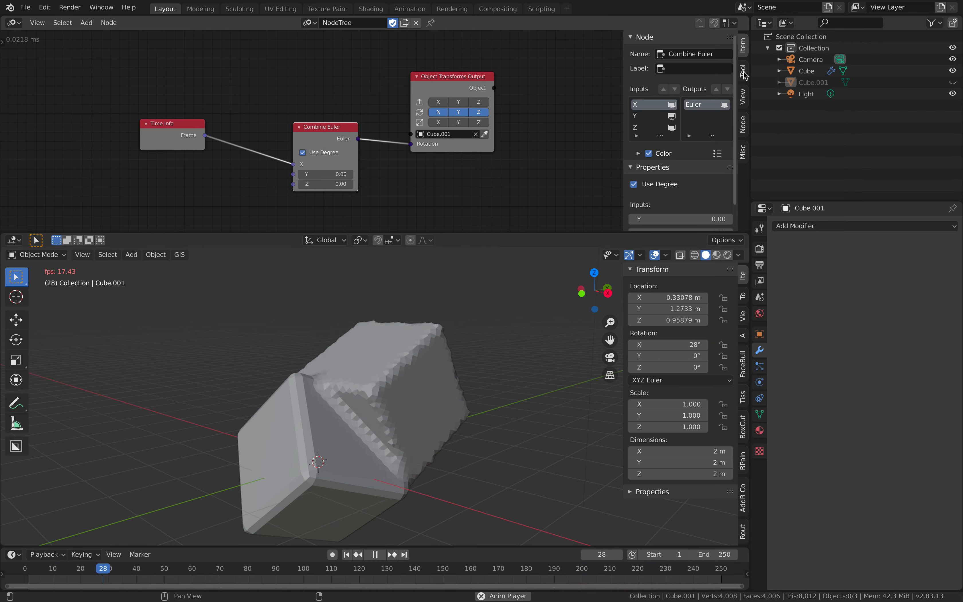
{"action": "scroll", "coordinate": [712, 168], "scroll_direction": "down", "scroll_amount": 2}
{"action": "left_click", "coordinate": [744, 77]}
{"action": "left_click", "coordinate": [745, 127]}
{"action": "left_click", "coordinate": [743, 152]}
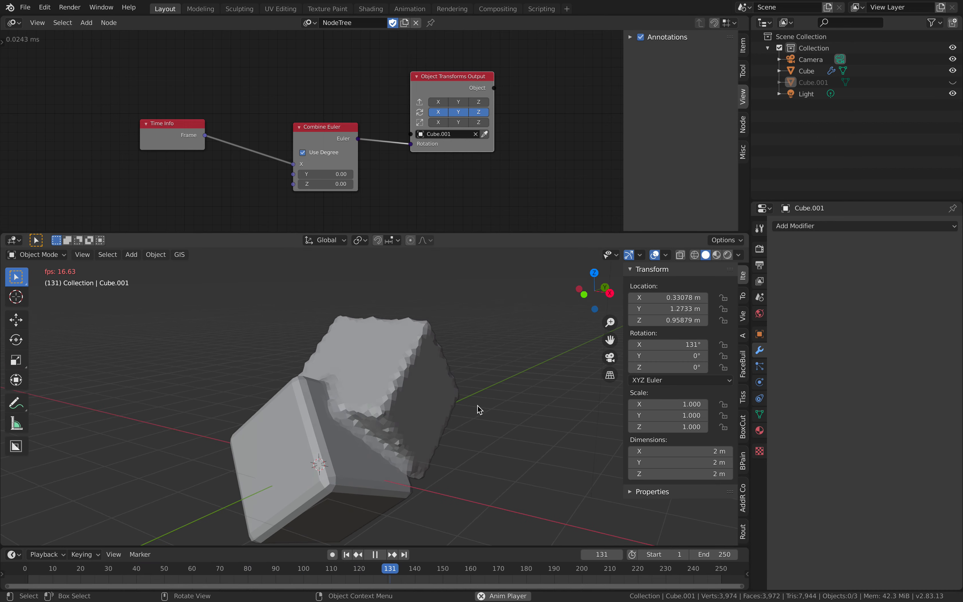
Select the original cube to show its Boolean and Remesh modifiers, and stop the animation.
{"action": "left_click", "coordinate": [348, 436]}
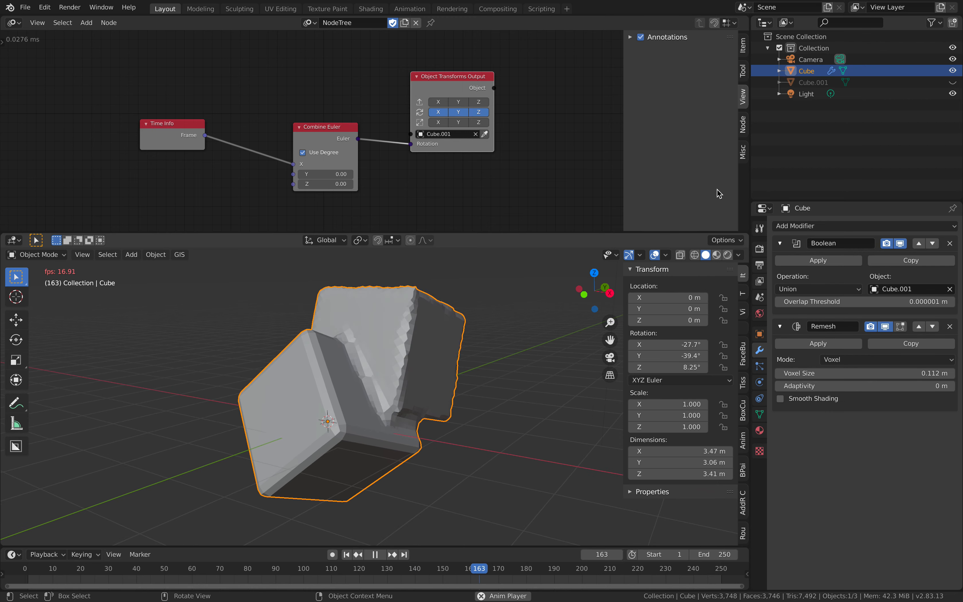
{"action": "middle_click_drag", "start_coordinate": [458, 394], "coordinate": [419, 399]}
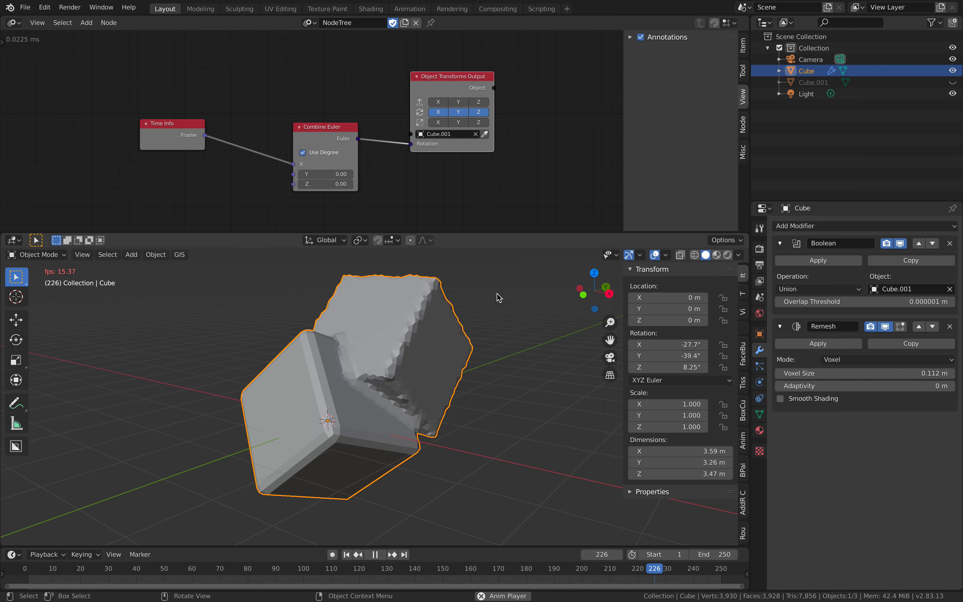
{"action": "key", "text": "space"}
Rearrange the Combine Euler, Object Transforms Output and Time Info nodes into a compact row.
{"action": "middle_click_drag", "start_coordinate": [494, 181], "coordinate": [498, 175]}
{"action": "left_click_drag", "start_coordinate": [344, 121], "coordinate": [353, 65]}
{"action": "left_click_drag", "start_coordinate": [443, 68], "coordinate": [442, 62]}
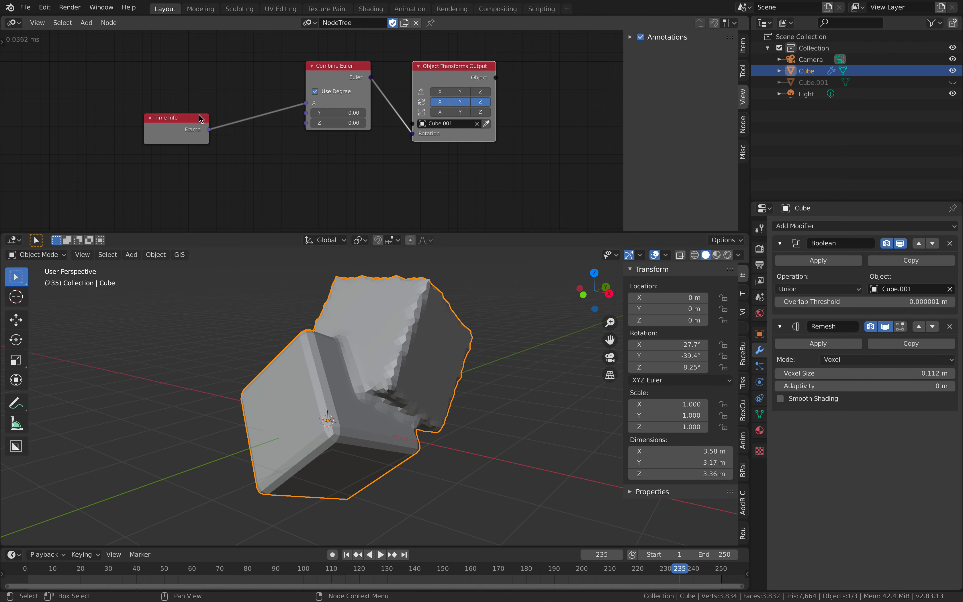
{"action": "left_click_drag", "start_coordinate": [202, 116], "coordinate": [246, 99]}
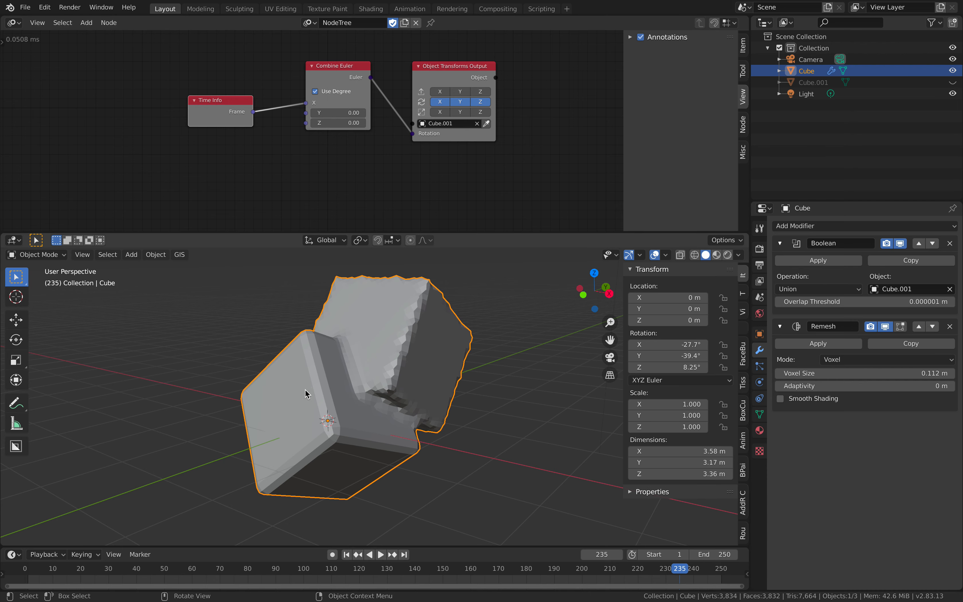
Play the animation and examine the remeshed junction between the two cubes from several sides.
{"action": "key", "text": "ctrl+a"}
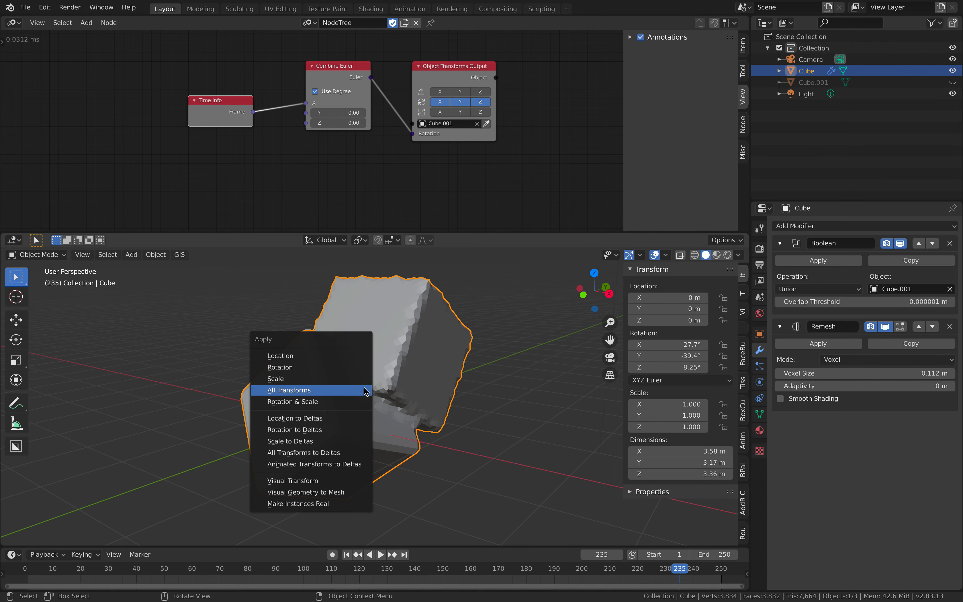
{"action": "left_click", "coordinate": [345, 353]}
{"action": "middle_click_drag", "start_coordinate": [491, 389], "coordinate": [404, 338]}
{"action": "key", "text": "space"}
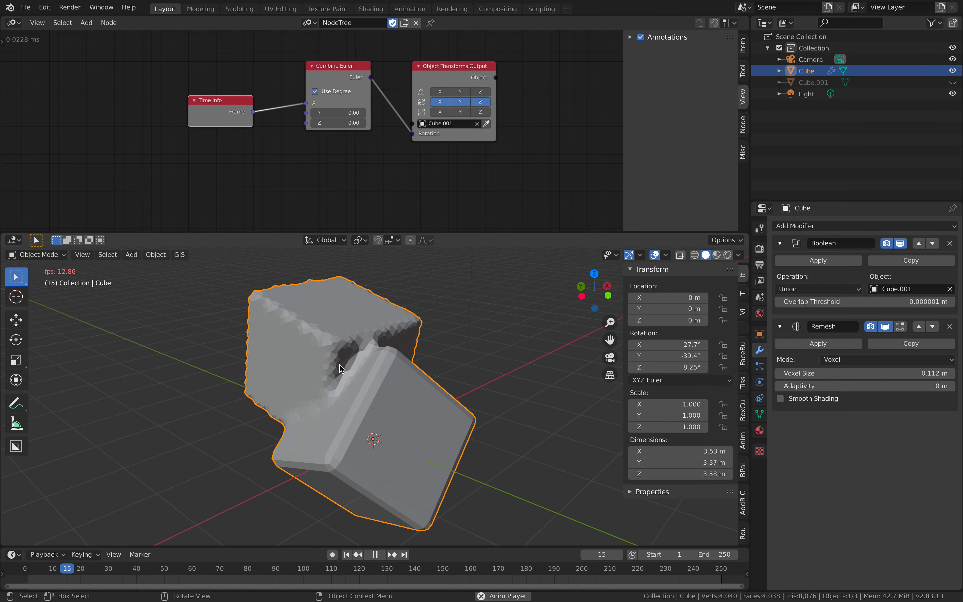
{"action": "middle_click_drag", "start_coordinate": [341, 369], "coordinate": [285, 364]}
{"action": "middle_click_drag", "start_coordinate": [394, 344], "coordinate": [367, 344]}
{"action": "key", "text": "space"}
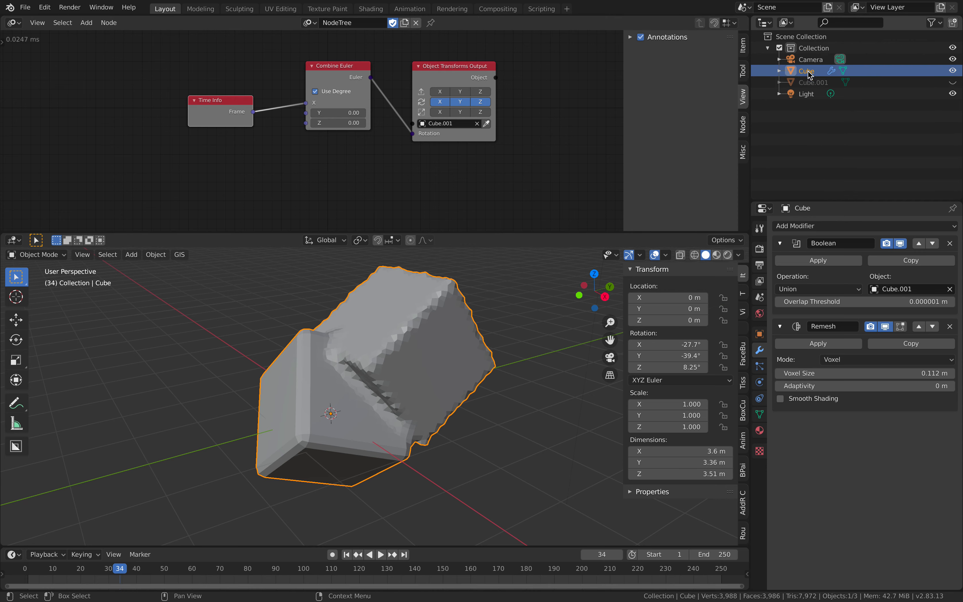
Add a Bevel modifier to the hidden Cube.001 and play the animation to check the remeshed union.
{"action": "left_click", "coordinate": [814, 82]}
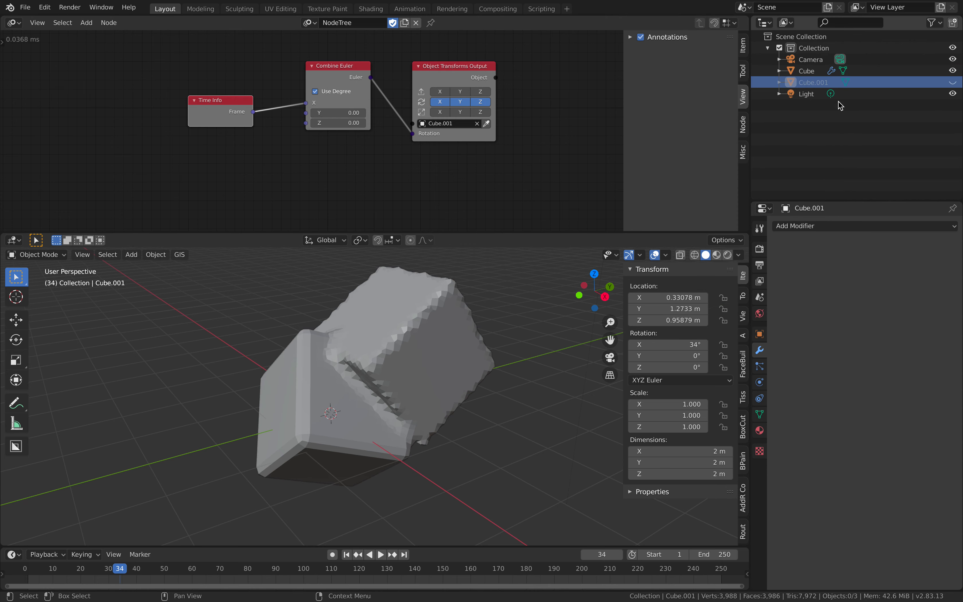
{"action": "left_click", "coordinate": [834, 226]}
{"action": "left_click", "coordinate": [753, 265]}
{"action": "middle_click_drag", "start_coordinate": [423, 361], "coordinate": [431, 338]}
{"action": "key", "text": "space"}
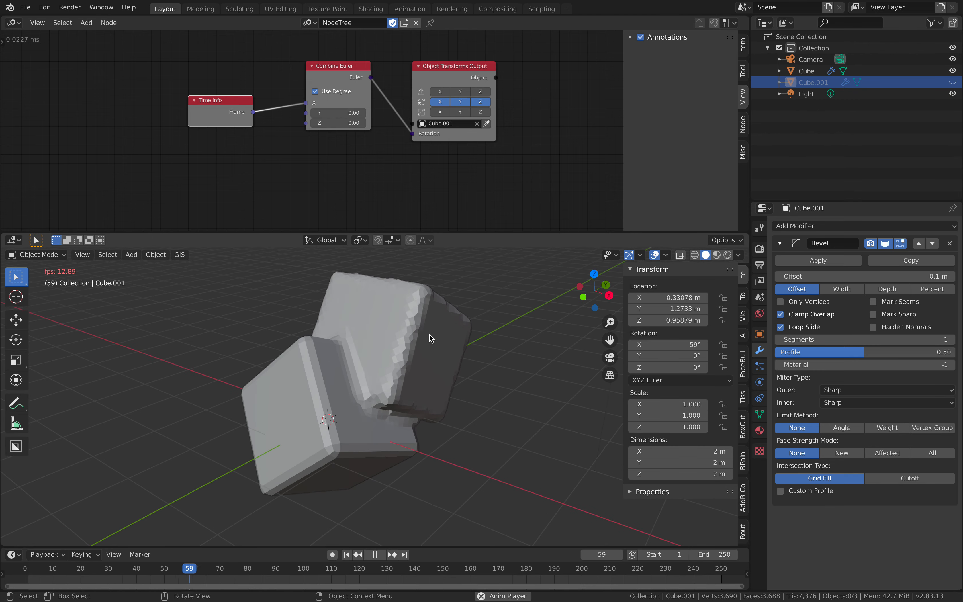
{"action": "key", "text": "space"}
{"action": "middle_click_drag", "start_coordinate": [419, 346], "coordinate": [474, 347]}
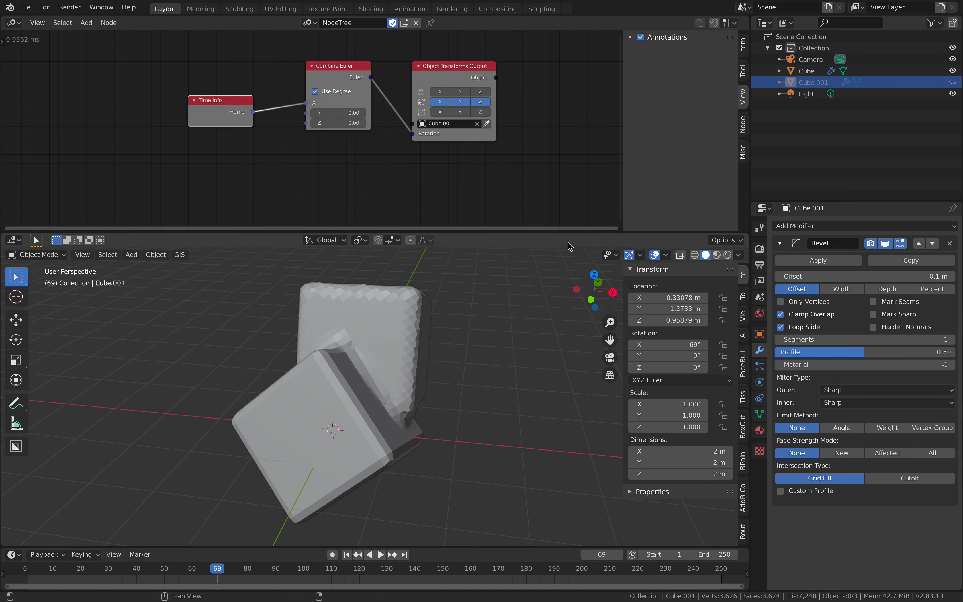
{"action": "middle_click_drag", "start_coordinate": [464, 290], "coordinate": [424, 273]}
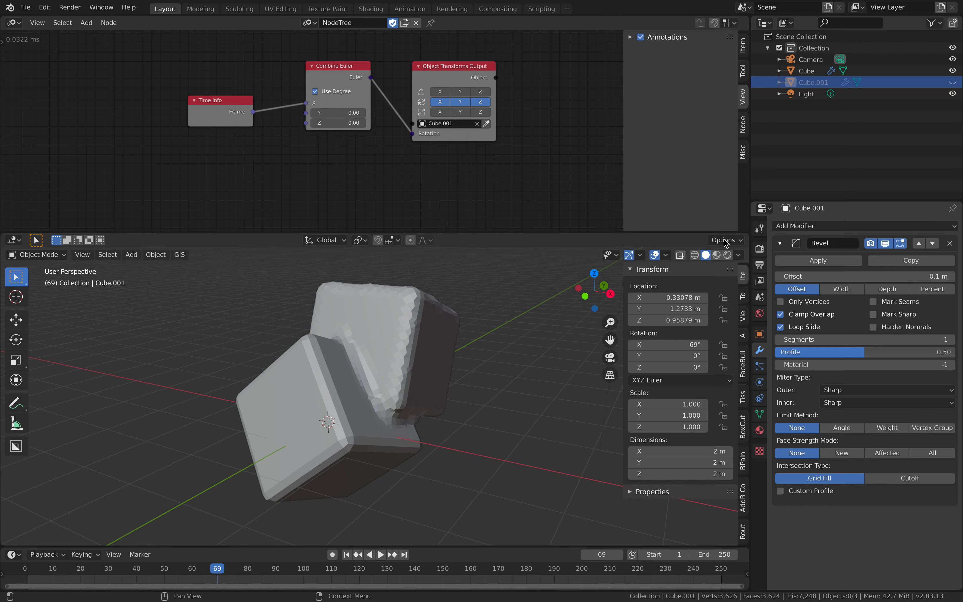
Start a new General file without saving the current scene.
{"action": "left_click", "coordinate": [25, 7]}
{"action": "mouse_move", "coordinate": [43, 21]}
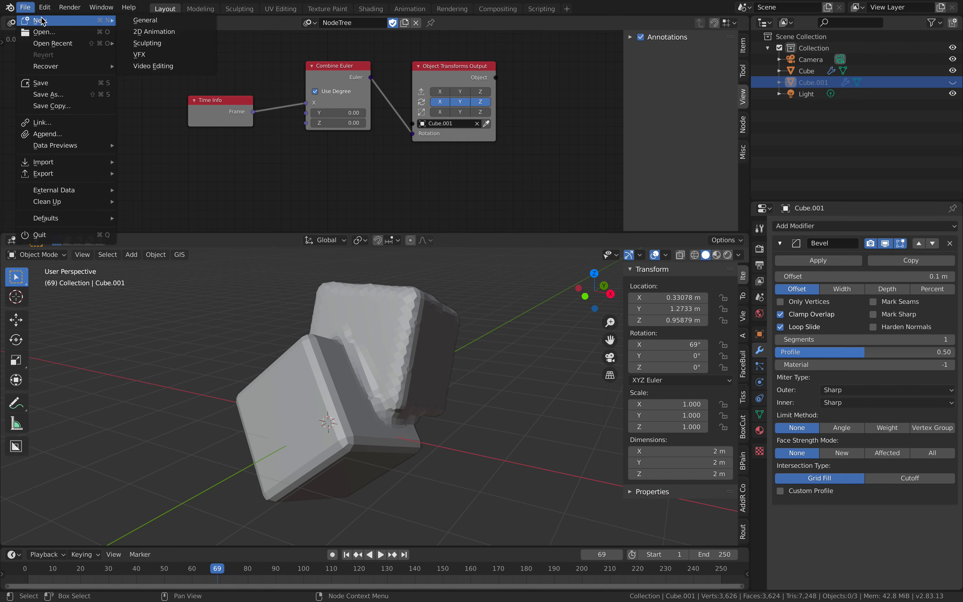
{"action": "left_click", "coordinate": [151, 23]}
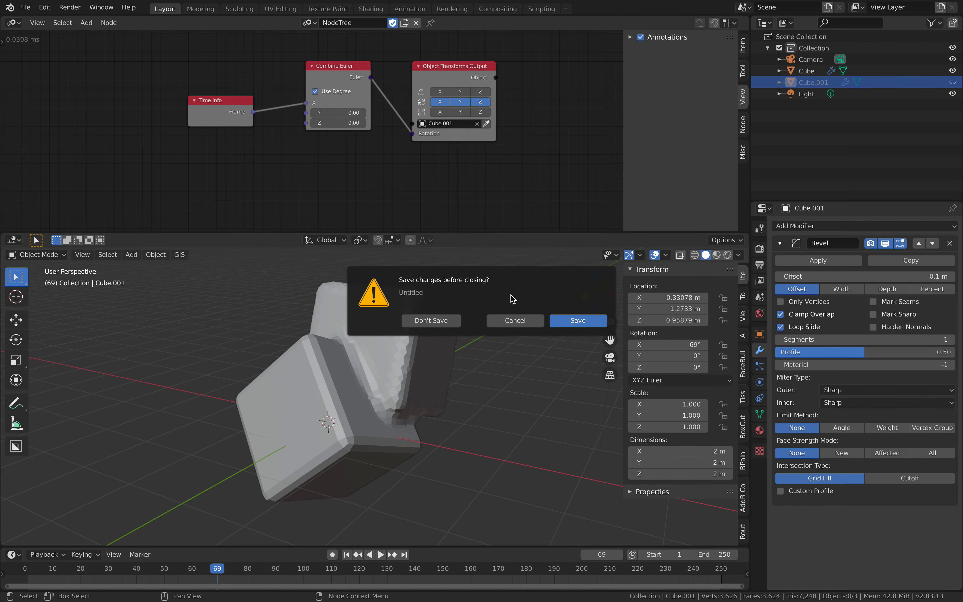
{"action": "left_click", "coordinate": [453, 321]}
Delete the default light and camera, leaving only the cube in the scene.
{"action": "left_click", "coordinate": [505, 122]}
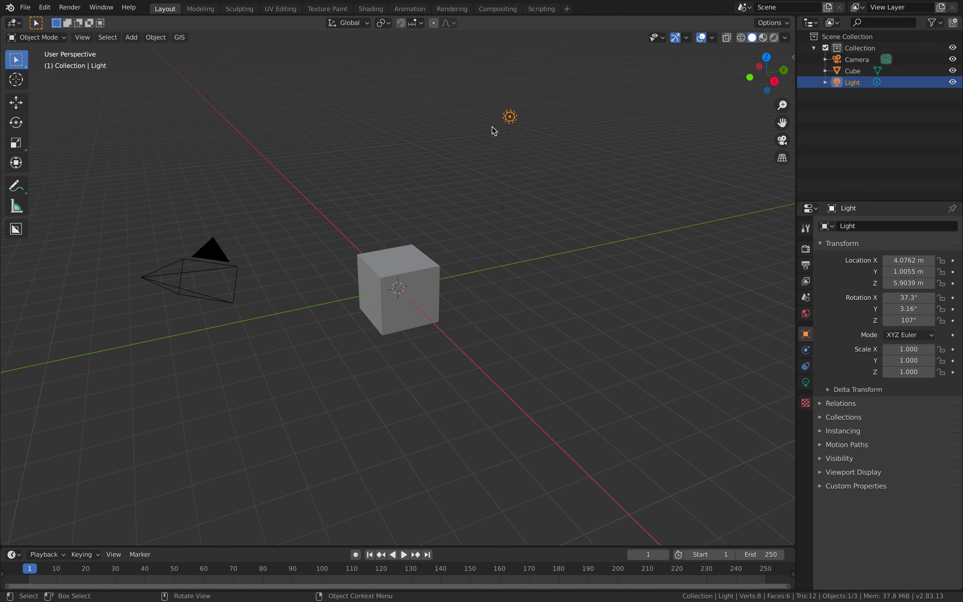
{"action": "left_click", "coordinate": [212, 261]}
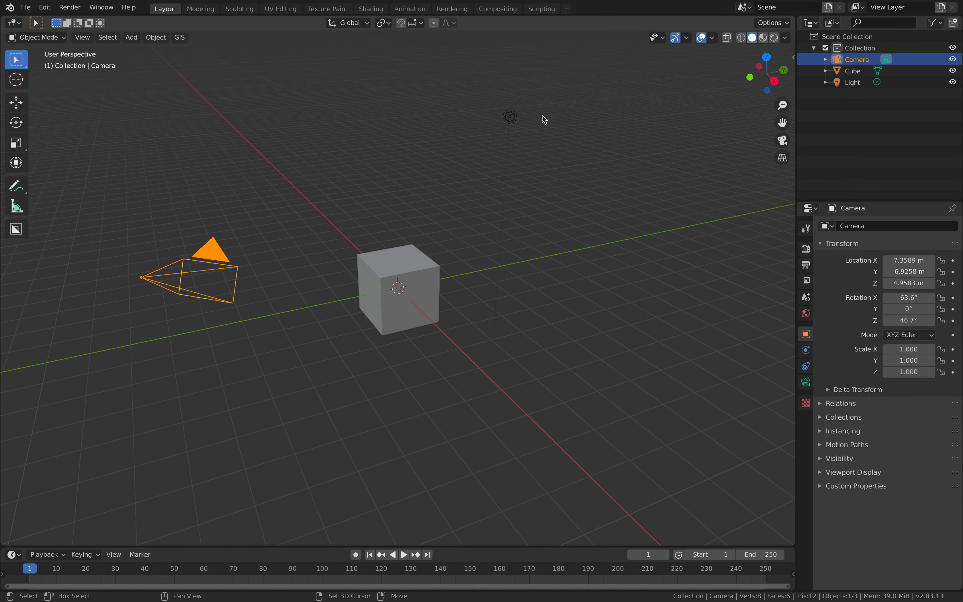
{"action": "left_click", "coordinate": [513, 116], "text": "shift"}
{"action": "left_click", "coordinate": [485, 205]}
{"action": "left_click", "coordinate": [515, 123]}
{"action": "left_click", "coordinate": [221, 259], "text": "shift"}
{"action": "key", "text": "Delete"}
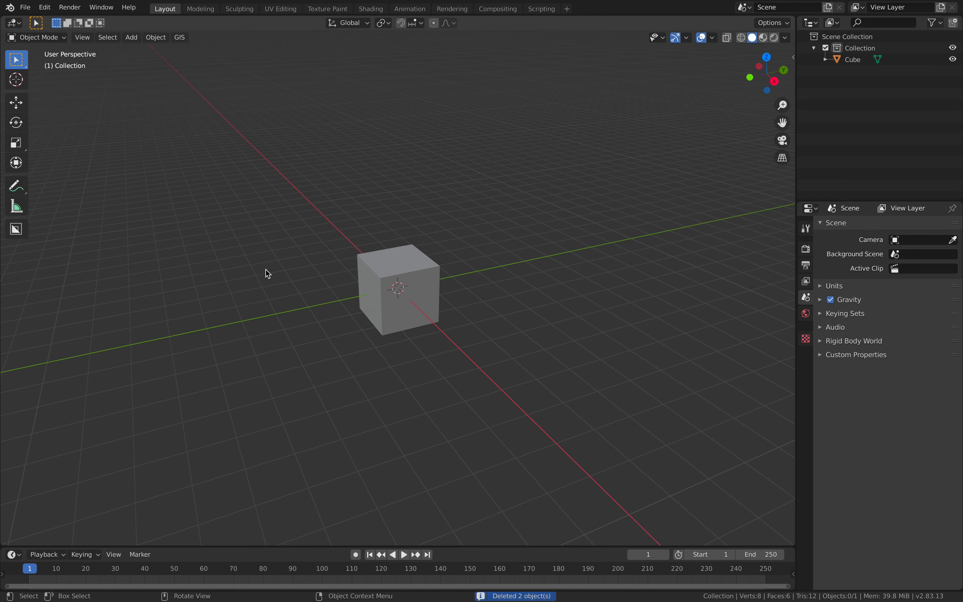
Duplicate the cube to about X 0.86, Y 1.29, Z 0.38 m, overlapping the original, and rotate it freely to about 21°, 28°, 34°.
{"action": "left_click", "coordinate": [402, 282]}
{"action": "scroll", "coordinate": [434, 275], "scroll_direction": "up", "scroll_amount": 4}
{"action": "key", "text": "shift+d"}
{"action": "left_click", "coordinate": [532, 249]}
{"action": "key", "text": "r"}
{"action": "key", "text": "r"}
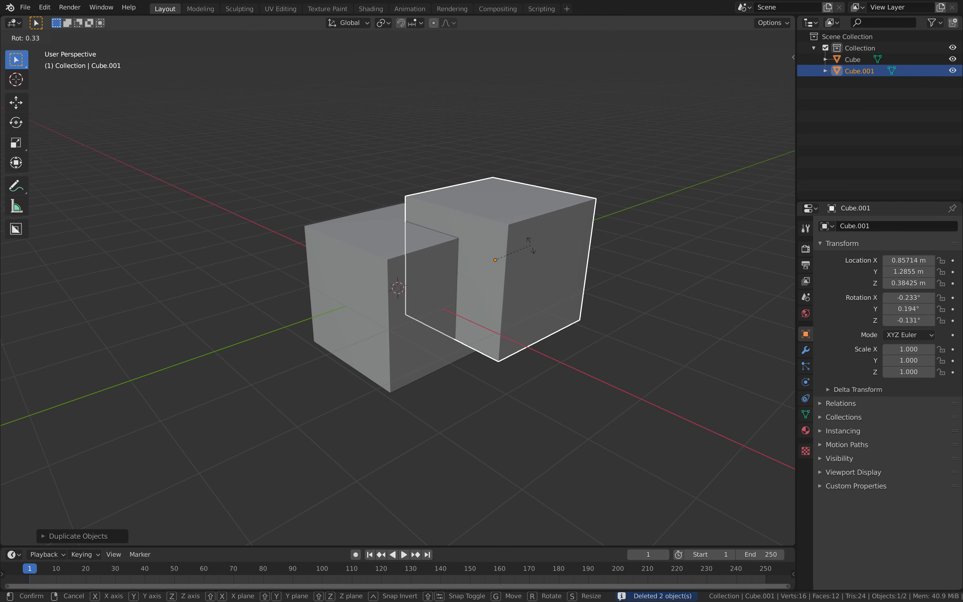
{"action": "left_click", "coordinate": [547, 266]}
Duplicate the rotated cube to the original's opposite side at about X -1.16, Y -1.11, Z 0.41 m, rotated to about -58°, -5°, 23°.
{"action": "key", "text": "shift+d"}
{"action": "left_click", "coordinate": [339, 279]}
{"action": "key", "text": "r"}
{"action": "key", "text": "r"}
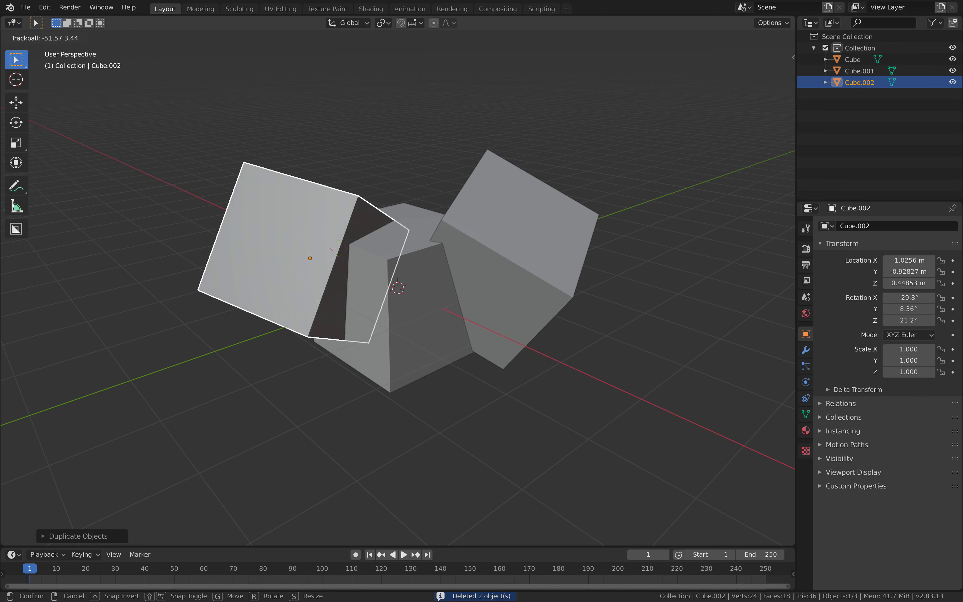
{"action": "left_click", "coordinate": [339, 240]}
{"action": "key", "text": "g"}
{"action": "left_click", "coordinate": [408, 274]}
{"action": "left_click", "coordinate": [410, 278]}
{"action": "key", "text": "r"}
{"action": "key", "text": "r"}
{"action": "left_click", "coordinate": [457, 299]}
Split the viewport into two stacked areas and select all three cubes.
{"action": "middle_click_drag", "start_coordinate": [458, 299], "coordinate": [694, 128]}
{"action": "left_click_drag", "start_coordinate": [793, 18], "coordinate": [756, 202]}
{"action": "middle_click_drag", "start_coordinate": [375, 320], "coordinate": [329, 303]}
{"action": "left_click", "coordinate": [327, 304]}
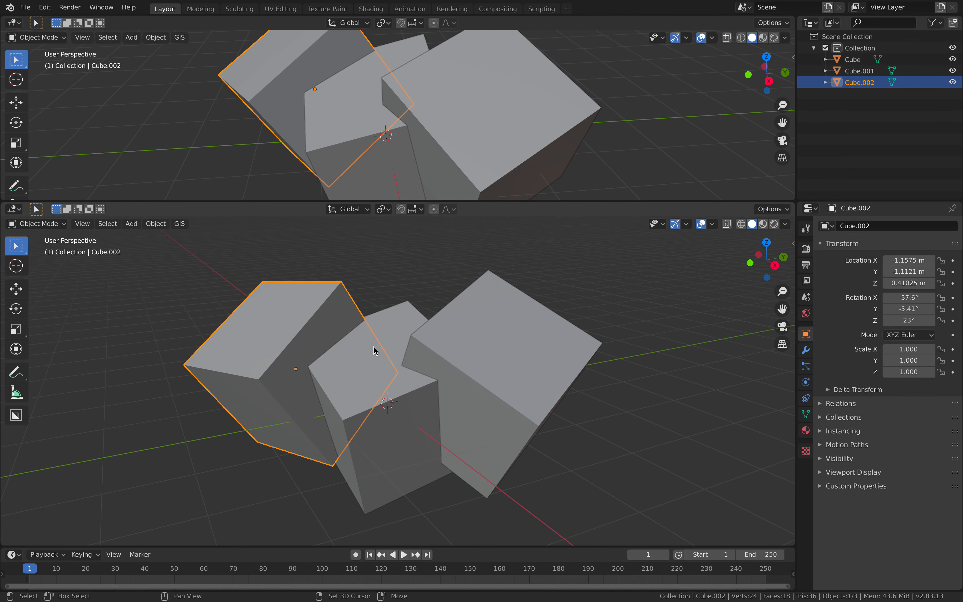
{"action": "left_click", "coordinate": [376, 350], "text": "shift"}
{"action": "left_click", "coordinate": [489, 336], "text": "shift"}
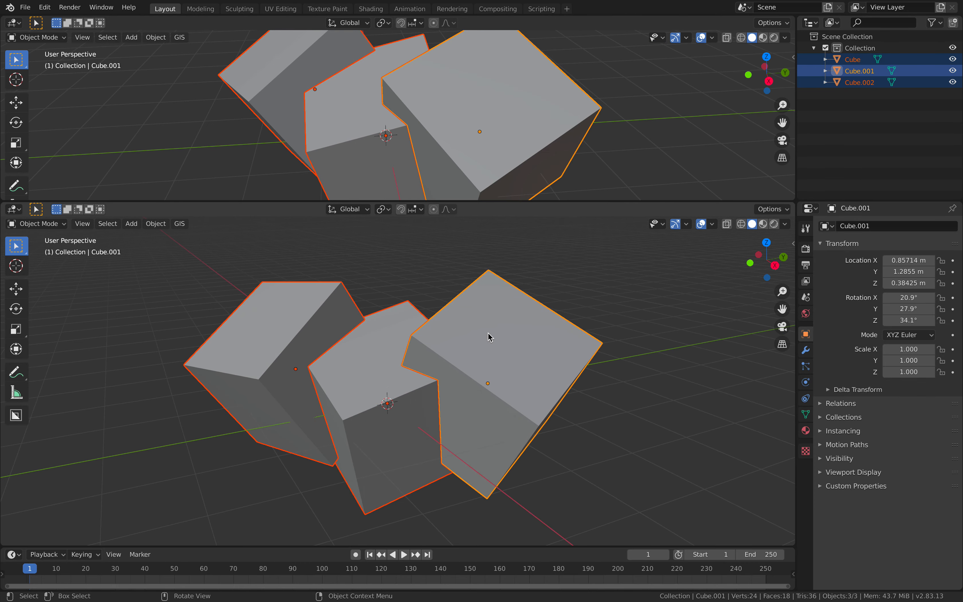
Change the upper area to the Sverchok node editor and create a new node tree.
{"action": "left_click", "coordinate": [13, 26]}
{"action": "left_click", "coordinate": [41, 106]}
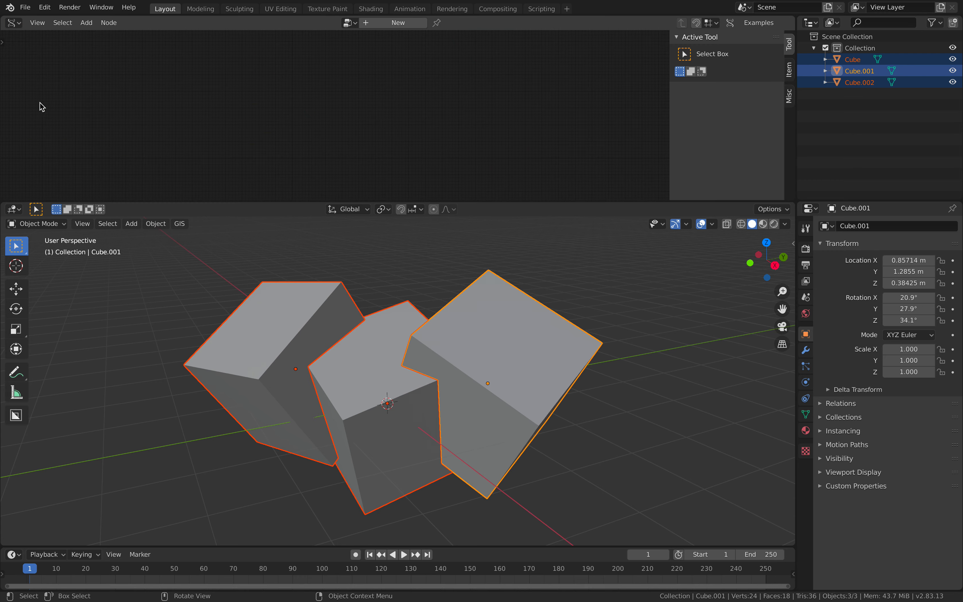
{"action": "middle_click_drag", "start_coordinate": [421, 333], "coordinate": [385, 321]}
{"action": "left_click", "coordinate": [383, 25]}
Add an Objects in node to the empty Sverchok tree.
{"action": "key", "text": "alt+space"}
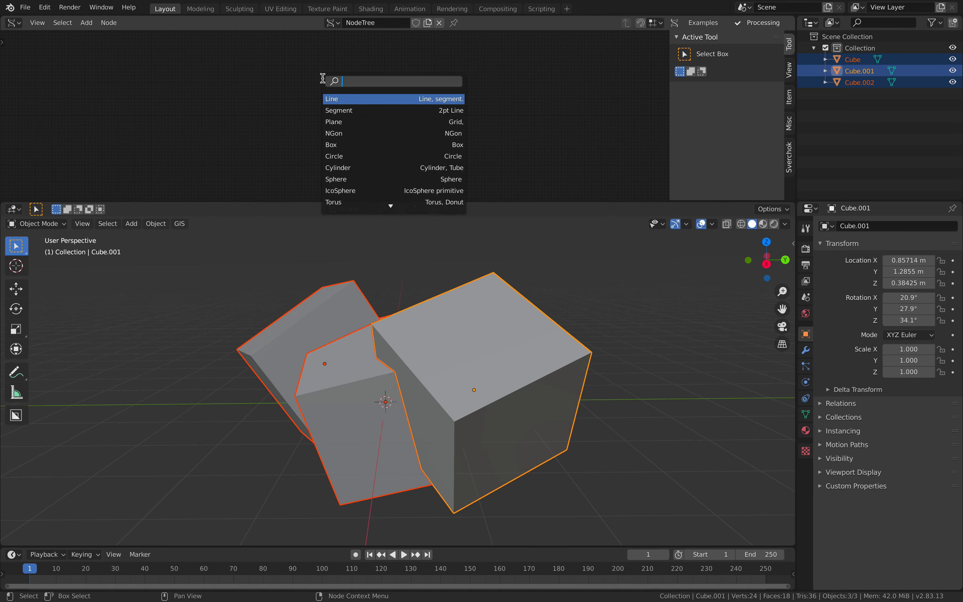
{"action": "type", "text": "objets"}
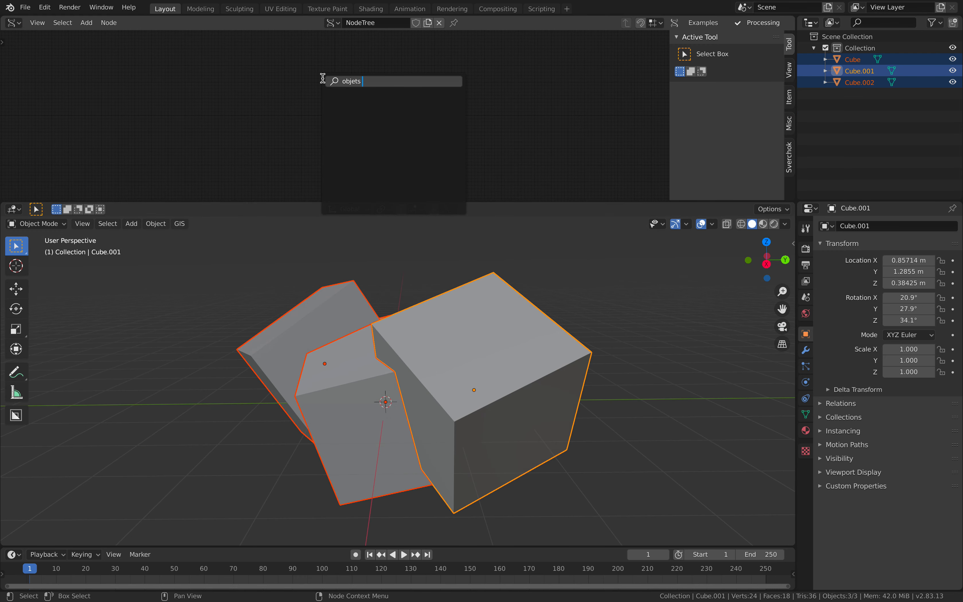
{"action": "key", "text": "BackSpace"}
{"action": "key", "text": "BackSpace"}
{"action": "key", "text": "BackSpace"}
{"action": "type", "text": "cts i"}
{"action": "key", "text": "Return"}
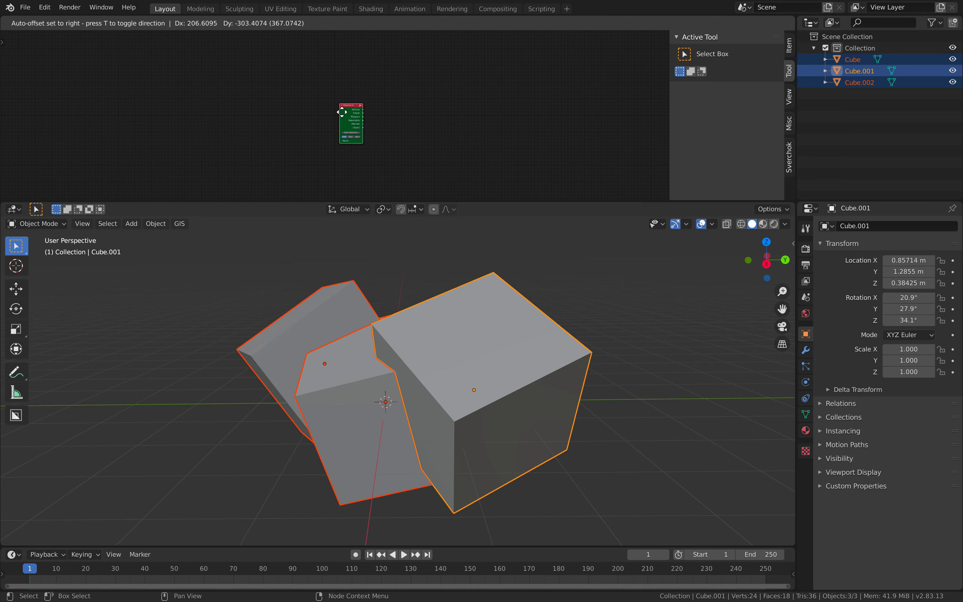
{"action": "left_click", "coordinate": [342, 112]}
Load the three selected cubes into the Objects in node.
{"action": "scroll", "coordinate": [451, 402], "scroll_direction": "up", "scroll_amount": 3}
{"action": "scroll", "coordinate": [454, 170], "scroll_direction": "up", "scroll_amount": 3}
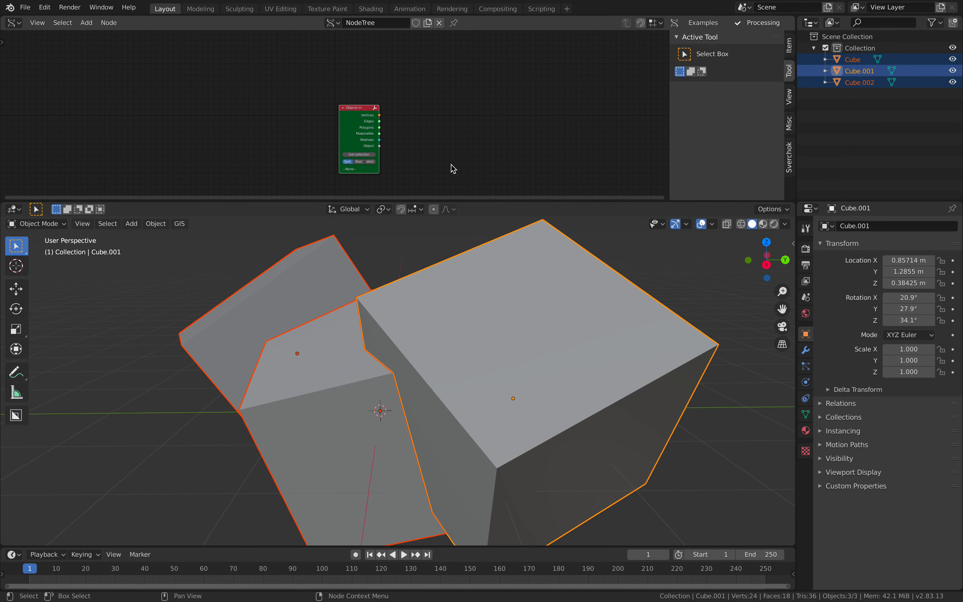
{"action": "scroll", "coordinate": [342, 125], "scroll_direction": "up", "scroll_amount": 2}
{"action": "left_click", "coordinate": [319, 111]}
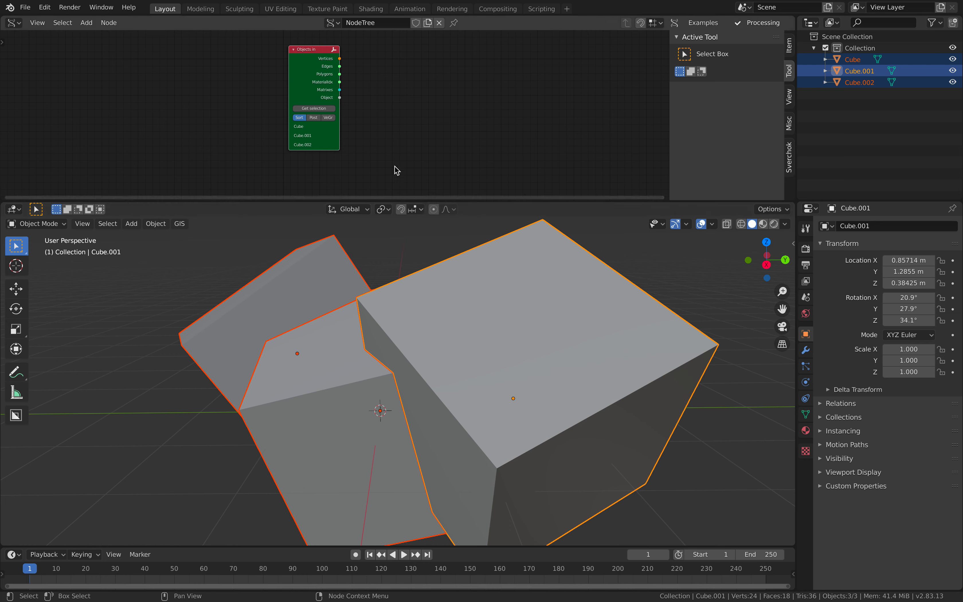
{"action": "scroll", "coordinate": [394, 239], "scroll_direction": "up", "scroll_amount": 3}
{"action": "scroll", "coordinate": [394, 127], "scroll_direction": "down", "scroll_amount": 1}
{"action": "scroll", "coordinate": [342, 152], "scroll_direction": "up", "scroll_amount": 2}
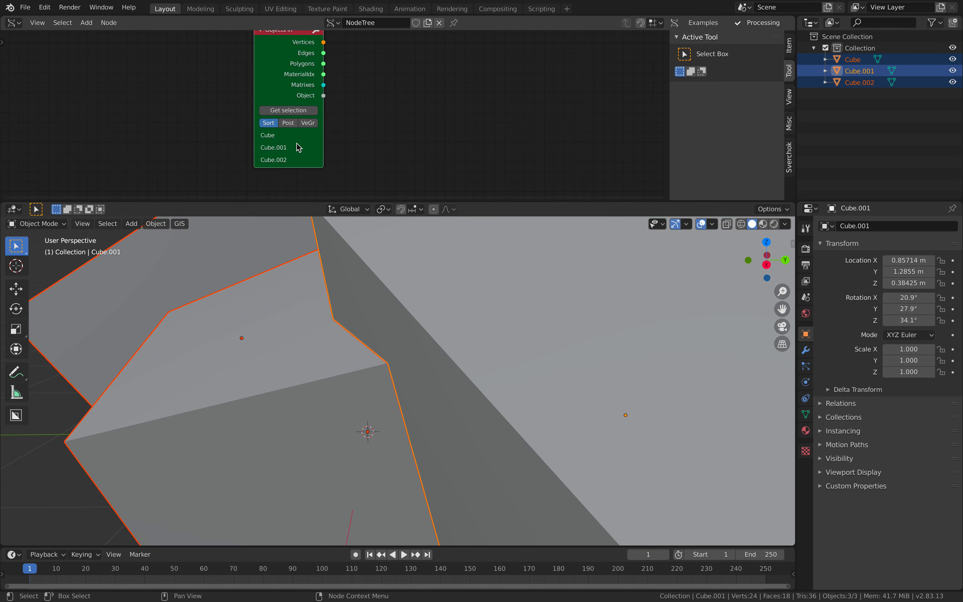
{"action": "scroll", "coordinate": [422, 257], "scroll_direction": "down", "scroll_amount": 5}
{"action": "middle_click_drag", "start_coordinate": [443, 271], "coordinate": [441, 273]}
{"action": "scroll", "coordinate": [405, 101], "scroll_direction": "up", "scroll_amount": 1}
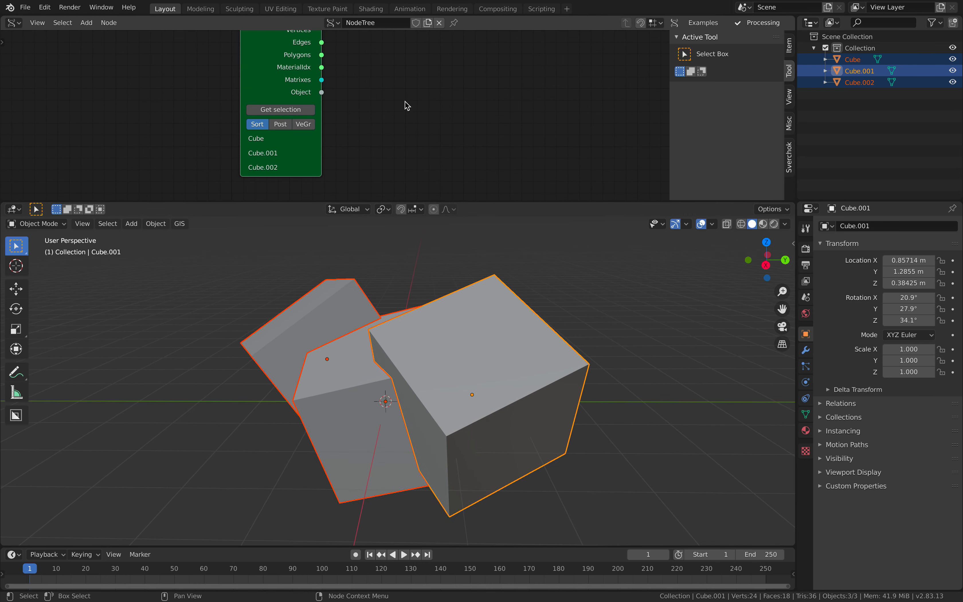
Add a Viewer BMesh node beside the Objects in node.
{"action": "middle_click_drag", "start_coordinate": [416, 67], "coordinate": [370, 114]}
{"action": "scroll", "coordinate": [371, 113], "scroll_direction": "down", "scroll_amount": 1}
{"action": "key", "text": "alt+space"}
{"action": "type", "text": "bmes"}
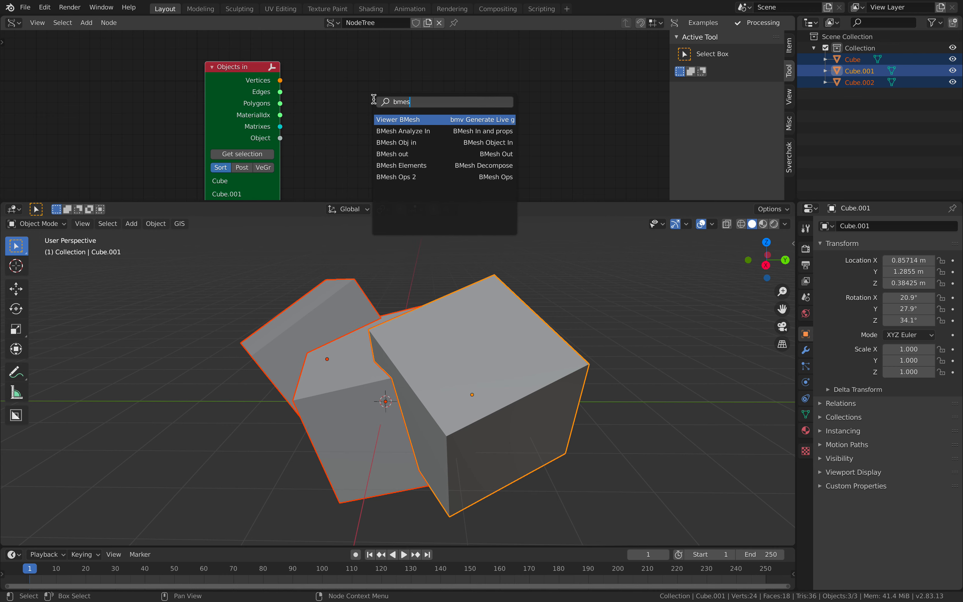
{"action": "key", "text": "Return"}
{"action": "left_click", "coordinate": [417, 52]}
{"action": "scroll", "coordinate": [348, 78], "scroll_direction": "down", "scroll_amount": 2}
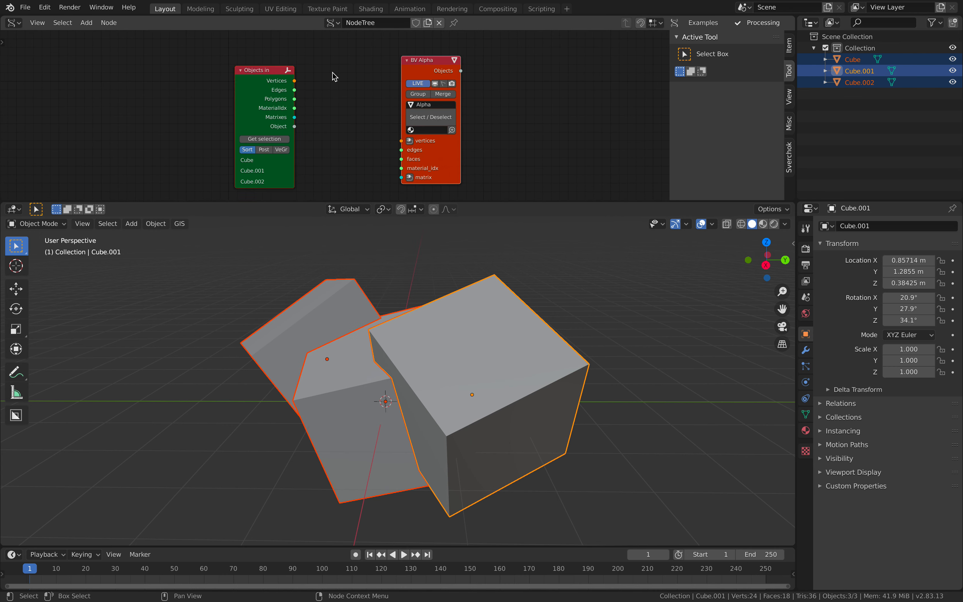
Link the Vertices, Edges and Polygons outputs of Objects in to the BMesh viewer and advance to frame 2 to update the tree.
{"action": "key", "text": "f"}
{"action": "key", "text": "f"}
{"action": "key", "text": "f"}
{"action": "left_click", "coordinate": [524, 102]}
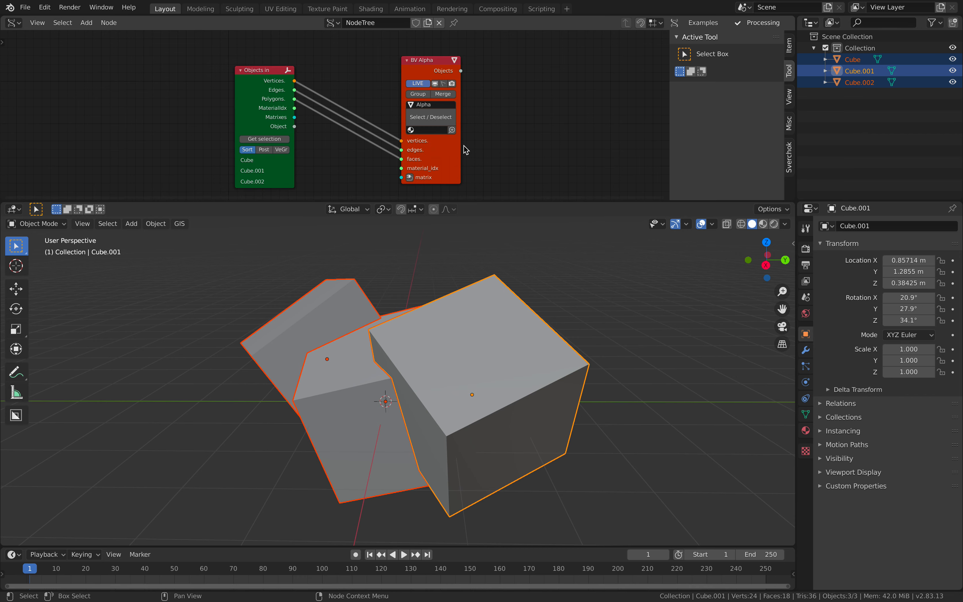
{"action": "left_click_drag", "start_coordinate": [419, 146], "coordinate": [429, 144]}
{"action": "left_click", "coordinate": [506, 134]}
{"action": "key", "text": "Right"}
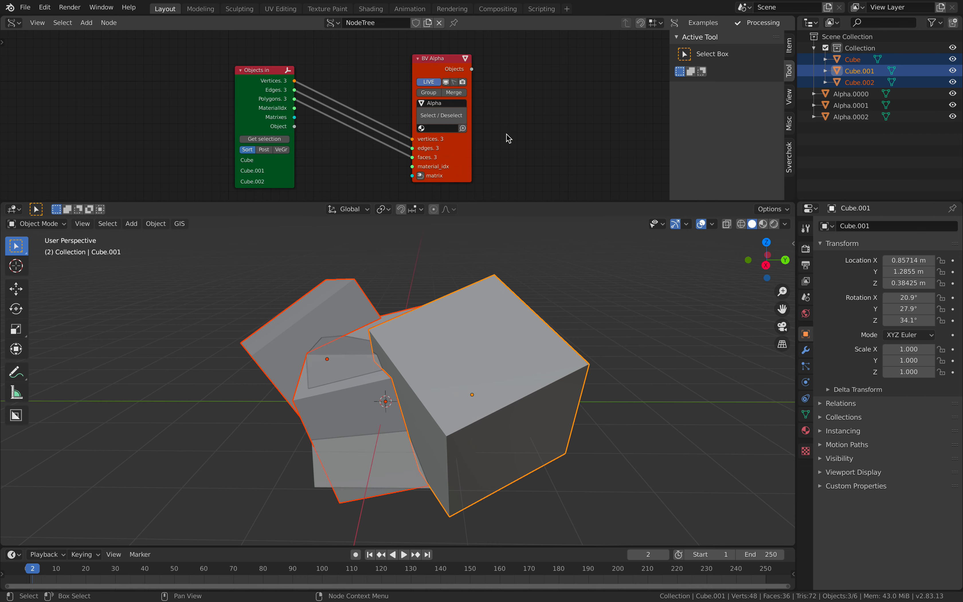
{"action": "middle_click_drag", "start_coordinate": [441, 372], "coordinate": [478, 369]}
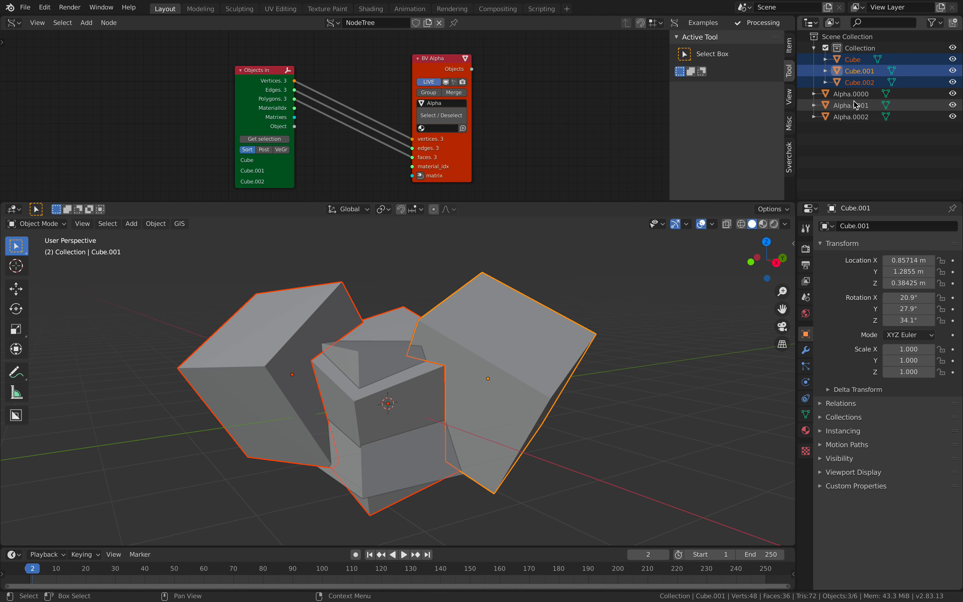
Enable Merge on the BMesh viewer so the three cubes are output as one object.
{"action": "scroll", "coordinate": [553, 112], "scroll_direction": "up", "scroll_amount": 2}
{"action": "left_click", "coordinate": [537, 80]}
{"action": "scroll", "coordinate": [601, 149], "scroll_direction": "down", "scroll_amount": 1}
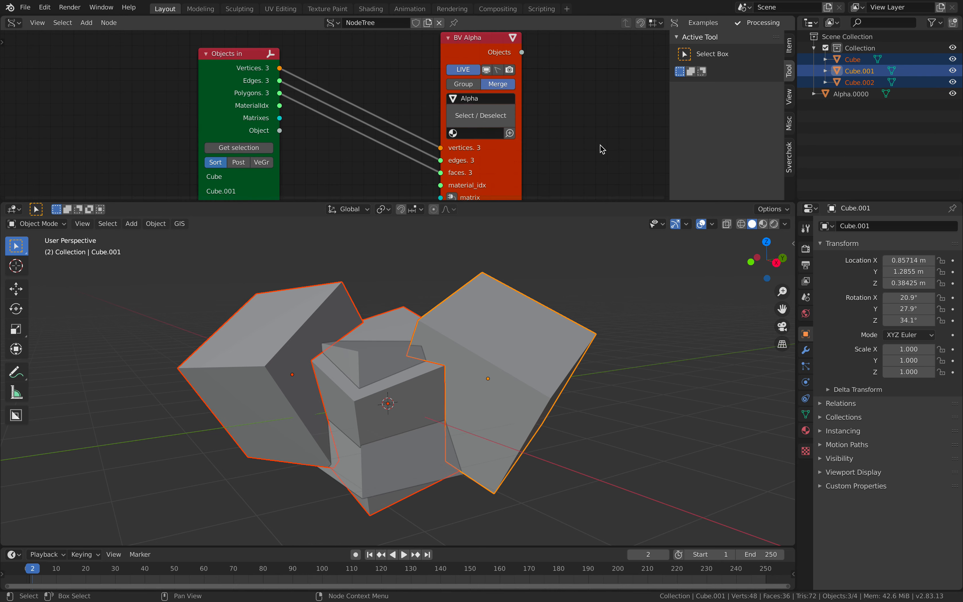
{"action": "scroll", "coordinate": [592, 144], "scroll_direction": "down", "scroll_amount": 3}
{"action": "middle_click_drag", "start_coordinate": [518, 175], "coordinate": [528, 123]}
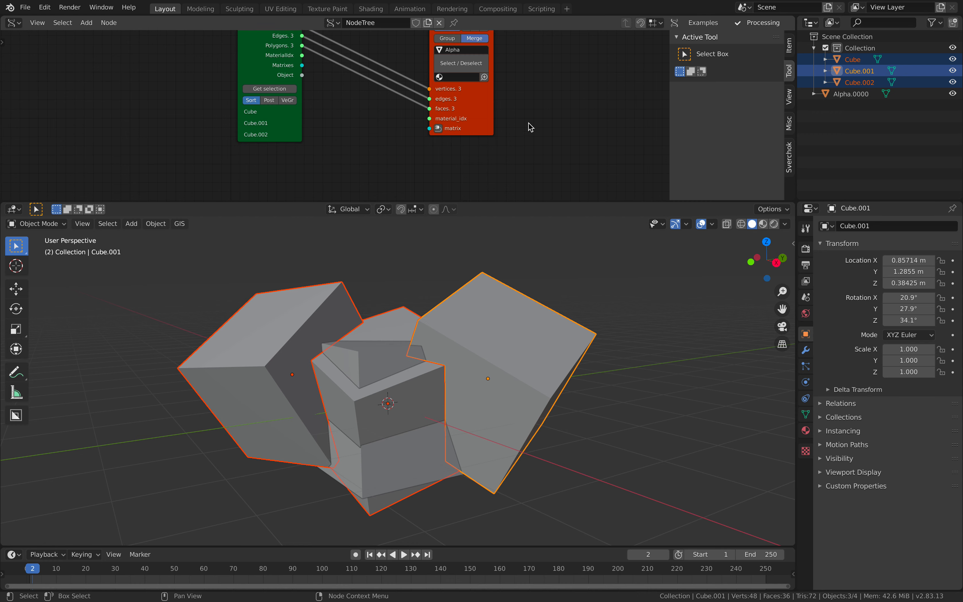
Add a Matrix In node to the viewer's matrix input and set its X location to 6.240 to shift the merged mesh.
{"action": "left_click", "coordinate": [438, 128]}
{"action": "left_click_drag", "start_coordinate": [327, 60], "coordinate": [429, 141]}
{"action": "left_click", "coordinate": [352, 140]}
{"action": "scroll", "coordinate": [500, 372], "scroll_direction": "down", "scroll_amount": 5}
{"action": "mouse_move", "coordinate": [515, 368]}
{"action": "middle_mouse_down"}
{"action": "mouse_move", "coordinate": [578, 372]}
{"action": "mouse_move", "coordinate": [522, 364]}
{"action": "middle_mouse_up"}
{"action": "middle_click_drag", "start_coordinate": [518, 165], "coordinate": [521, 185]}
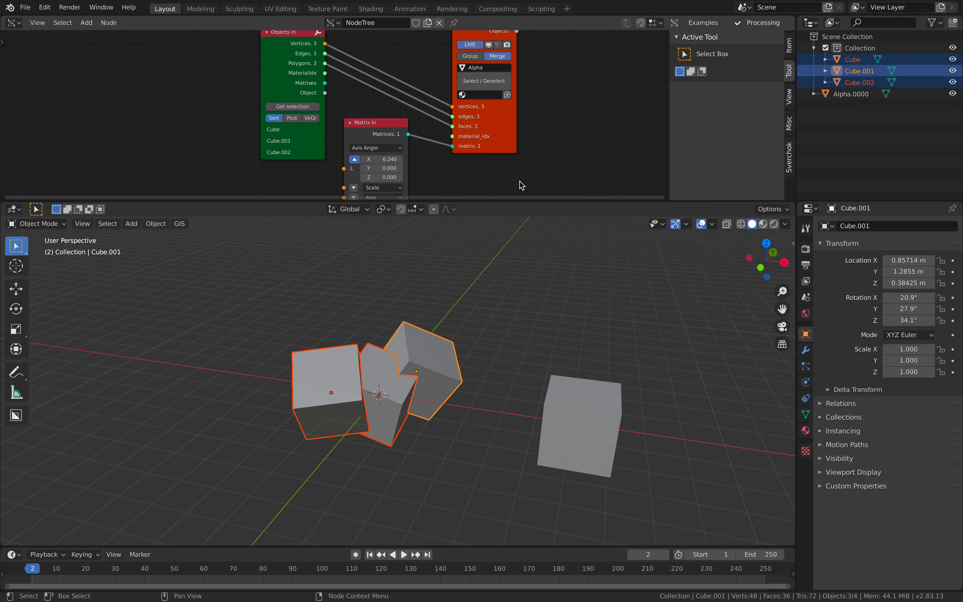
Hide the node editor's sidebar, enlarge the editor area, and spread the Objects in and viewer nodes farther apart.
{"action": "left_click_drag", "start_coordinate": [669, 140], "coordinate": [751, 161]}
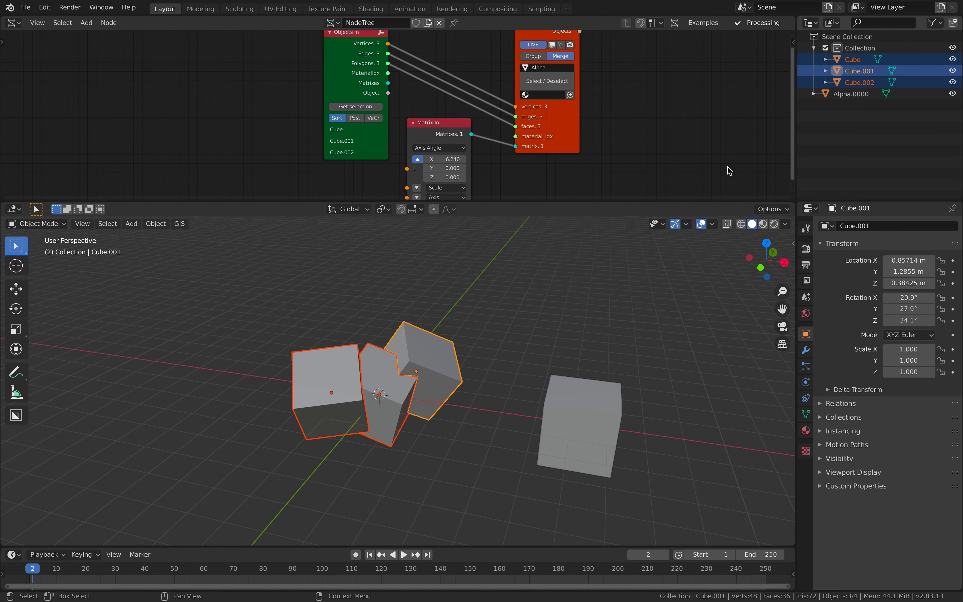
{"action": "left_click_drag", "start_coordinate": [649, 201], "coordinate": [617, 285]}
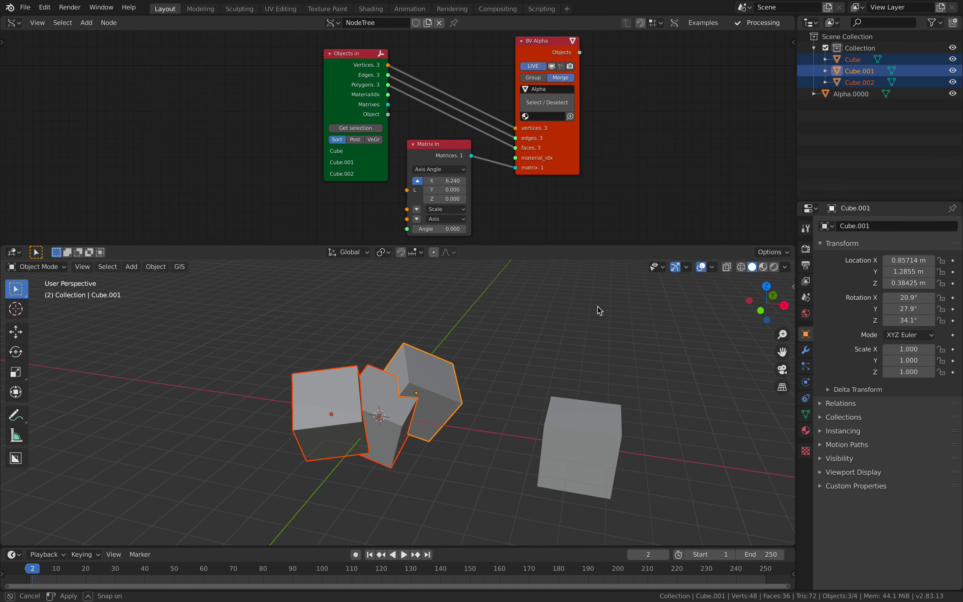
{"action": "middle_click_drag", "start_coordinate": [600, 310], "coordinate": [597, 335]}
{"action": "left_click_drag", "start_coordinate": [570, 168], "coordinate": [592, 131]}
{"action": "middle_click_drag", "start_coordinate": [462, 107], "coordinate": [452, 128]}
{"action": "scroll", "coordinate": [439, 119], "scroll_direction": "up", "scroll_amount": 1}
{"action": "left_click_drag", "start_coordinate": [331, 94], "coordinate": [283, 95]}
{"action": "left_click", "coordinate": [402, 75]}
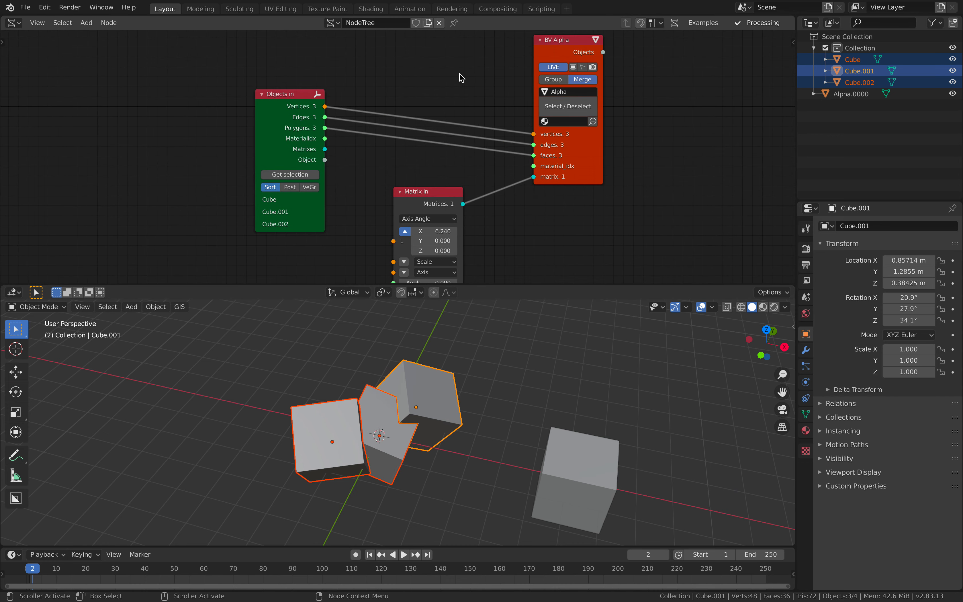
Delete the Matrix In node and move Objects in farther from the viewer.
{"action": "left_click_drag", "start_coordinate": [435, 197], "coordinate": [429, 178]}
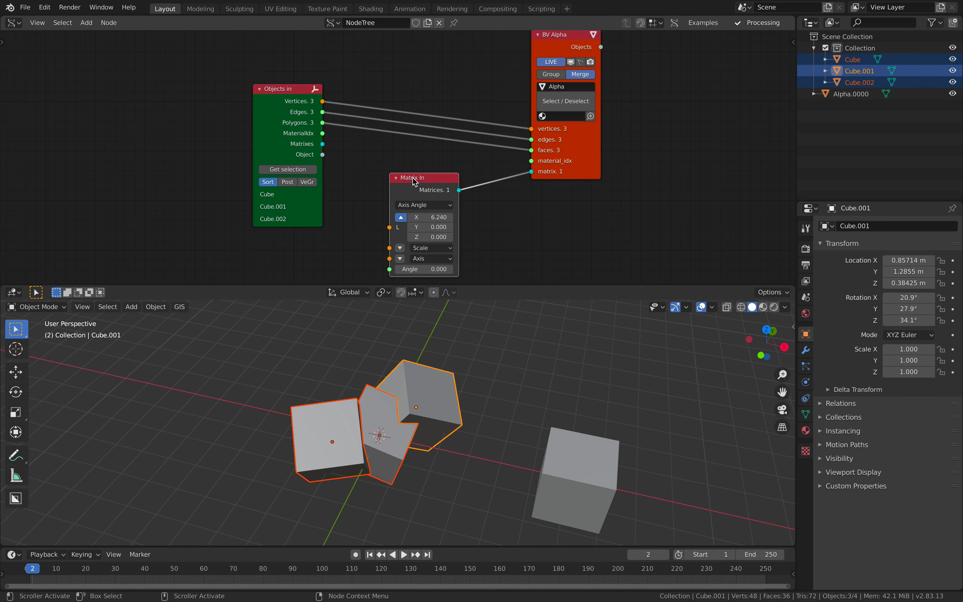
{"action": "key", "text": "x"}
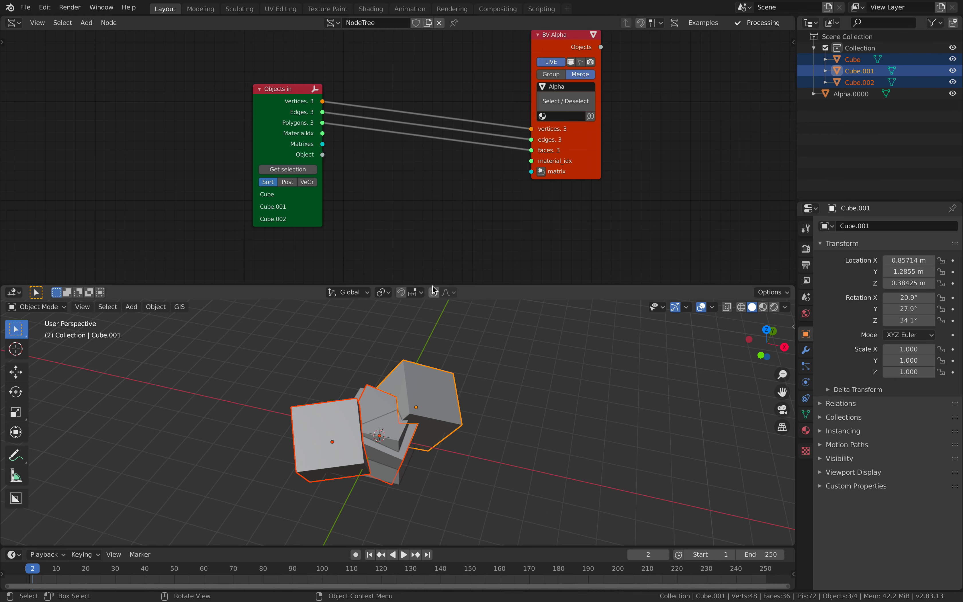
{"action": "mouse_move", "coordinate": [310, 157]}
{"action": "left_mouse_down"}
{"action": "mouse_move", "coordinate": [289, 163]}
{"action": "mouse_move", "coordinate": [327, 158]}
{"action": "left_mouse_up"}
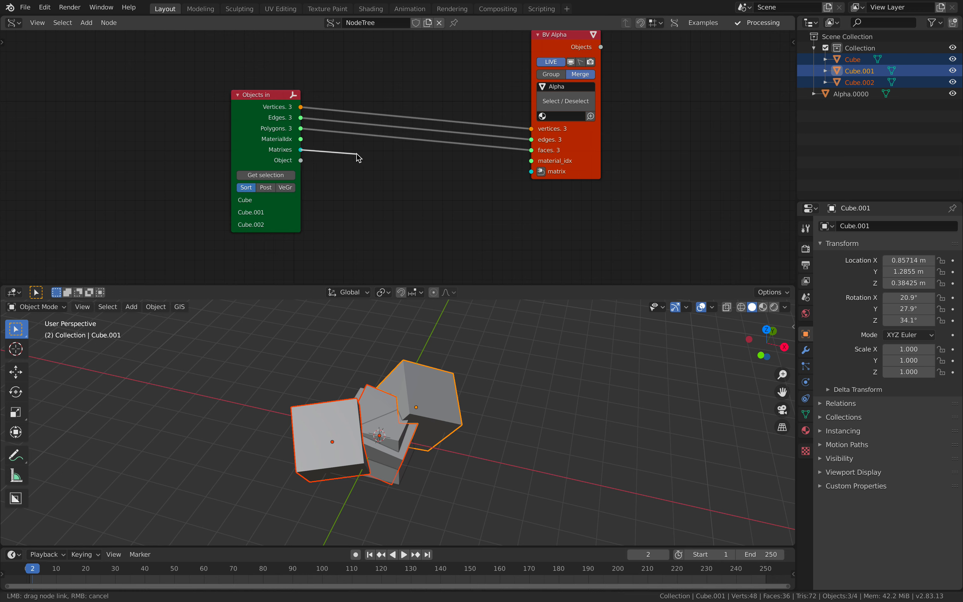
{"action": "left_click_drag", "start_coordinate": [532, 178], "coordinate": [393, 183]}
Try placing a Matrix Apply node between Objects in and the viewer, moving Objects in aside to make room.
{"action": "key", "text": "alt+space"}
{"action": "type", "text": "appl"}
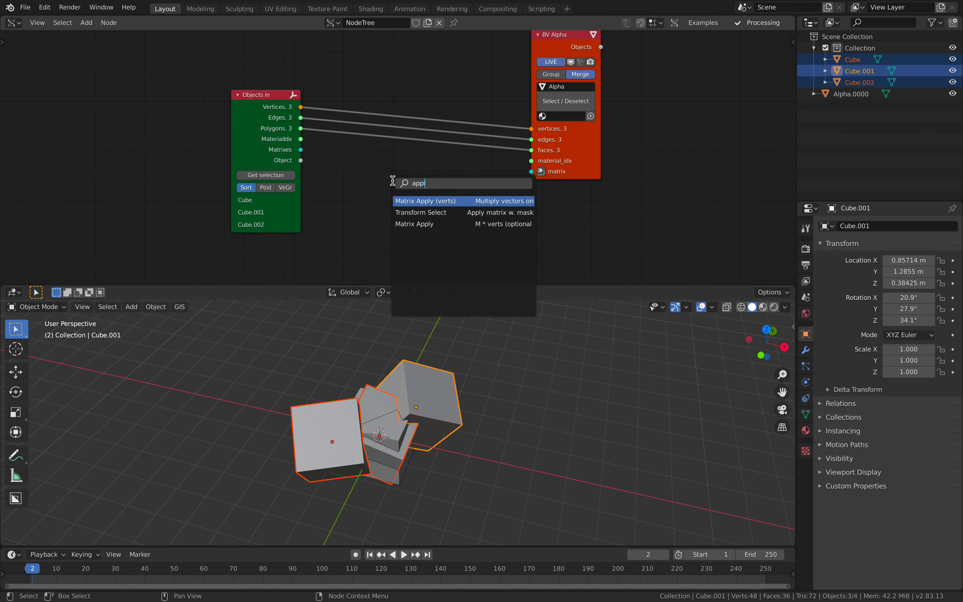
{"action": "key", "text": "Down"}
{"action": "key", "text": "Down"}
{"action": "key", "text": "Return"}
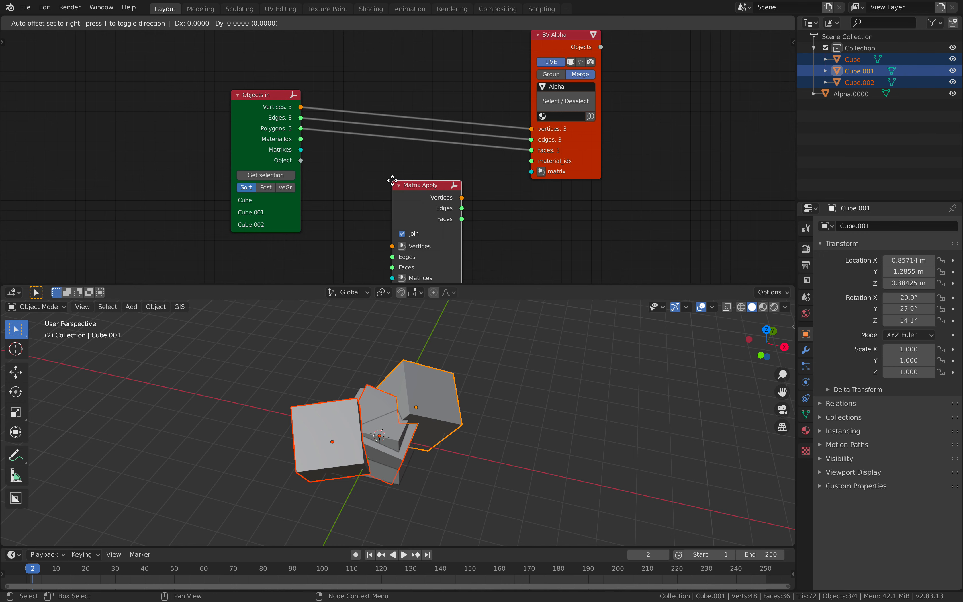
{"action": "left_click", "coordinate": [387, 150]}
{"action": "left_click_drag", "start_coordinate": [277, 96], "coordinate": [249, 114]}
{"action": "left_click_drag", "start_coordinate": [274, 169], "coordinate": [338, 219]}
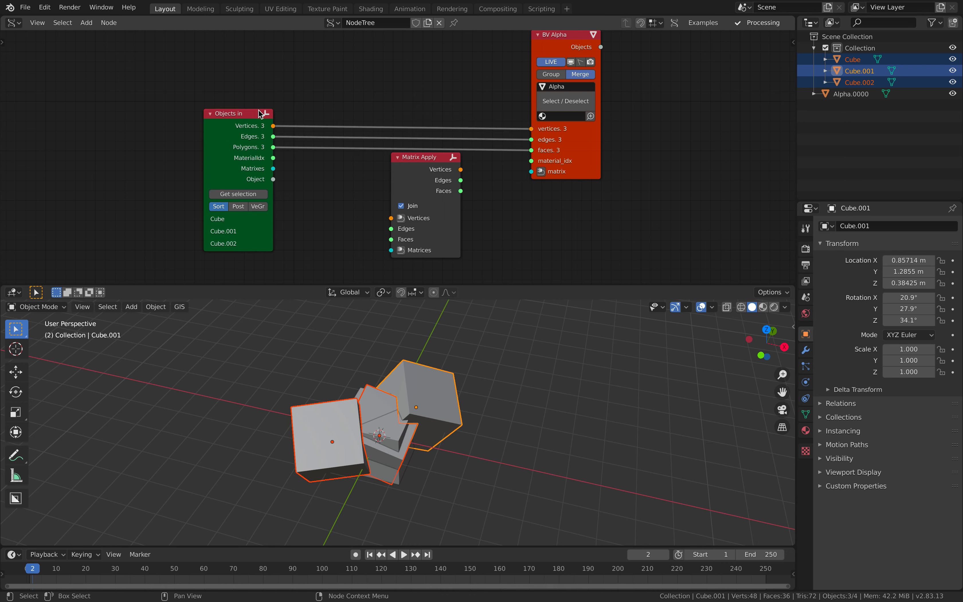
Replace the unconnected Matrix Apply node with a Matrix Apply (verts) node between Objects in and the viewer.
{"action": "left_click", "coordinate": [408, 171]}
{"action": "key", "text": "x"}
{"action": "key", "text": "shift+a"}
{"action": "type", "text": "app"}
{"action": "key", "text": "Down"}
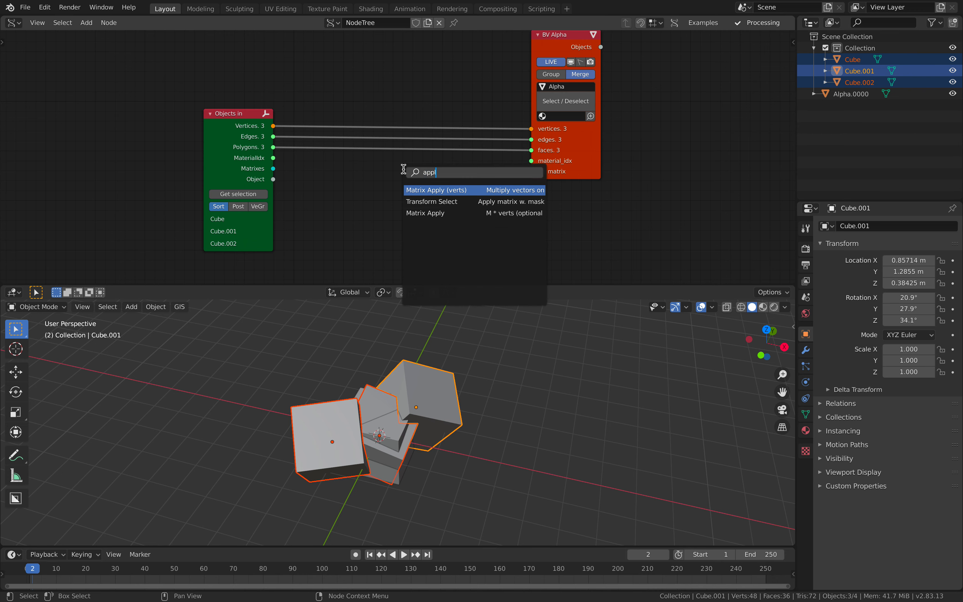
{"action": "key", "text": "Return"}
{"action": "left_click", "coordinate": [376, 178]}
Route the Objects in vertices and matrixes through Matrix Apply (verts) into the viewer's vertices input.
{"action": "left_click_drag", "start_coordinate": [275, 124], "coordinate": [374, 205]}
{"action": "left_click_drag", "start_coordinate": [273, 168], "coordinate": [374, 215]}
{"action": "left_click_drag", "start_coordinate": [401, 175], "coordinate": [531, 129]}
Add a Matrix In node to the viewer's matrix input and set its X location to 6.480.
{"action": "left_click", "coordinate": [541, 172]}
{"action": "left_click_drag", "start_coordinate": [385, 116], "coordinate": [587, 204]}
{"action": "left_click", "coordinate": [430, 204]}
Select the merged mesh Alpha.0000 and add a Remesh modifier to it.
{"action": "left_click", "coordinate": [574, 454]}
{"action": "middle_click_drag", "start_coordinate": [582, 428], "coordinate": [492, 354], "text": "shift"}
{"action": "middle_click_drag", "start_coordinate": [492, 354], "coordinate": [518, 399]}
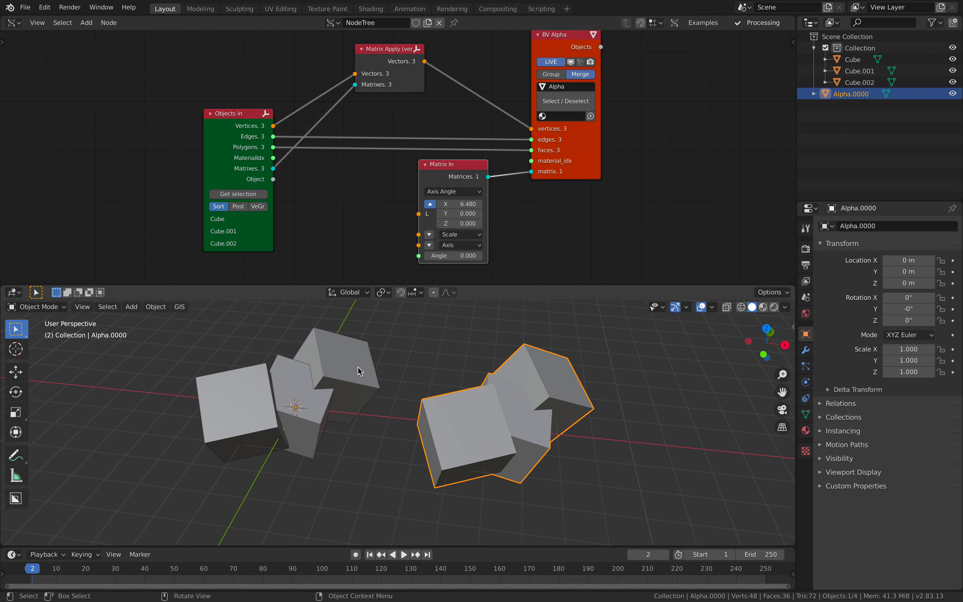
{"action": "left_click", "coordinate": [806, 349]}
{"action": "left_click", "coordinate": [848, 225]}
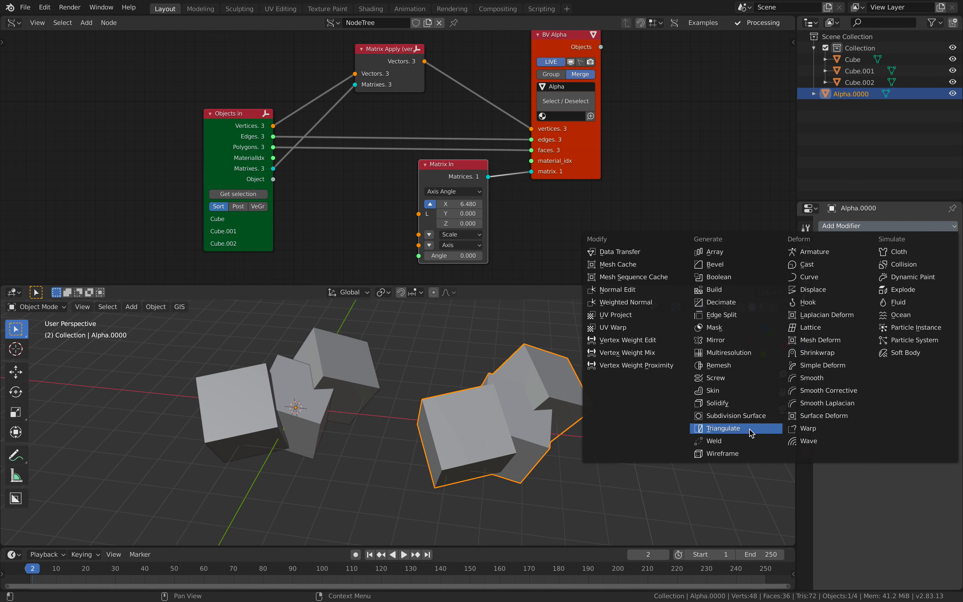
{"action": "left_click", "coordinate": [755, 368]}
{"action": "middle_click_drag", "start_coordinate": [627, 383], "coordinate": [423, 387]}
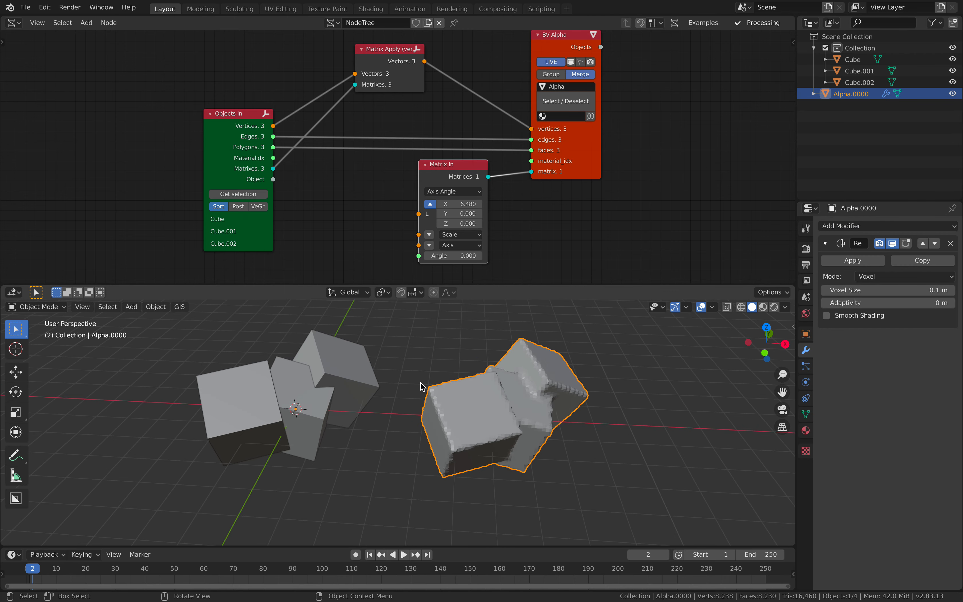
Rotate Cube.001 freely with trackball rotation by about -39 and 15, and deselect it.
{"action": "left_click", "coordinate": [346, 379]}
{"action": "key", "text": "r"}
{"action": "key", "text": "r"}
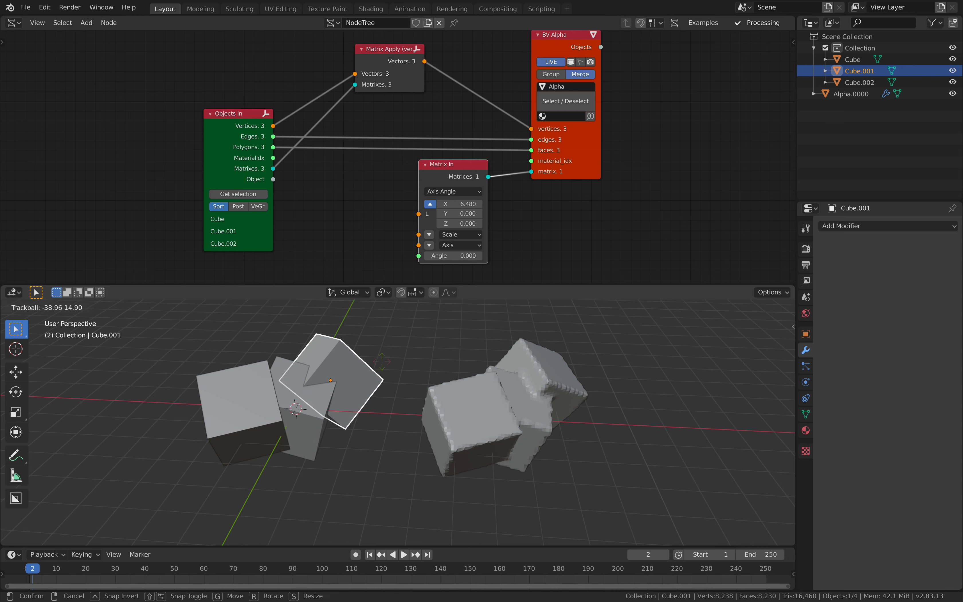
{"action": "key", "text": "Return"}
{"action": "left_click", "coordinate": [577, 356]}
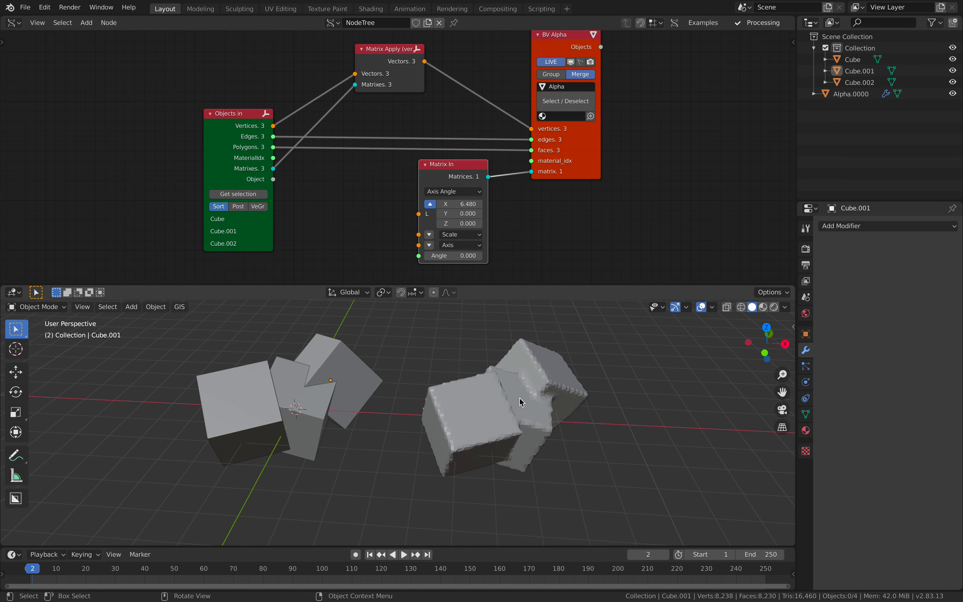
Enlarge the timeline, start animation playback, and rotate Cube.001 freely while it plays.
{"action": "left_click_drag", "start_coordinate": [231, 546], "coordinate": [238, 535]}
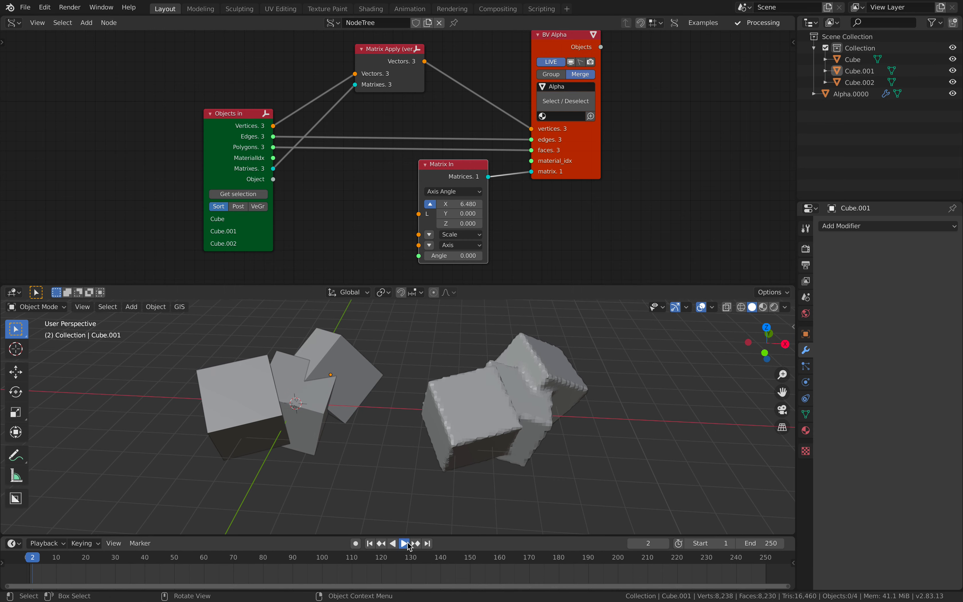
{"action": "left_click", "coordinate": [406, 543]}
{"action": "left_click", "coordinate": [350, 381]}
{"action": "key", "text": "r"}
{"action": "key", "text": "r"}
{"action": "key", "text": "Return"}
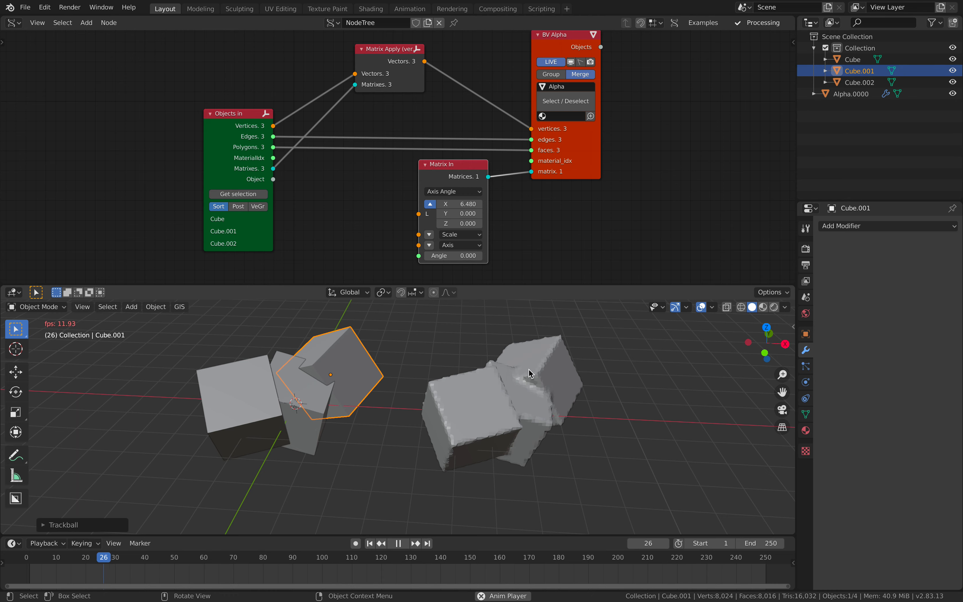
Rotate Cube.002 freely with trackball rotation during playback.
{"action": "left_click", "coordinate": [251, 374]}
{"action": "key", "text": "r"}
{"action": "key", "text": "r"}
{"action": "key", "text": "Return"}
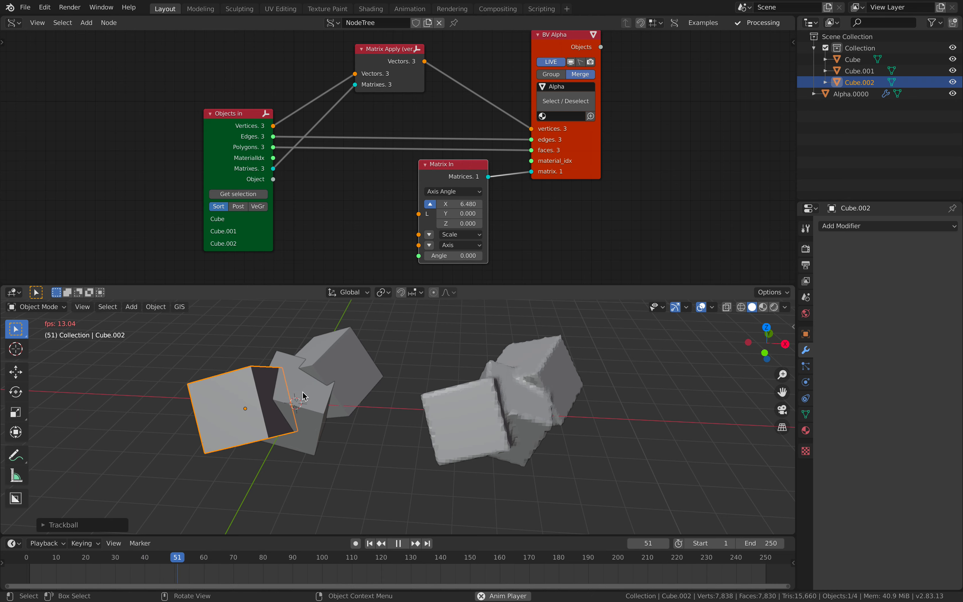
Rotate the middle Cube freely twice with trackball rotation, viewing it from another angle between the rotations.
{"action": "key", "text": "r"}
{"action": "key", "text": "r"}
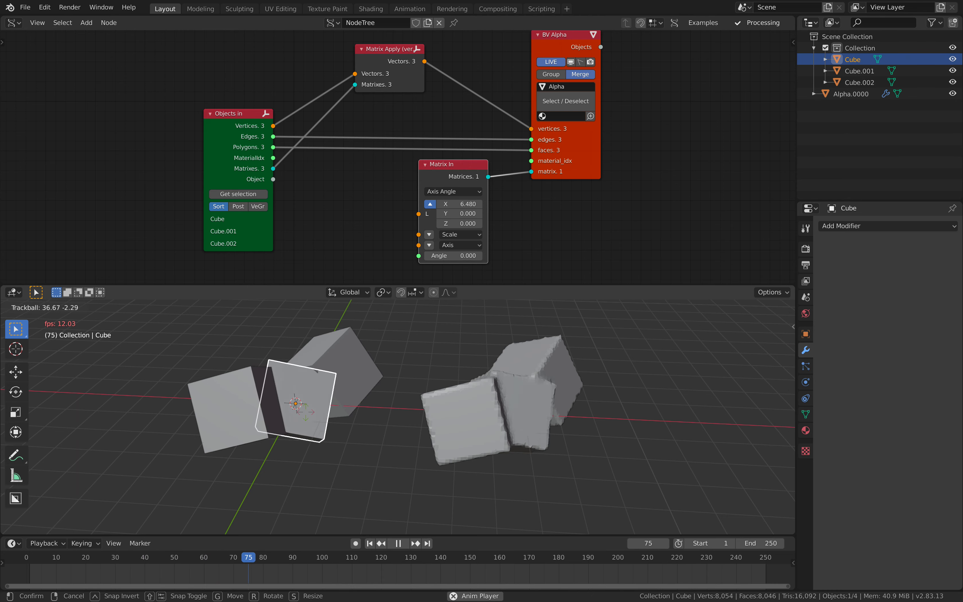
{"action": "left_click", "coordinate": [306, 395]}
{"action": "middle_click_drag", "start_coordinate": [380, 448], "coordinate": [338, 420]}
{"action": "key", "text": "r"}
{"action": "key", "text": "r"}
{"action": "left_click", "coordinate": [347, 392]}
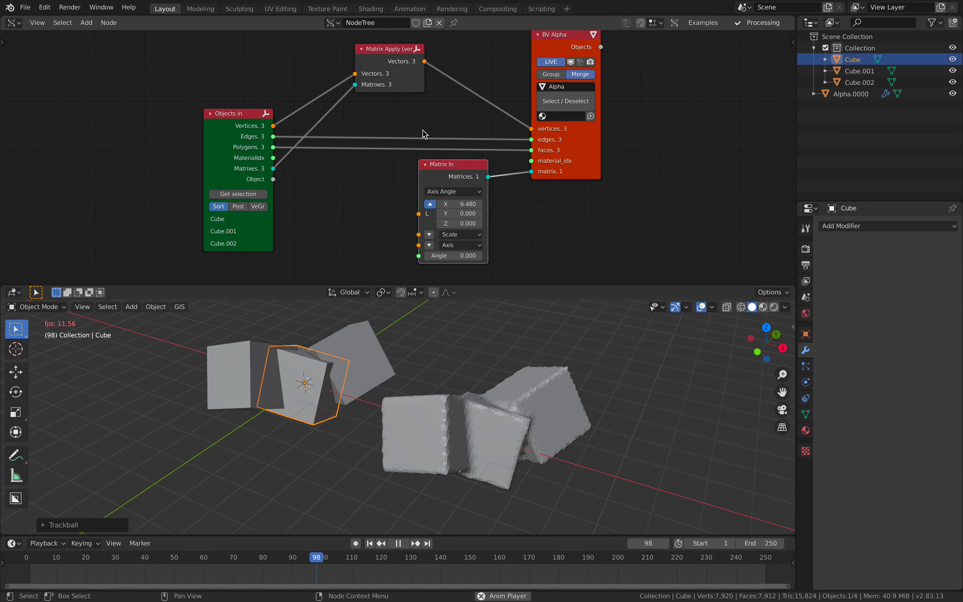
Stop playback and move the Objects in, Matrix In and viewer nodes closer together.
{"action": "key", "text": "space"}
{"action": "middle_click_drag", "start_coordinate": [417, 382], "coordinate": [410, 355]}
{"action": "scroll", "coordinate": [359, 116], "scroll_direction": "down", "scroll_amount": 2}
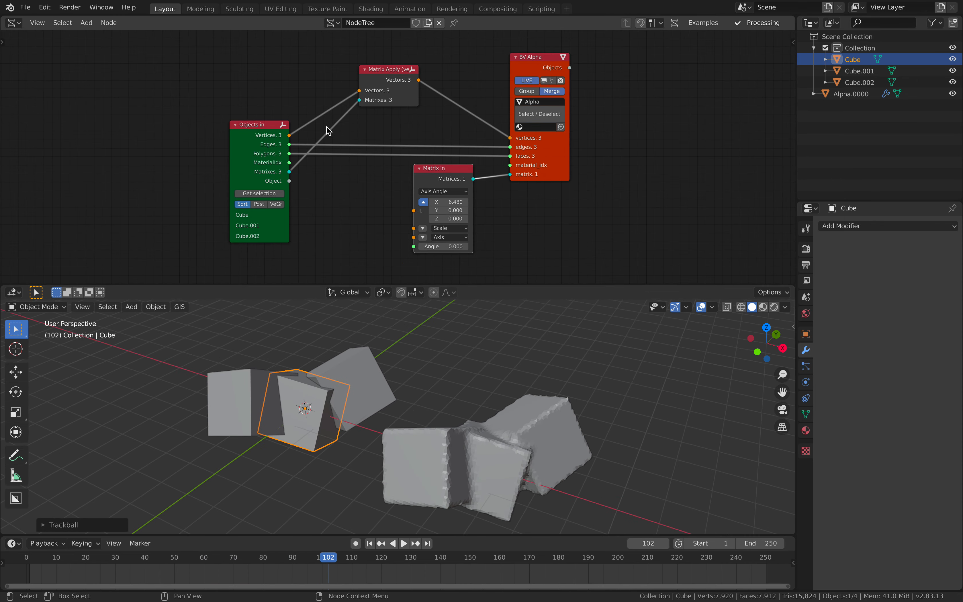
{"action": "left_click_drag", "start_coordinate": [268, 124], "coordinate": [296, 114]}
{"action": "left_click_drag", "start_coordinate": [438, 168], "coordinate": [375, 171]}
{"action": "left_click_drag", "start_coordinate": [534, 57], "coordinate": [521, 66]}
Select Cube.001, restart playback, and rotate the cube once in the view plane and once freely.
{"action": "middle_click_drag", "start_coordinate": [458, 378], "coordinate": [480, 404]}
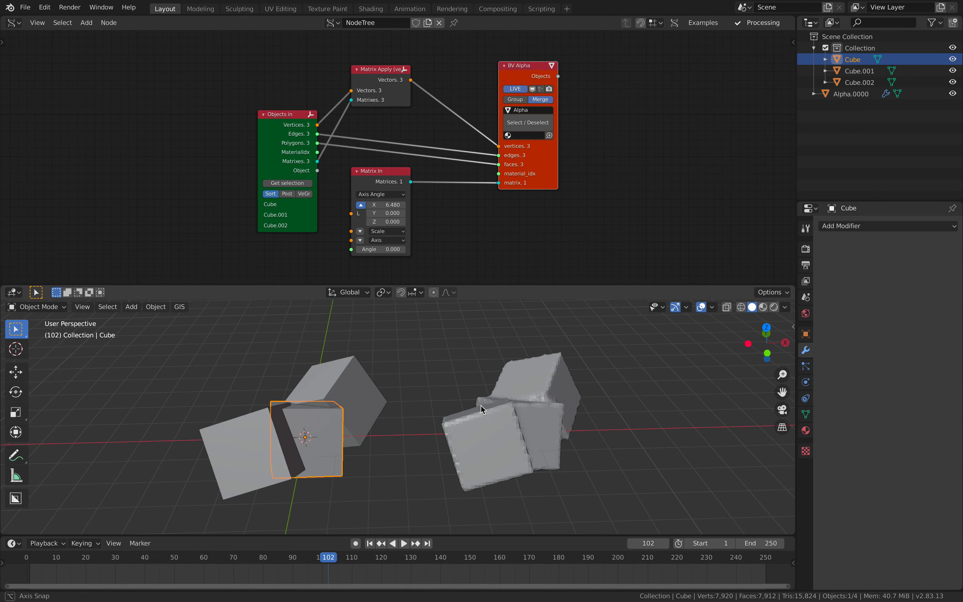
{"action": "left_click", "coordinate": [481, 405]}
{"action": "left_click_drag", "start_coordinate": [333, 405], "coordinate": [344, 415]}
{"action": "middle_click_drag", "start_coordinate": [344, 415], "coordinate": [367, 402]}
{"action": "left_click", "coordinate": [366, 401]}
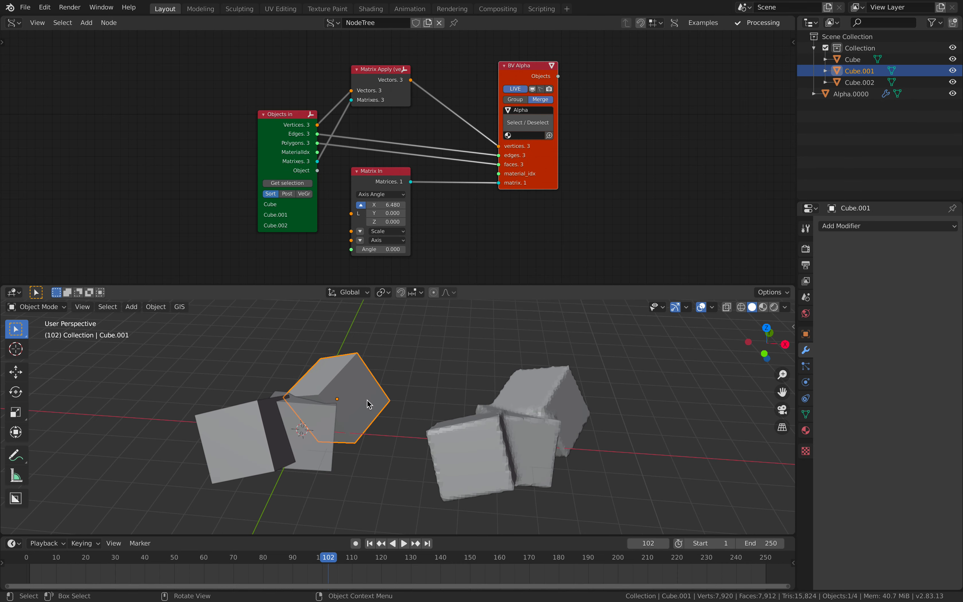
{"action": "key", "text": "space"}
{"action": "key", "text": "r"}
{"action": "left_click", "coordinate": [377, 381]}
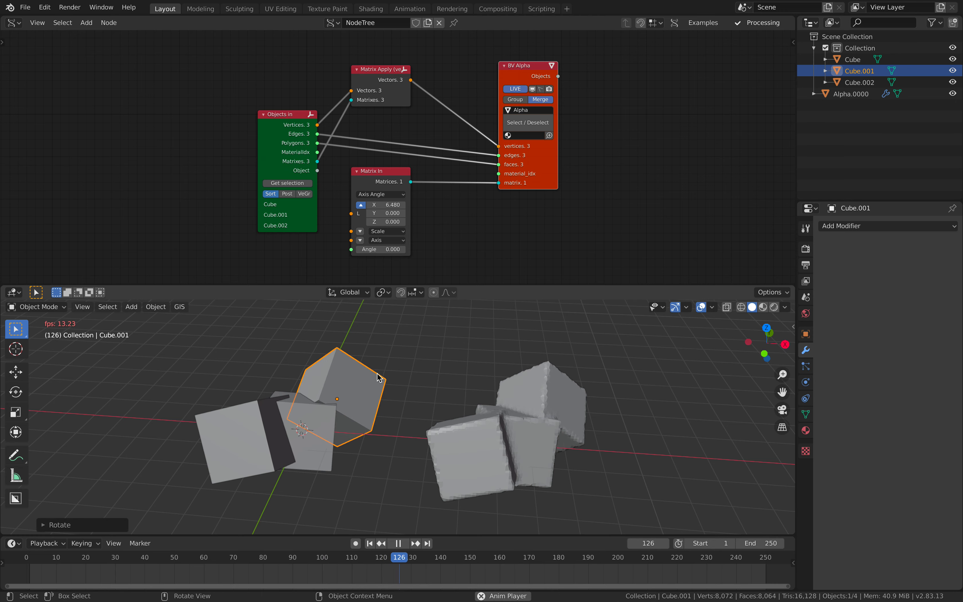
{"action": "key", "text": "r"}
{"action": "key", "text": "r"}
{"action": "left_click", "coordinate": [372, 380]}
Duplicate Cube.001, then rotate, scale down and move the copy onto the original's upper corner, and stop playback.
{"action": "key", "text": "shift+d"}
{"action": "key", "text": "r"}
{"action": "left_click", "coordinate": [414, 369]}
{"action": "key", "text": "s"}
{"action": "left_click", "coordinate": [397, 368]}
{"action": "key", "text": "g"}
{"action": "left_click", "coordinate": [404, 370]}
{"action": "key", "text": "space"}
Select all four source cubes and load them into the Objects in node as its new selection.
{"action": "middle_click_drag", "start_coordinate": [424, 375], "coordinate": [375, 376]}
{"action": "left_click", "coordinate": [349, 403], "text": "shift"}
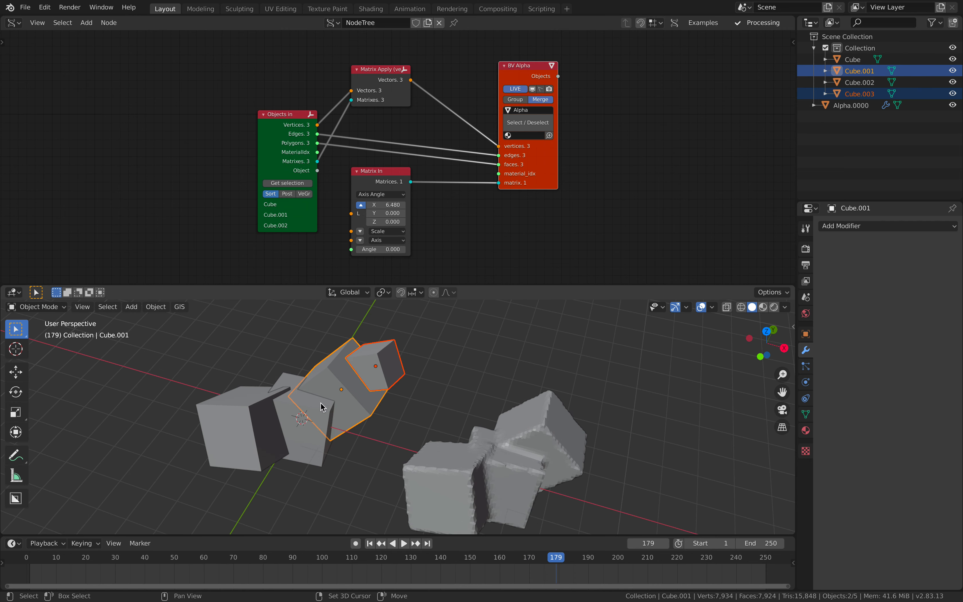
{"action": "left_click", "coordinate": [303, 428], "text": "shift"}
{"action": "left_click", "coordinate": [254, 420], "text": "shift"}
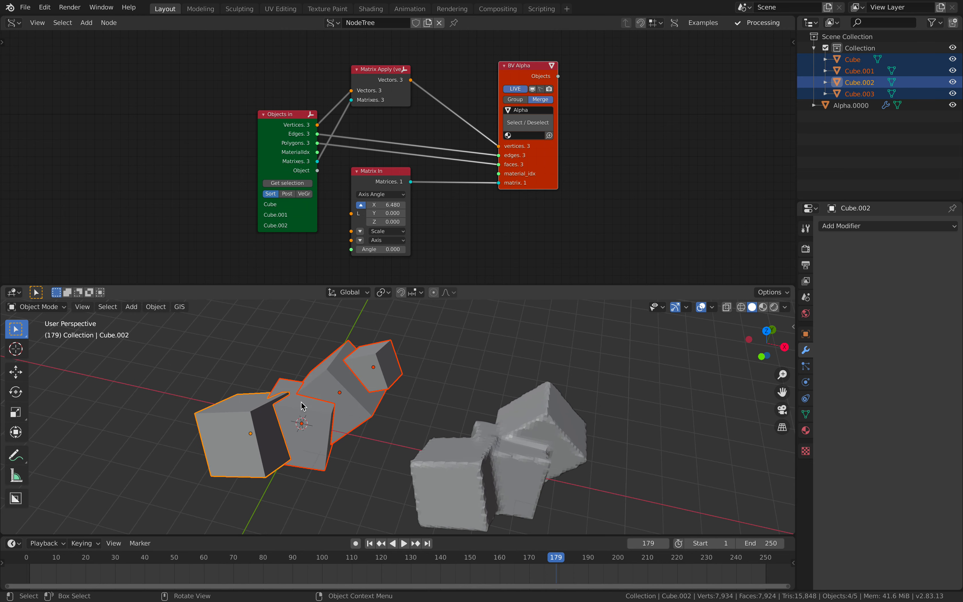
{"action": "left_click", "coordinate": [292, 184]}
Duplicate the remeshed Alpha.0000 object and place the copy beside the original.
{"action": "middle_click_drag", "start_coordinate": [409, 404], "coordinate": [382, 394]}
{"action": "left_click", "coordinate": [425, 376]}
{"action": "left_click", "coordinate": [463, 390]}
{"action": "key", "text": "shift+d"}
{"action": "left_click", "coordinate": [619, 416]}
{"action": "middle_click_drag", "start_coordinate": [345, 369], "coordinate": [350, 376]}
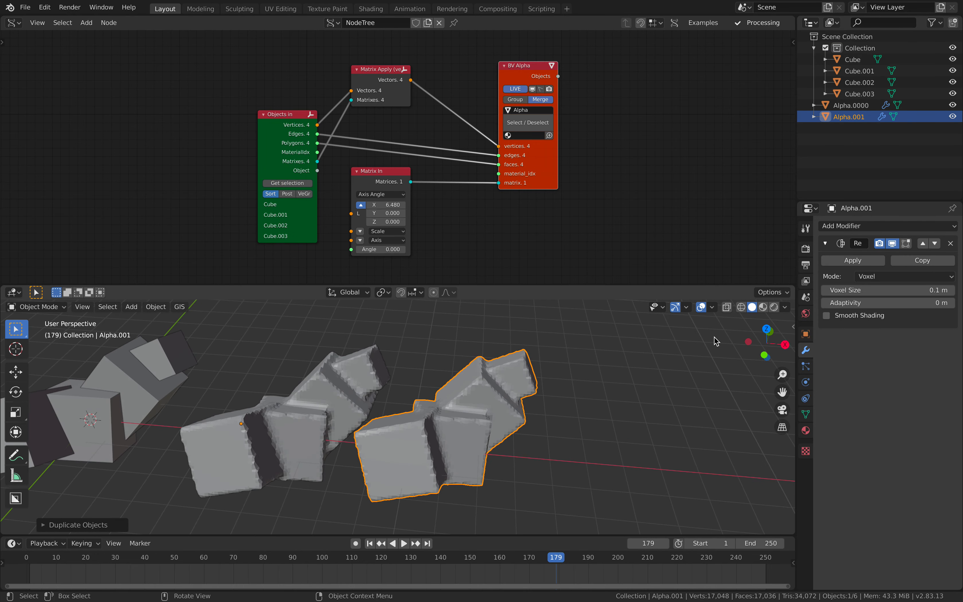
Apply the Remesh modifier on the duplicate and sculpt its surface with the Draw brush in Sculpt Mode.
{"action": "left_click", "coordinate": [852, 260]}
{"action": "left_click", "coordinate": [13, 24]}
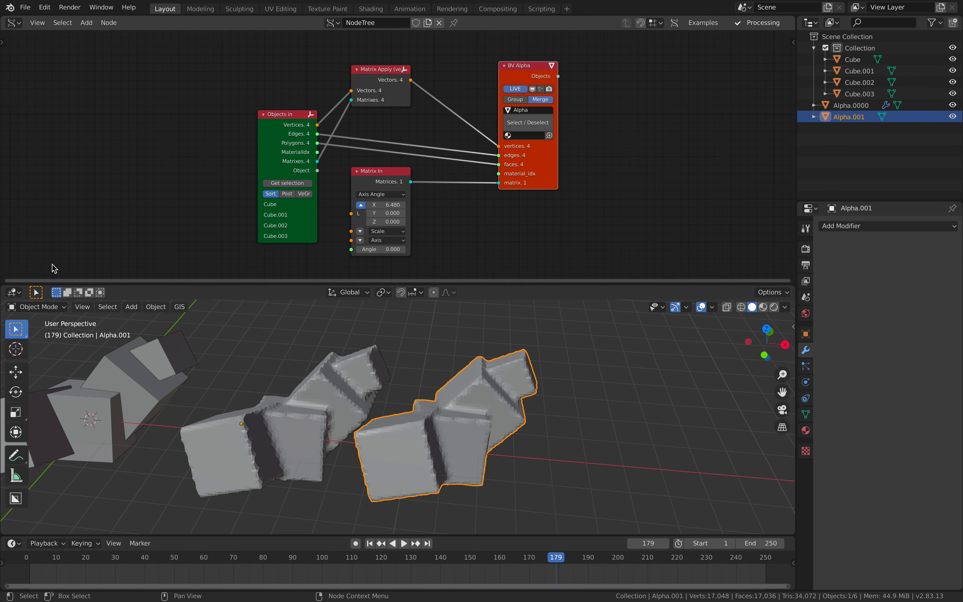
{"action": "left_click", "coordinate": [27, 309]}
{"action": "left_click", "coordinate": [45, 349]}
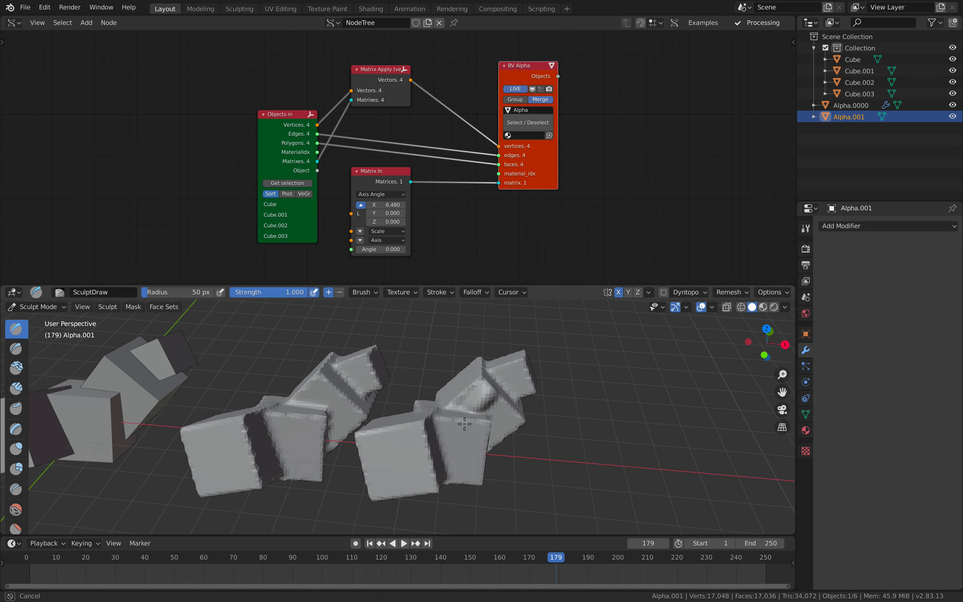
{"action": "middle_click_drag", "start_coordinate": [529, 401], "coordinate": [470, 363]}
{"action": "mouse_move", "coordinate": [375, 389]}
{"action": "middle_mouse_down"}
{"action": "mouse_move", "coordinate": [439, 378]}
{"action": "mouse_move", "coordinate": [483, 429]}
{"action": "middle_mouse_up"}
Return to Object Mode and delete the sculpted duplicate.
{"action": "left_click", "coordinate": [38, 307]}
{"action": "left_click", "coordinate": [28, 316]}
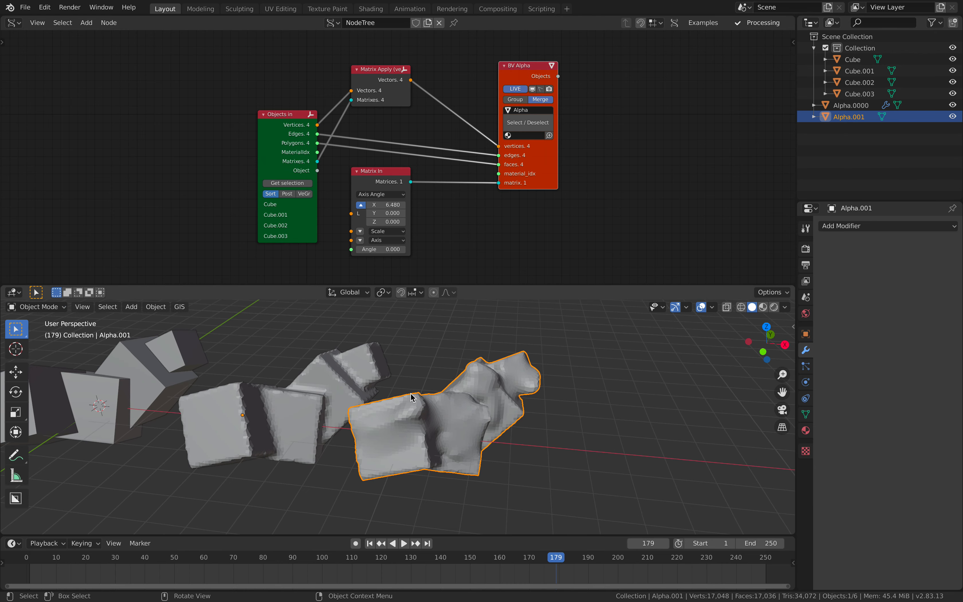
{"action": "key", "text": "Delete"}
{"action": "middle_click_drag", "start_coordinate": [415, 378], "coordinate": [478, 350]}
{"action": "middle_click_drag", "start_coordinate": [288, 114], "coordinate": [263, 122]}
{"action": "left_click_drag", "start_coordinate": [146, 57], "coordinate": [614, 495]}
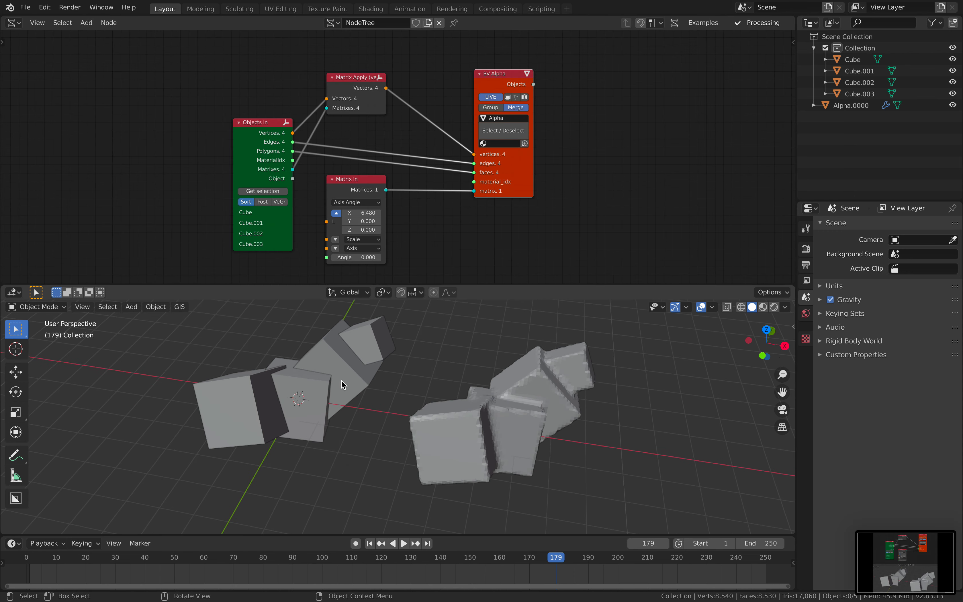
{"action": "left_click", "coordinate": [318, 385]}
{"action": "left_click", "coordinate": [350, 367]}
{"action": "left_click", "coordinate": [350, 367]}
{"action": "left_click", "coordinate": [303, 378]}
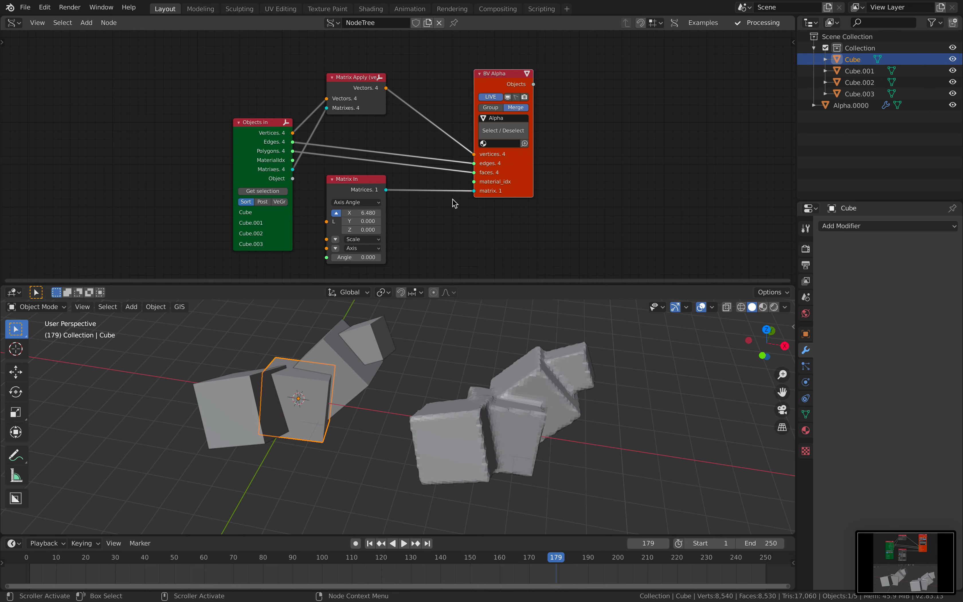
Spread the Objects in, Matrix Apply (verts) and Matrix In nodes farther from the viewer.
{"action": "left_click_drag", "start_coordinate": [275, 137], "coordinate": [251, 133]}
{"action": "left_click_drag", "start_coordinate": [344, 88], "coordinate": [342, 85]}
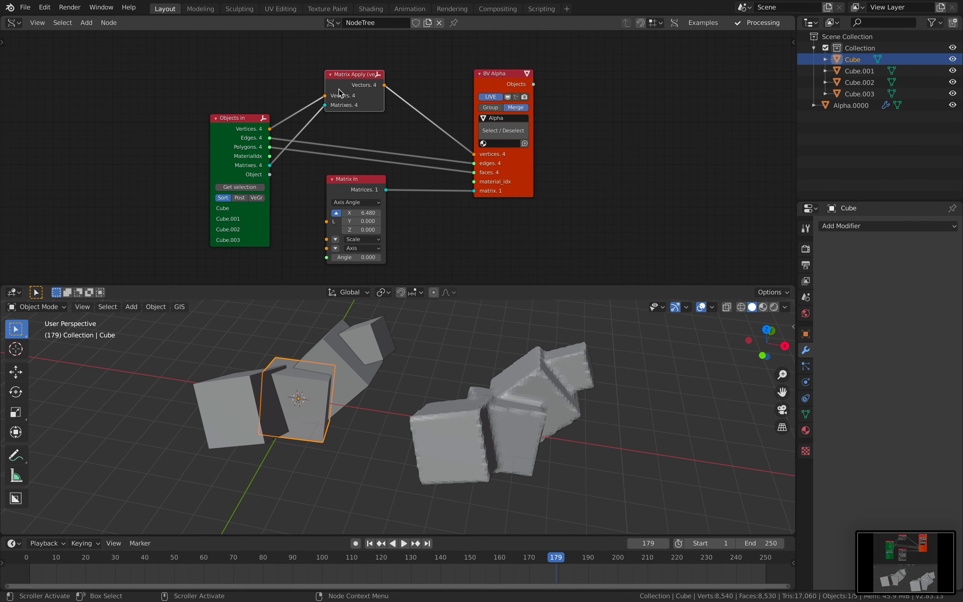
{"action": "left_click_drag", "start_coordinate": [357, 187], "coordinate": [343, 178]}
{"action": "left_click", "coordinate": [467, 423]}
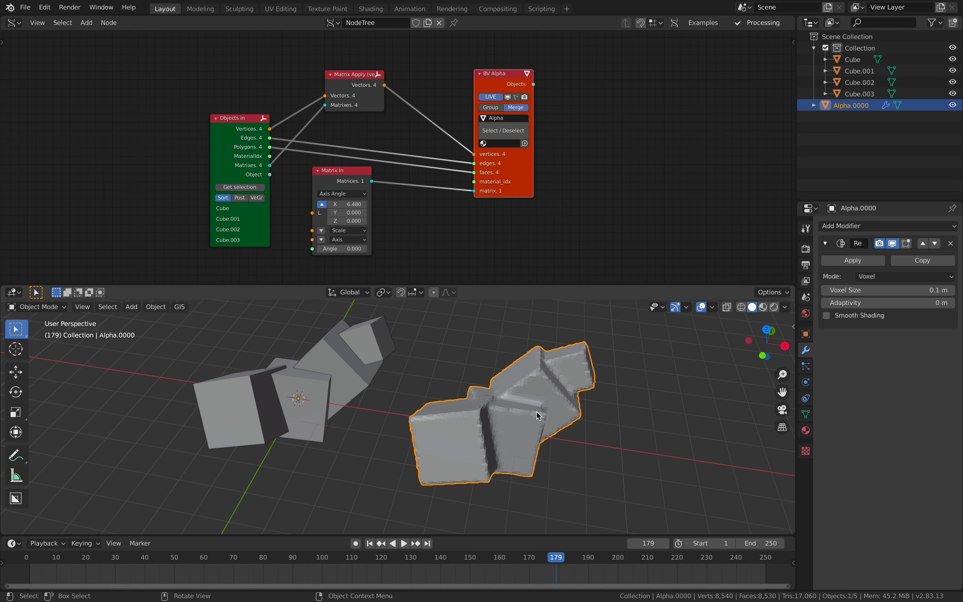
{"action": "key", "text": "s"}
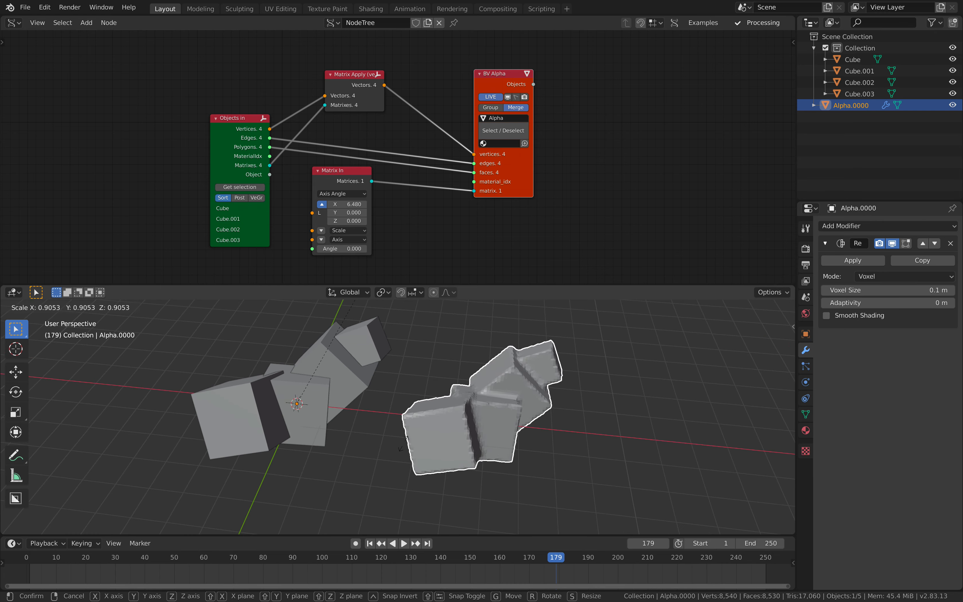
{"action": "key", "text": "Escape"}
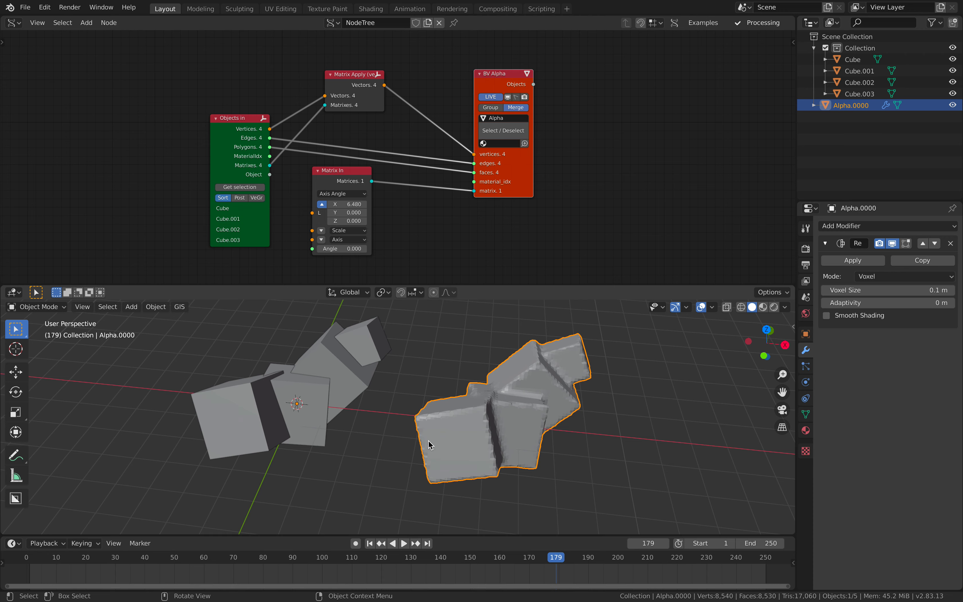
Delete all objects in the scene, including the source cubes and the merged mesh.
{"action": "key", "text": "a"}
{"action": "key", "text": "x"}
{"action": "left_click", "coordinate": [433, 372]}
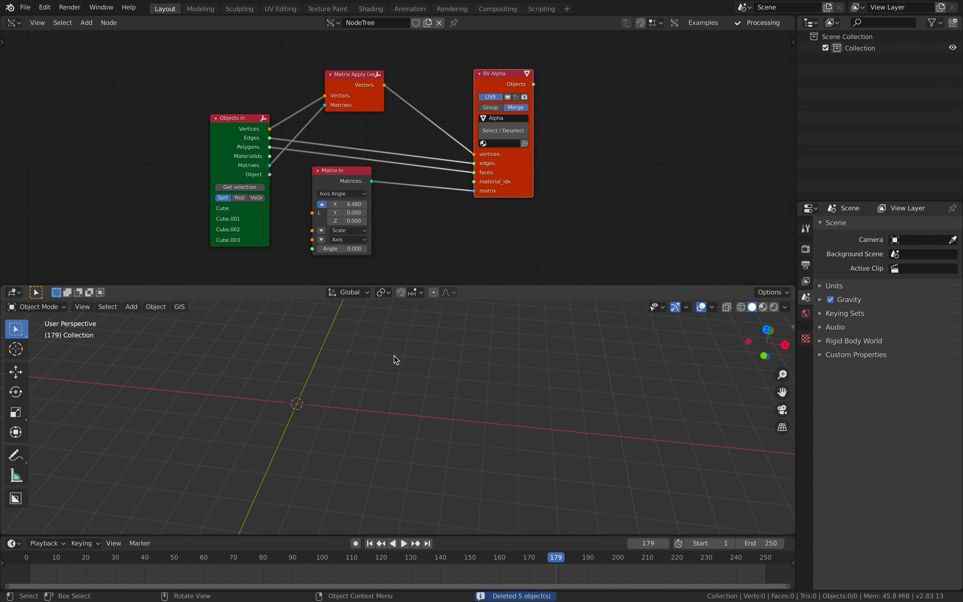
Delete the Matrix Apply (verts) and Matrix In nodes from the node tree.
{"action": "left_click", "coordinate": [345, 80]}
{"action": "key", "text": "x"}
{"action": "left_click", "coordinate": [341, 171]}
{"action": "key", "text": "x"}
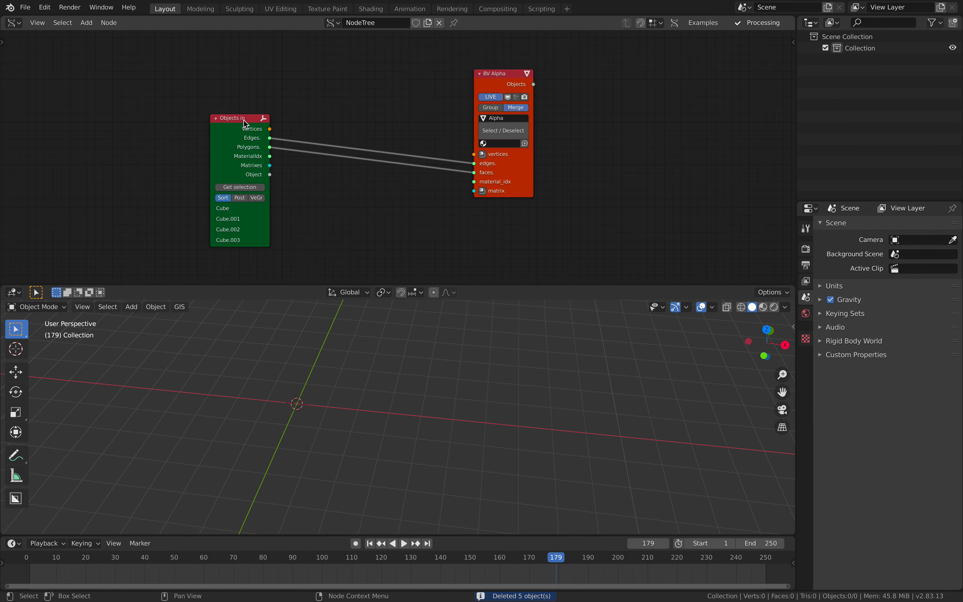
Connect the Objects in vertices directly to the viewer's vertices input and rearrange the two nodes.
{"action": "left_click_drag", "start_coordinate": [244, 122], "coordinate": [362, 120]}
{"action": "left_click_drag", "start_coordinate": [474, 156], "coordinate": [390, 127]}
{"action": "left_click_drag", "start_coordinate": [519, 167], "coordinate": [607, 161]}
Add a Matrix In node to the viewer's matrix input and place it below the links, moving Objects in aside.
{"action": "left_click", "coordinate": [569, 172]}
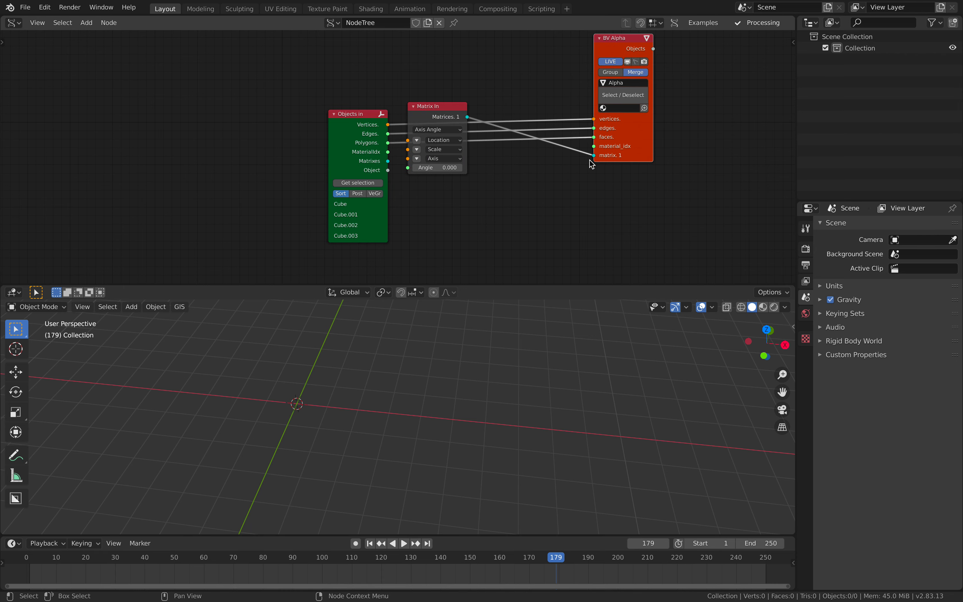
{"action": "left_click_drag", "start_coordinate": [460, 116], "coordinate": [514, 170]}
{"action": "left_click_drag", "start_coordinate": [354, 114], "coordinate": [314, 90]}
Add a Random Vector node with a count of 4 and connect it to the Matrix In location input.
{"action": "key", "text": "alt+space"}
{"action": "type", "text": "random"}
{"action": "key", "text": "Return"}
{"action": "left_click", "coordinate": [379, 170]}
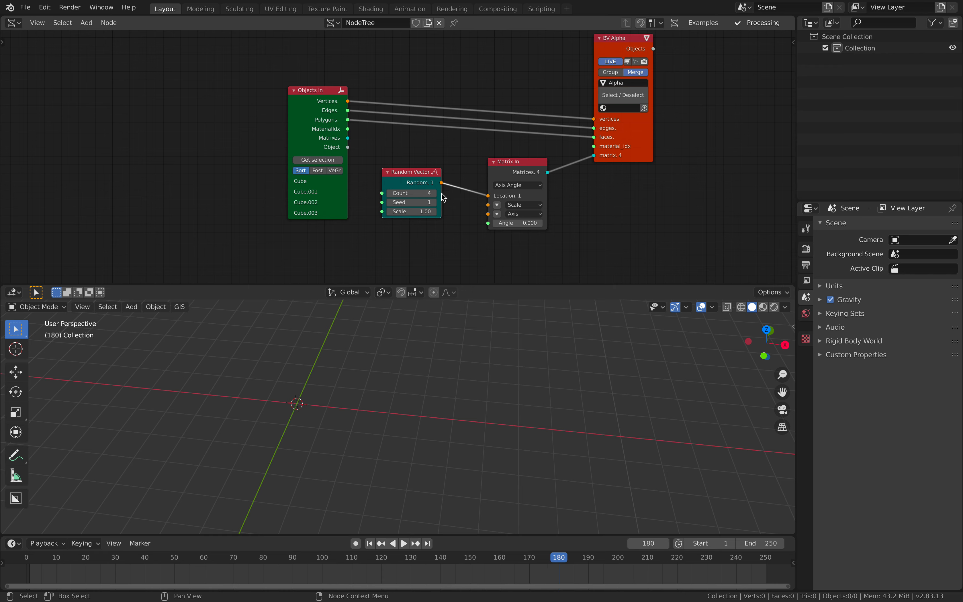
Delete the Objects in node and add a Box node in its place.
{"action": "left_click_drag", "start_coordinate": [307, 119], "coordinate": [318, 95]}
{"action": "left_click_drag", "start_coordinate": [315, 86], "coordinate": [306, 95]}
{"action": "key", "text": "x"}
{"action": "key", "text": "shift+a"}
{"action": "left_click", "coordinate": [313, 94]}
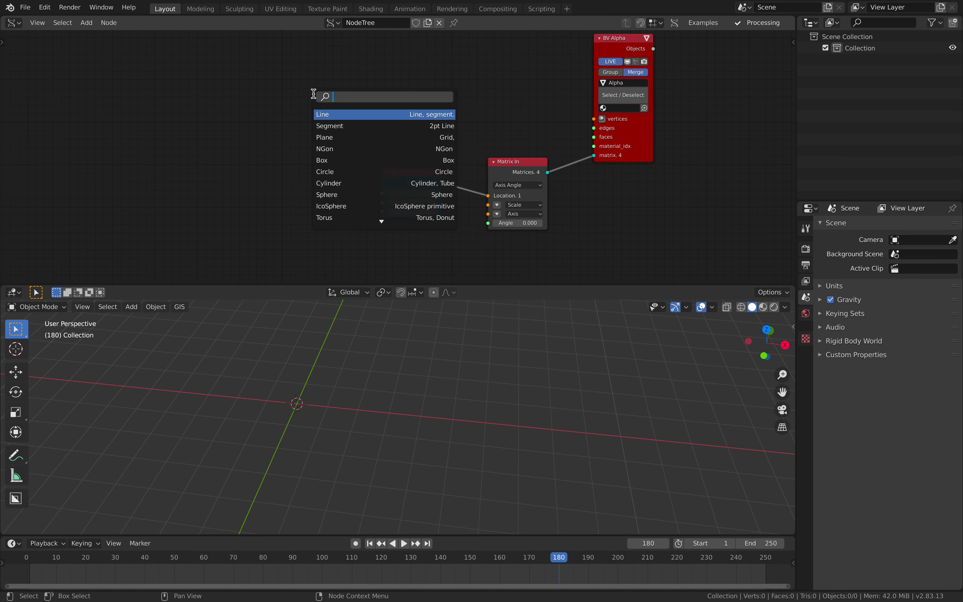
{"action": "type", "text": "box"}
{"action": "key", "text": "Return"}
{"action": "left_click", "coordinate": [326, 91]}
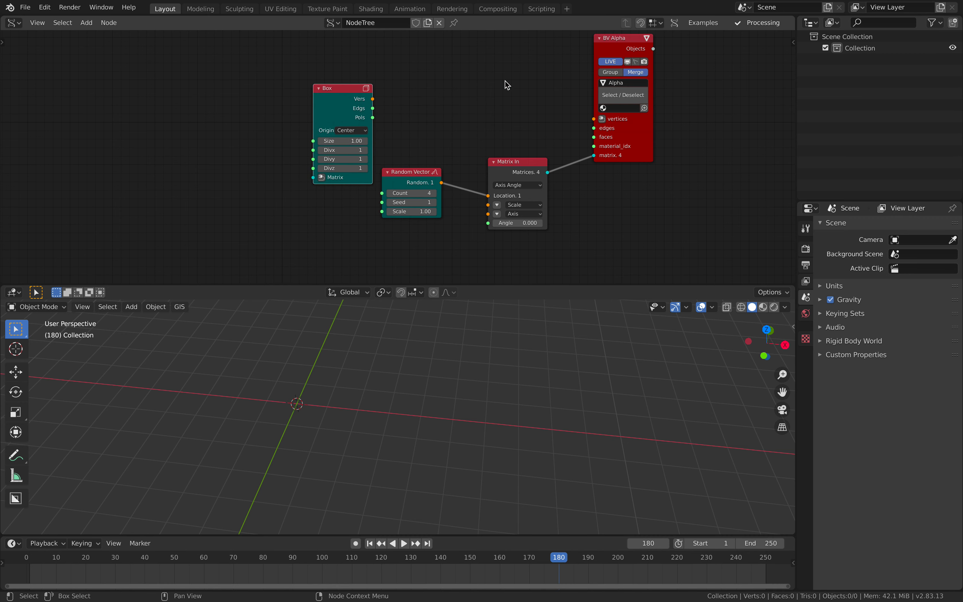
Connect the Box vertices, edges and polygons to the viewer, place Box above Random Vector, and advance one frame.
{"action": "key", "text": "f"}
{"action": "key", "text": "f"}
{"action": "key", "text": "f"}
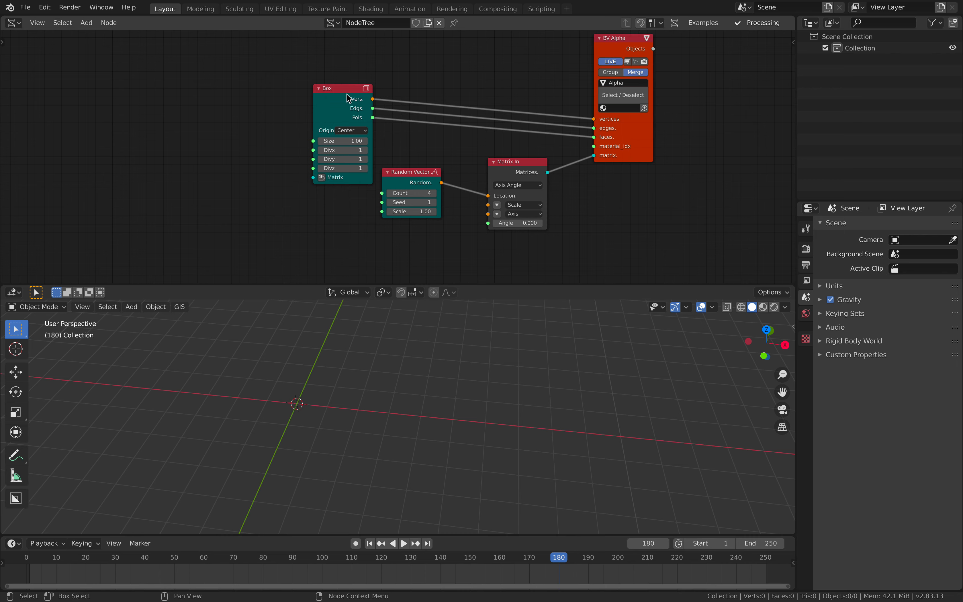
{"action": "left_click_drag", "start_coordinate": [349, 97], "coordinate": [419, 77]}
{"action": "key", "text": "Right"}
{"action": "scroll", "coordinate": [555, 384], "scroll_direction": "up", "scroll_amount": 5}
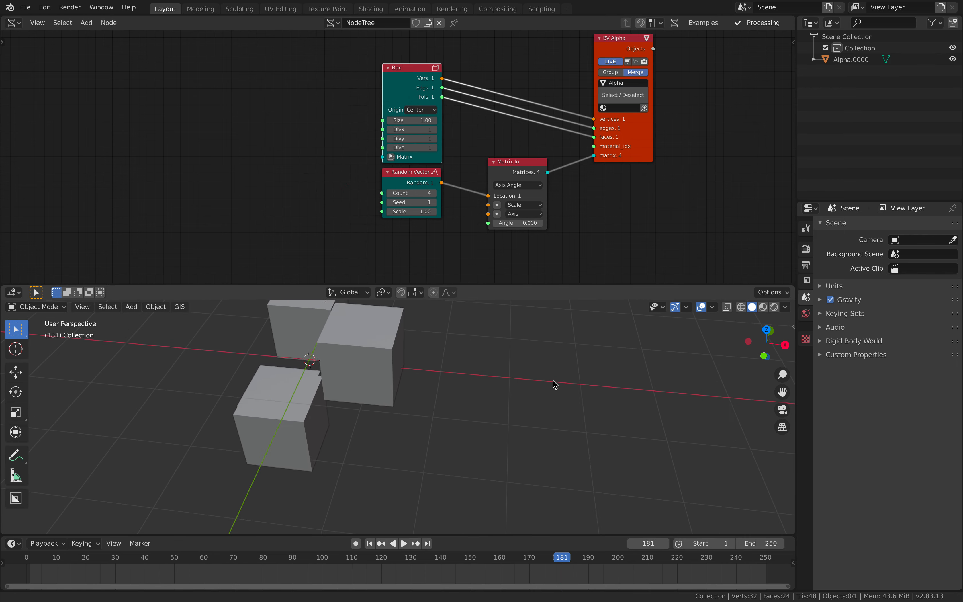
Set the Random Vector scale to 0.64 and add a Remesh modifier to the generated cube mesh.
{"action": "middle_click_drag", "start_coordinate": [446, 374], "coordinate": [483, 374]}
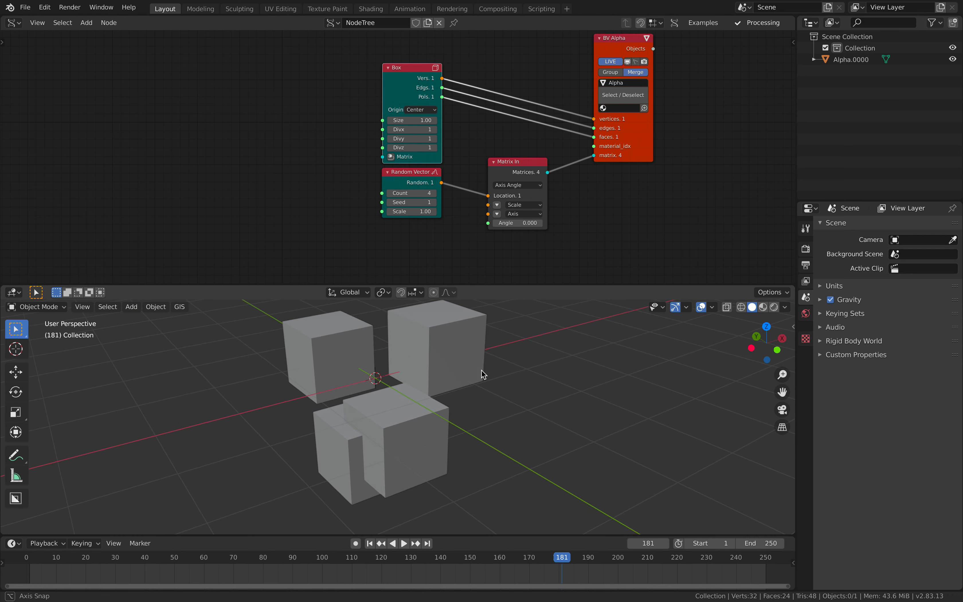
{"action": "left_click_drag", "start_coordinate": [413, 212], "coordinate": [402, 211]}
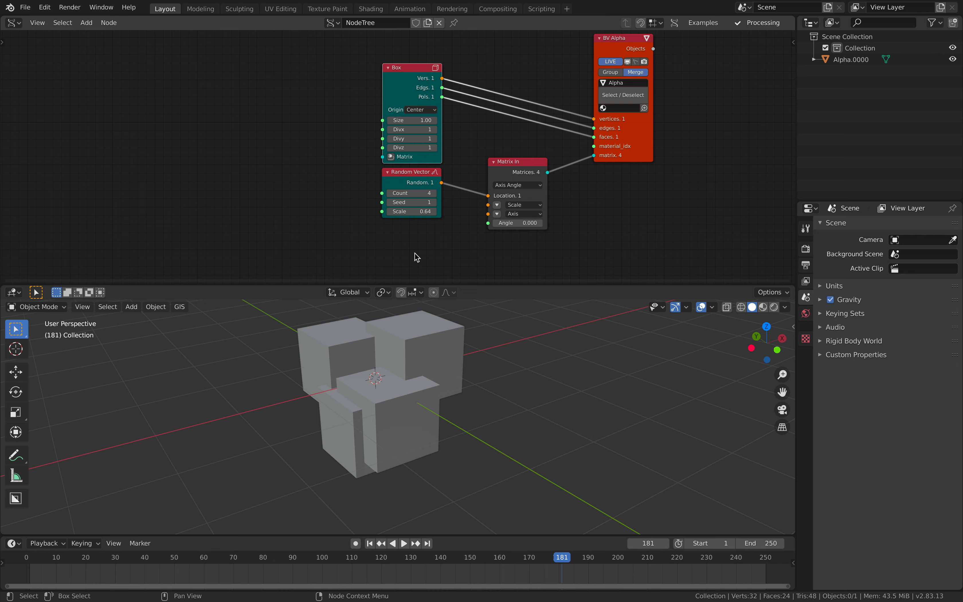
{"action": "left_click", "coordinate": [441, 370]}
{"action": "left_click", "coordinate": [849, 227]}
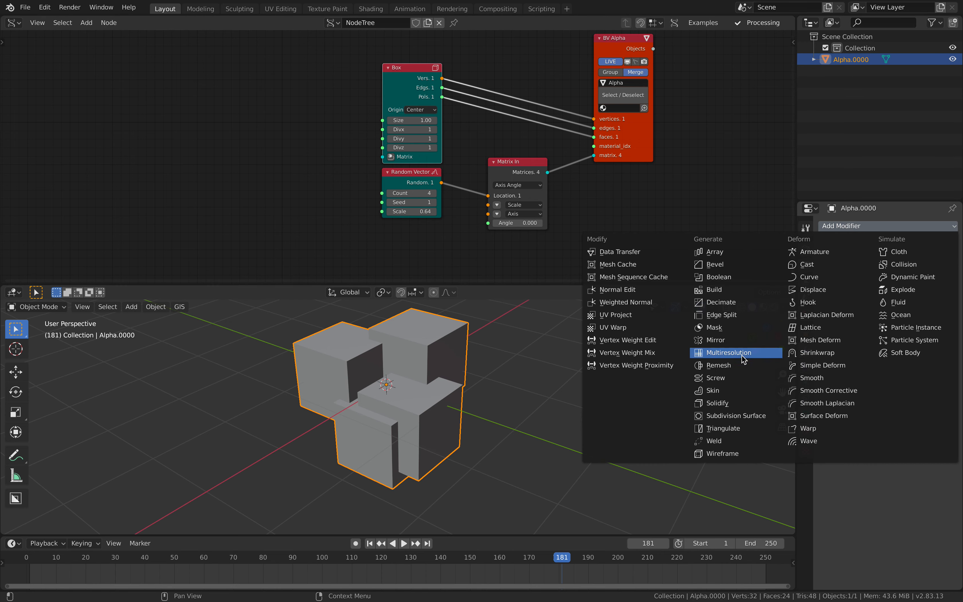
{"action": "left_click", "coordinate": [743, 369]}
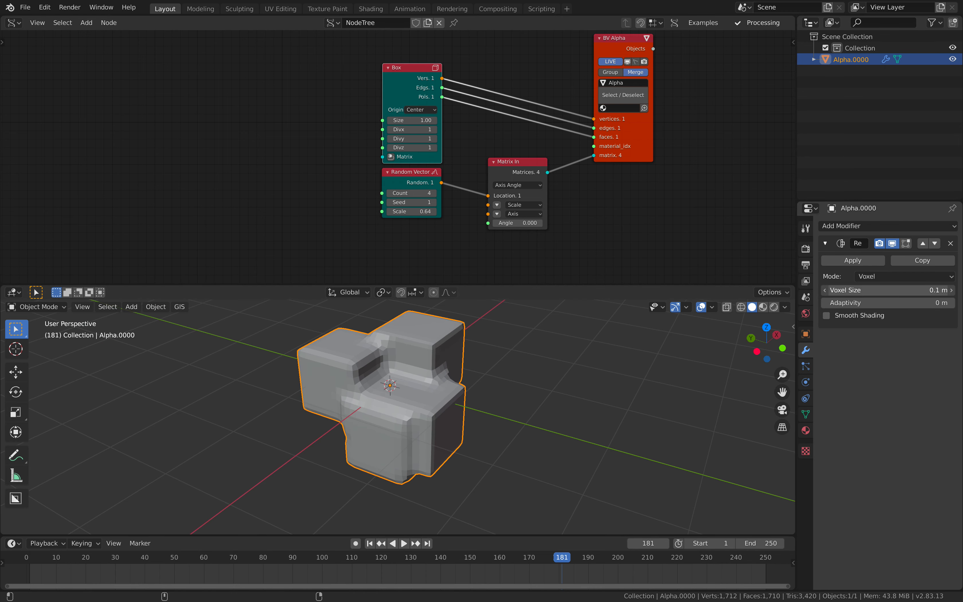
{"action": "left_click", "coordinate": [727, 330]}
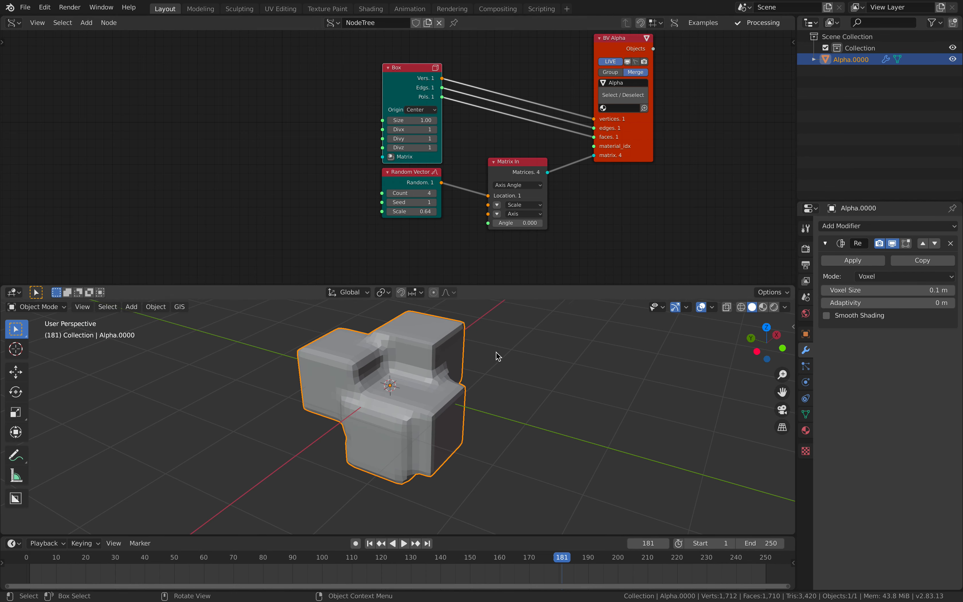
Spread out the Box, Random Vector, Matrix In and viewer nodes, and expand the Matrix In scale values.
{"action": "middle_click_drag", "start_coordinate": [496, 354], "coordinate": [462, 354]}
{"action": "left_click_drag", "start_coordinate": [433, 181], "coordinate": [430, 187]}
{"action": "left_click_drag", "start_coordinate": [410, 80], "coordinate": [381, 69]}
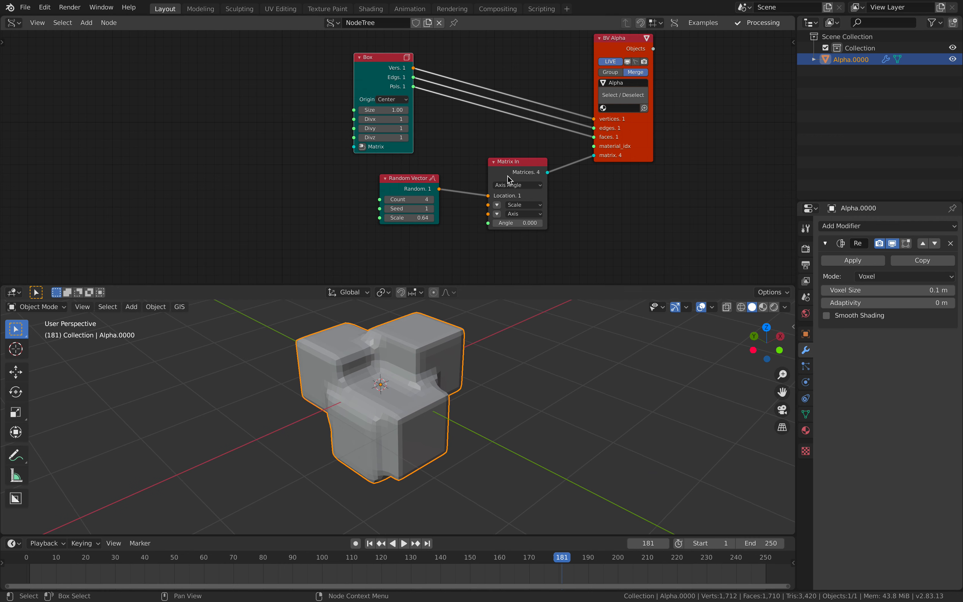
{"action": "left_click_drag", "start_coordinate": [507, 169], "coordinate": [513, 161]}
{"action": "left_click_drag", "start_coordinate": [423, 181], "coordinate": [447, 172]}
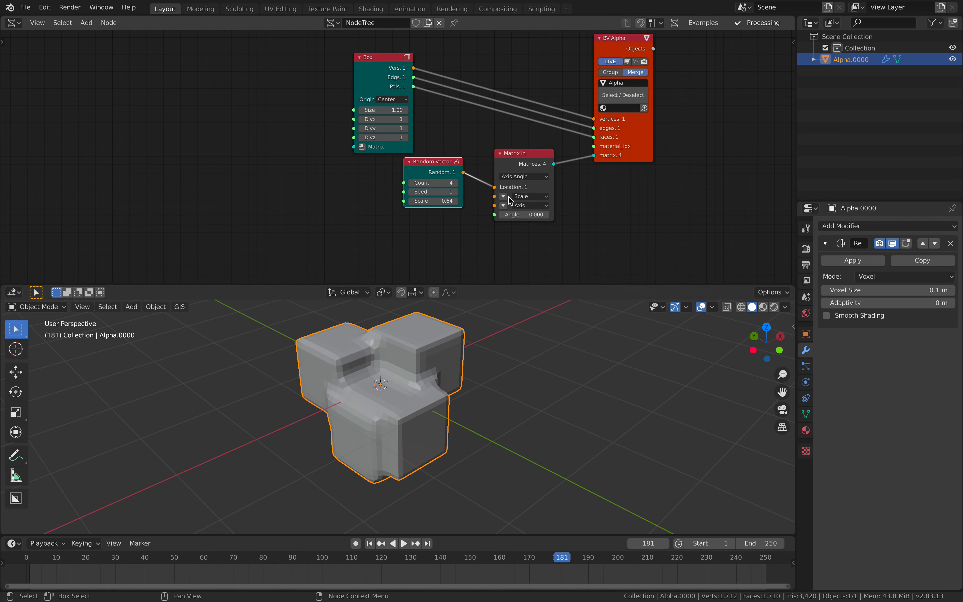
{"action": "left_click_drag", "start_coordinate": [638, 151], "coordinate": [665, 148]}
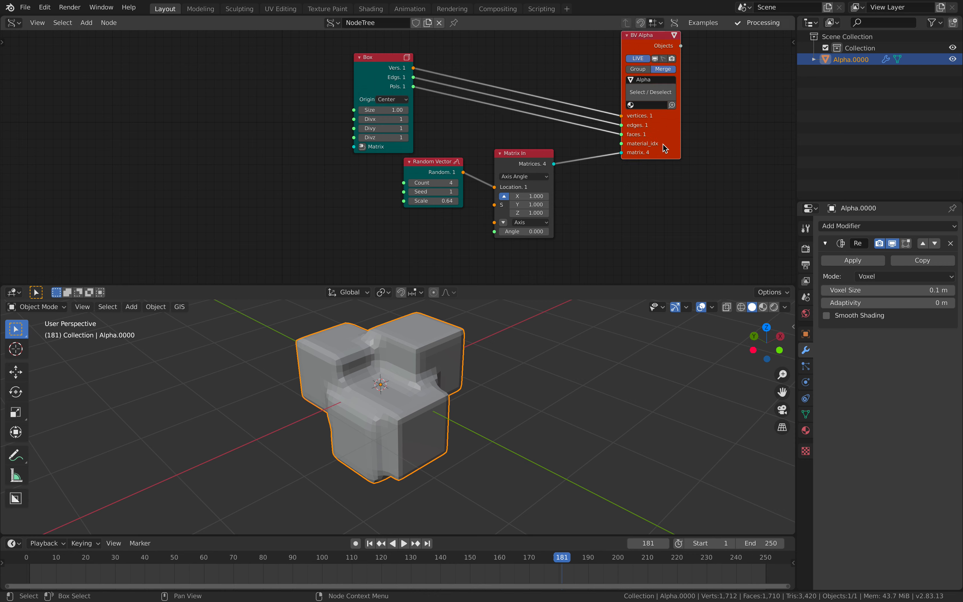
Raise the Random Vector count to 7.
{"action": "left_click", "coordinate": [456, 183]}
{"action": "left_click", "coordinate": [456, 183]}
{"action": "left_click", "coordinate": [456, 183]}
{"action": "middle_click_drag", "start_coordinate": [449, 375], "coordinate": [458, 356]}
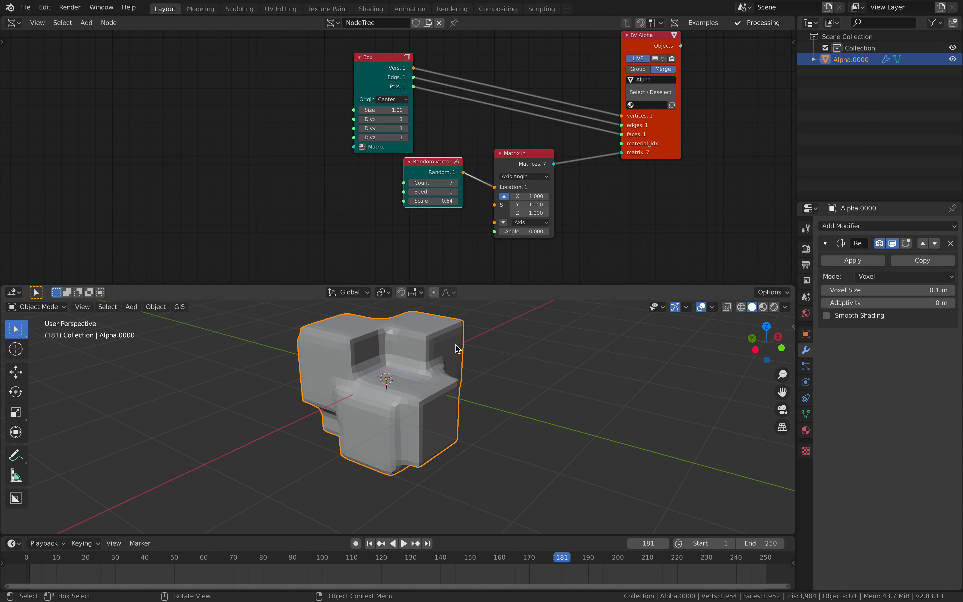
Move Random Vector away from Matrix In, connect its output to the axis input too, and set the angle to 45.54.
{"action": "left_click_drag", "start_coordinate": [433, 169], "coordinate": [371, 169]}
{"action": "left_click_drag", "start_coordinate": [498, 222], "coordinate": [875, 231]}
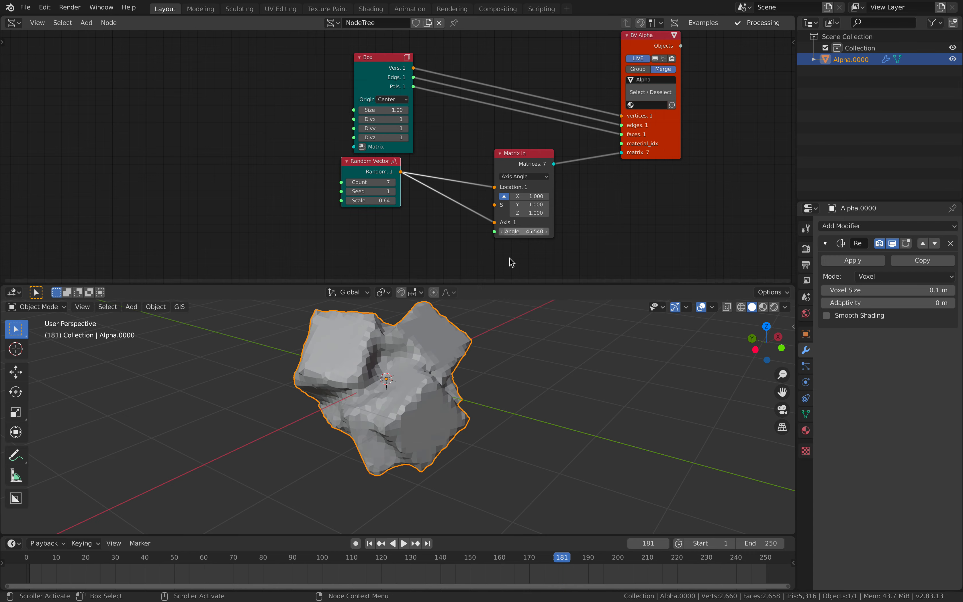
{"action": "middle_click_drag", "start_coordinate": [517, 350], "coordinate": [551, 381]}
Set the Remesh modifier's voxel size to 0.05 m.
{"action": "left_click_drag", "start_coordinate": [914, 292], "coordinate": [894, 291]}
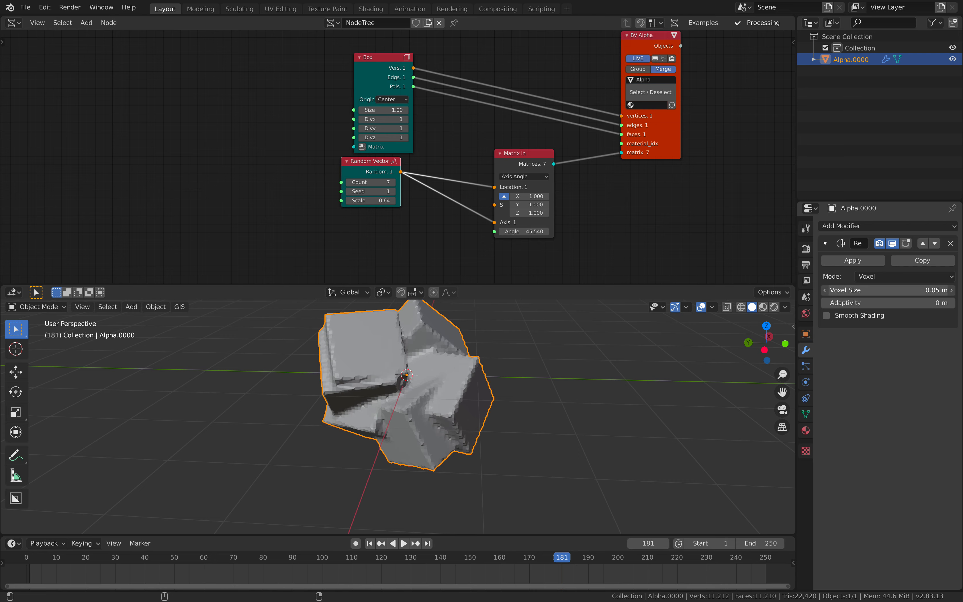
{"action": "middle_click_drag", "start_coordinate": [657, 350], "coordinate": [617, 357]}
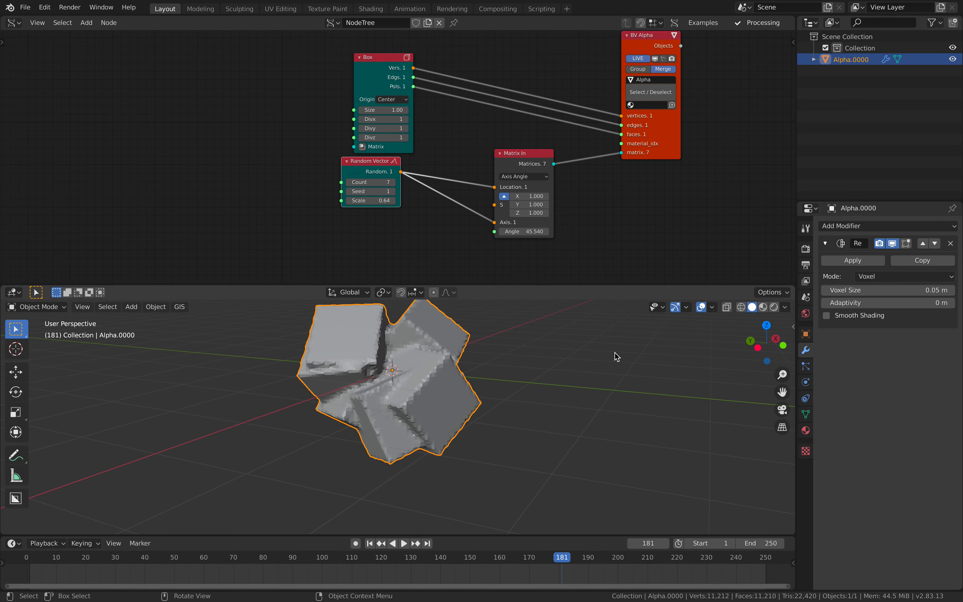
{"action": "middle_click_drag", "start_coordinate": [474, 391], "coordinate": [439, 383]}
Move the Box node aside, then set the box size to 1.77 and the Random Vector scale to 1.54.
{"action": "left_click_drag", "start_coordinate": [377, 72], "coordinate": [347, 63]}
{"action": "left_click_drag", "start_coordinate": [354, 101], "coordinate": [372, 101]}
{"action": "left_click_drag", "start_coordinate": [370, 200], "coordinate": [378, 200]}
{"action": "middle_click_drag", "start_coordinate": [419, 376], "coordinate": [521, 371]}
{"action": "left_click_drag", "start_coordinate": [374, 200], "coordinate": [381, 201]}
{"action": "mouse_move", "coordinate": [510, 390]}
{"action": "middle_mouse_down"}
{"action": "mouse_move", "coordinate": [477, 372]}
{"action": "mouse_move", "coordinate": [498, 380]}
{"action": "middle_mouse_up"}
Move Matrix In and Random Vector farther apart and set the Random Vector count to 10.
{"action": "left_click_drag", "start_coordinate": [525, 197], "coordinate": [535, 190]}
{"action": "left_click_drag", "start_coordinate": [359, 178], "coordinate": [313, 179]}
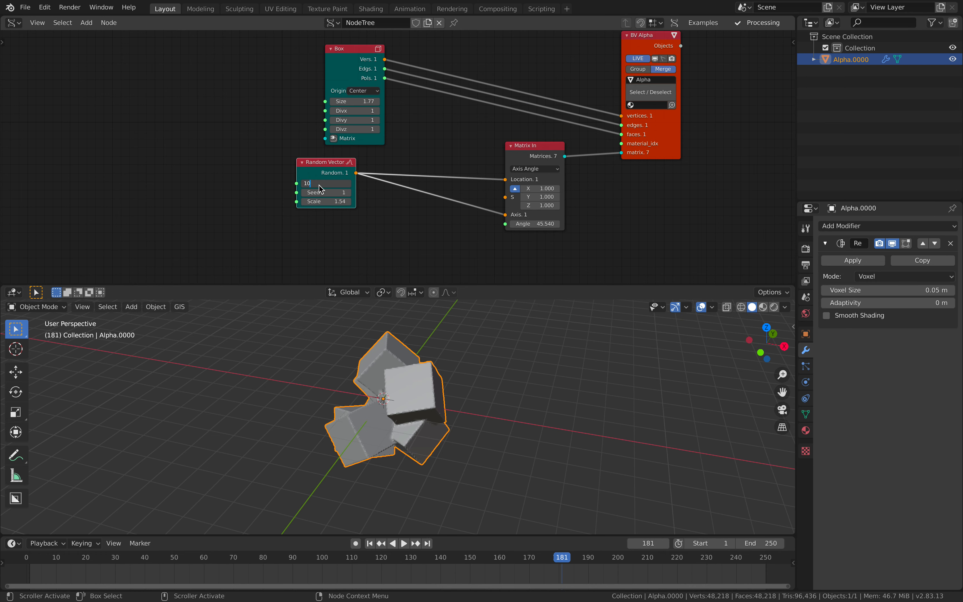
{"action": "key", "text": "Return"}
{"action": "scroll", "coordinate": [376, 241], "scroll_direction": "down", "scroll_amount": 2}
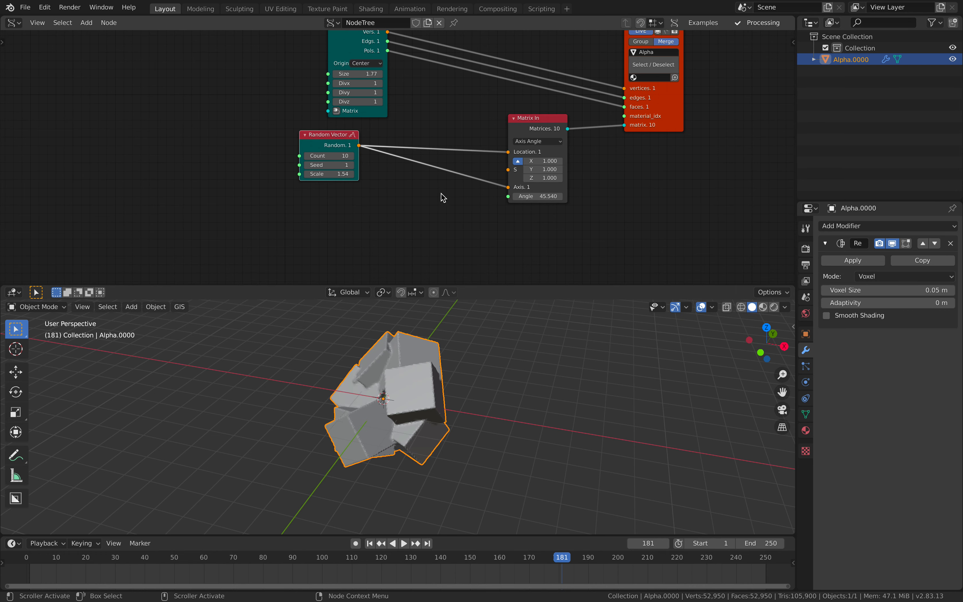
{"action": "key", "text": "alt+space"}
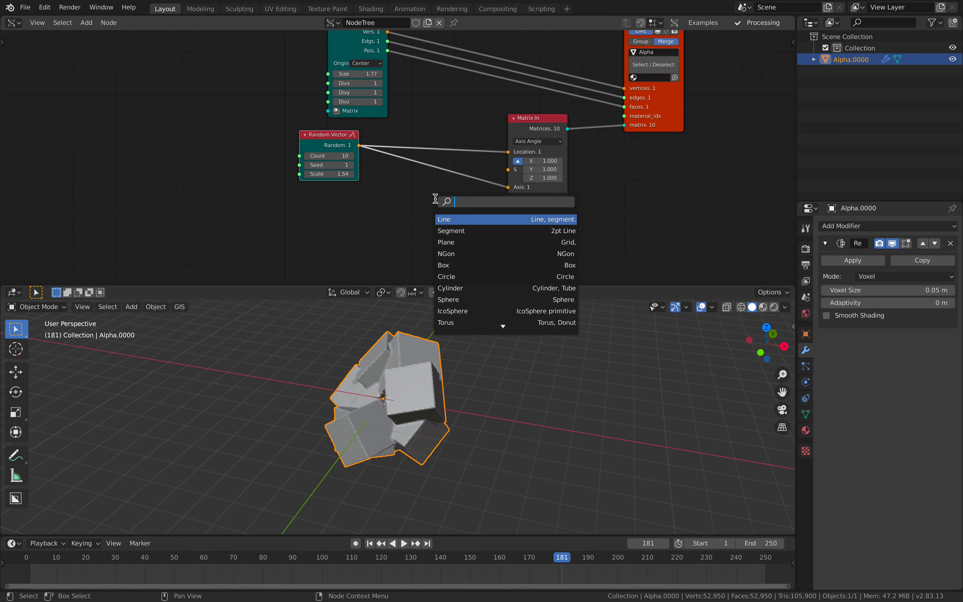
{"action": "left_click", "coordinate": [414, 398]}
{"action": "mouse_move", "coordinate": [416, 398]}
{"action": "middle_mouse_down"}
{"action": "mouse_move", "coordinate": [480, 393]}
{"action": "mouse_move", "coordinate": [414, 392]}
{"action": "middle_mouse_up"}
Add a Vector in node feeding the Matrix In scale input, with X 1.98, Y 1.5 and Z 1.02.
{"action": "key", "text": "alt+space"}
{"action": "type", "text": "vector in"}
{"action": "key", "text": "Return"}
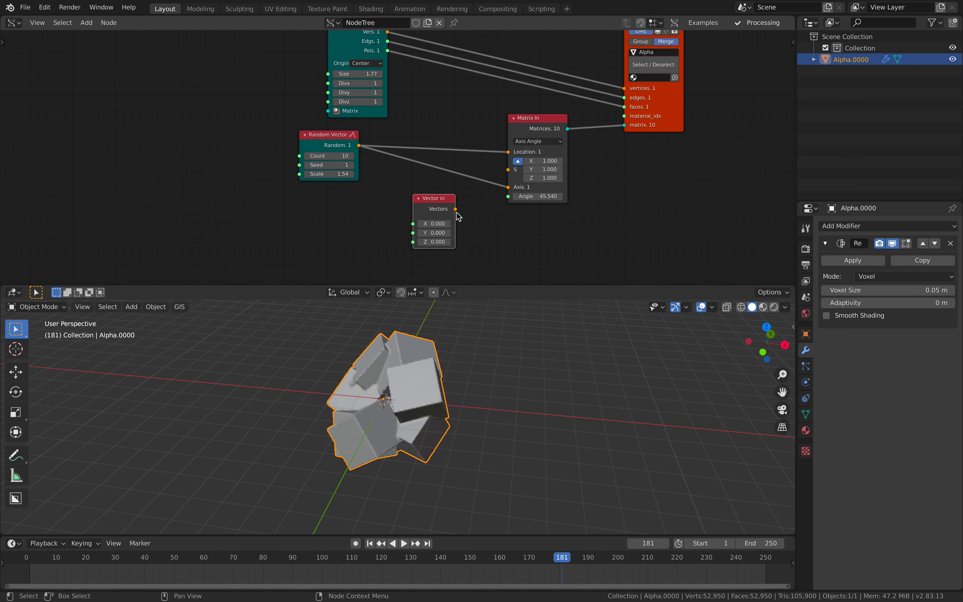
{"action": "left_click_drag", "start_coordinate": [512, 172], "coordinate": [512, 171]}
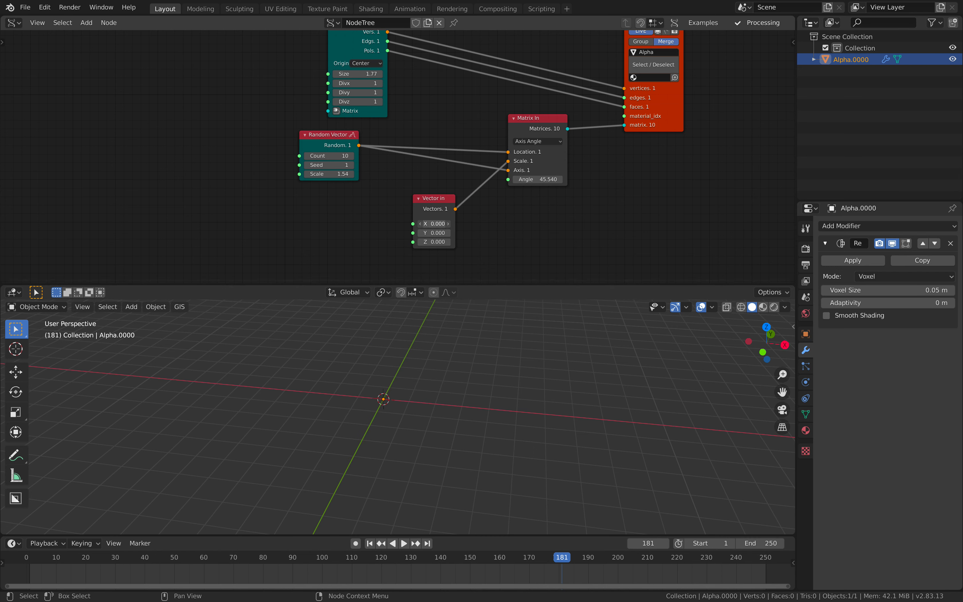
{"action": "left_click_drag", "start_coordinate": [434, 232], "coordinate": [462, 241]}
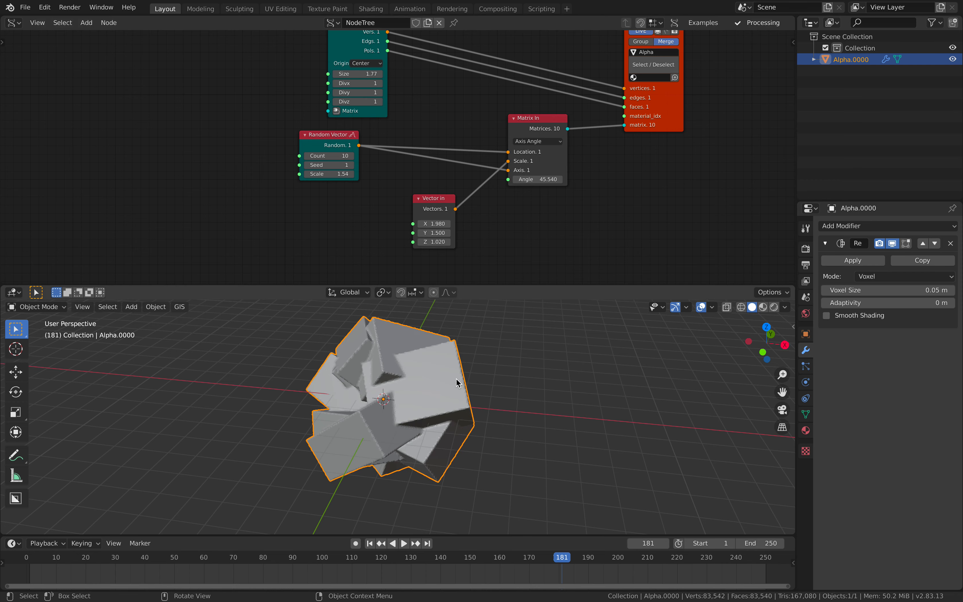
{"action": "middle_click_drag", "start_coordinate": [458, 384], "coordinate": [312, 238]}
Add a Random Num Gen node below the Random Vector node.
{"action": "key", "text": "shift+a"}
{"action": "left_click", "coordinate": [239, 188]}
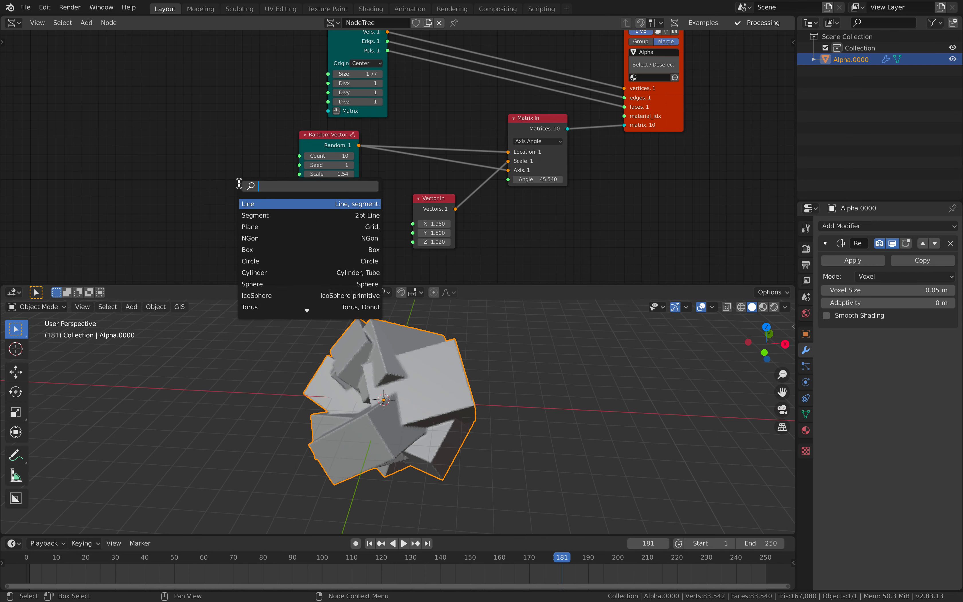
{"action": "type", "text": "random num"}
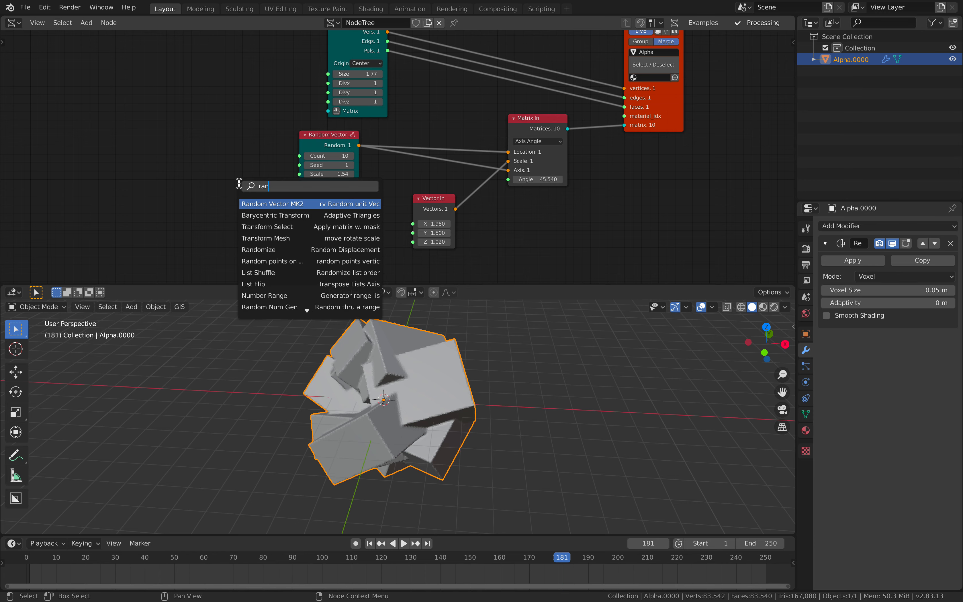
{"action": "key", "text": "Return"}
{"action": "left_click", "coordinate": [276, 200]}
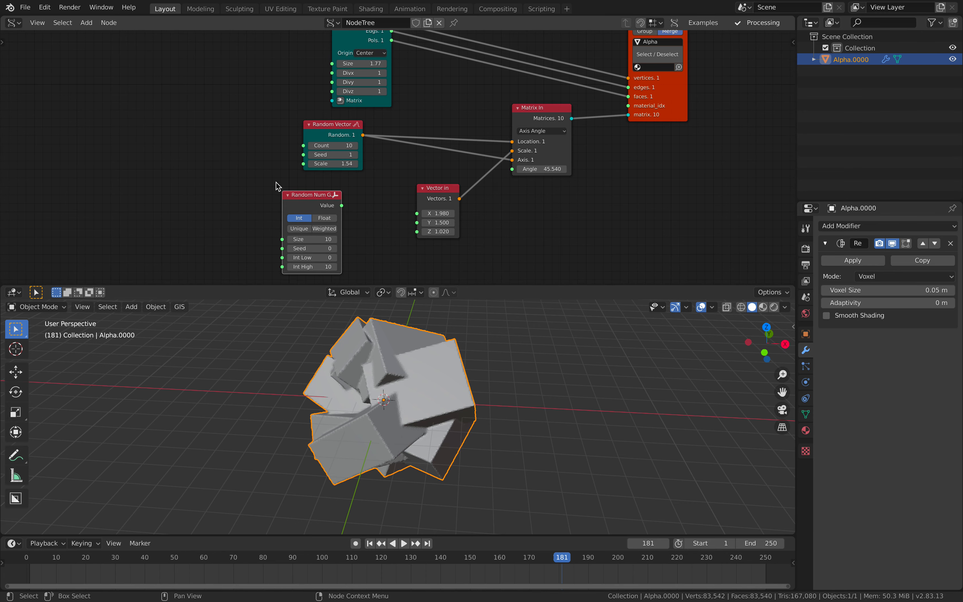
Set Random Num Gen to a size of 1 and Float mode with a low limit of 0.42.
{"action": "double_click", "coordinate": [323, 240]}
{"action": "type", "text": "1"}
{"action": "key", "text": "Return"}
{"action": "left_click", "coordinate": [333, 219]}
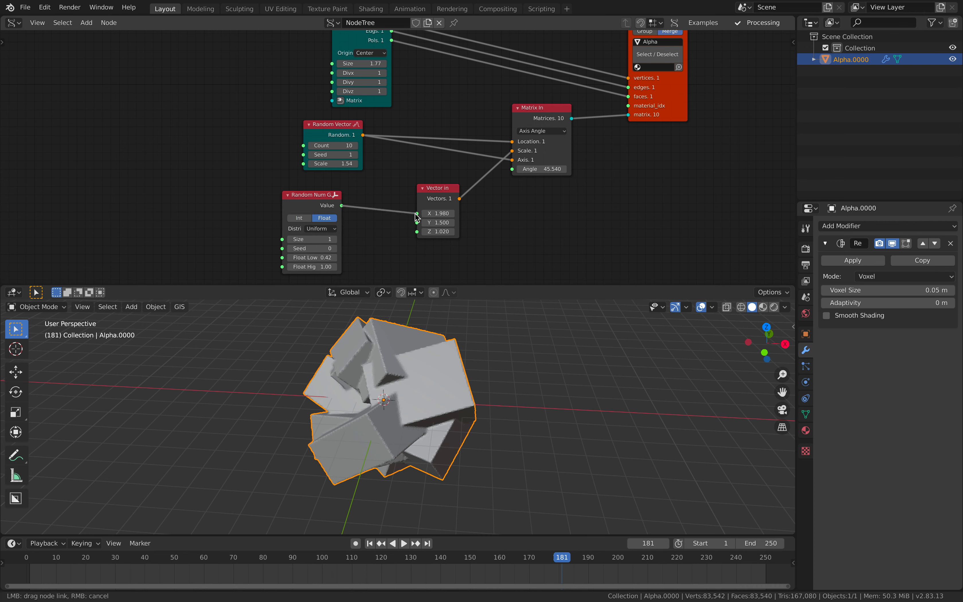
Connect the Random Num Gen value to the X, Y and Z inputs of Vector in.
{"action": "left_click_drag", "start_coordinate": [415, 216], "coordinate": [416, 214]}
{"action": "left_click_drag", "start_coordinate": [358, 211], "coordinate": [343, 206]}
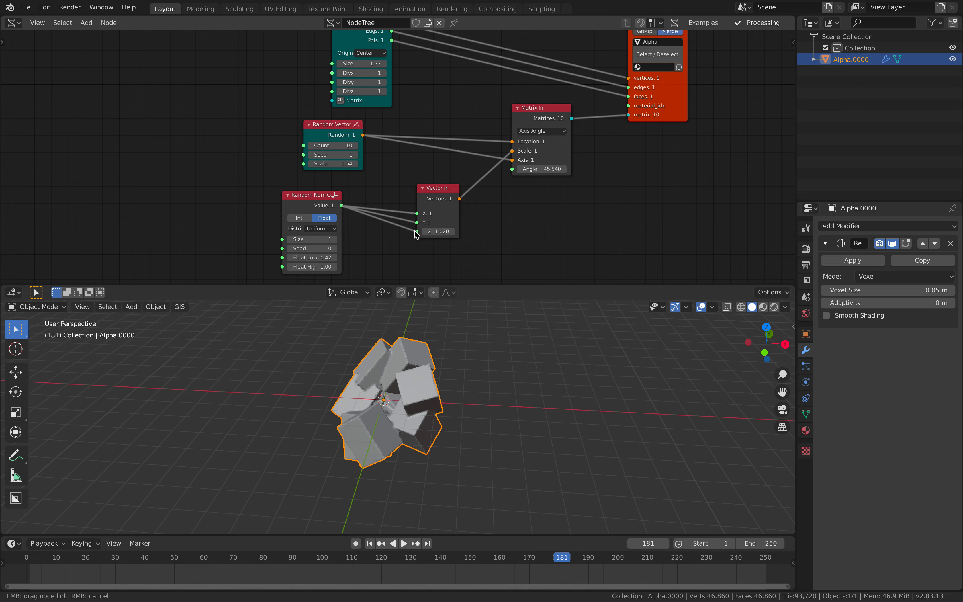
{"action": "left_click_drag", "start_coordinate": [415, 232], "coordinate": [416, 231]}
Add an A Number node beside the random nodes and set it to the integer 10.
{"action": "key", "text": "shift+a"}
{"action": "left_click", "coordinate": [240, 173]}
{"action": "type", "text": "a n"}
{"action": "key", "text": "Return"}
{"action": "left_click", "coordinate": [183, 172]}
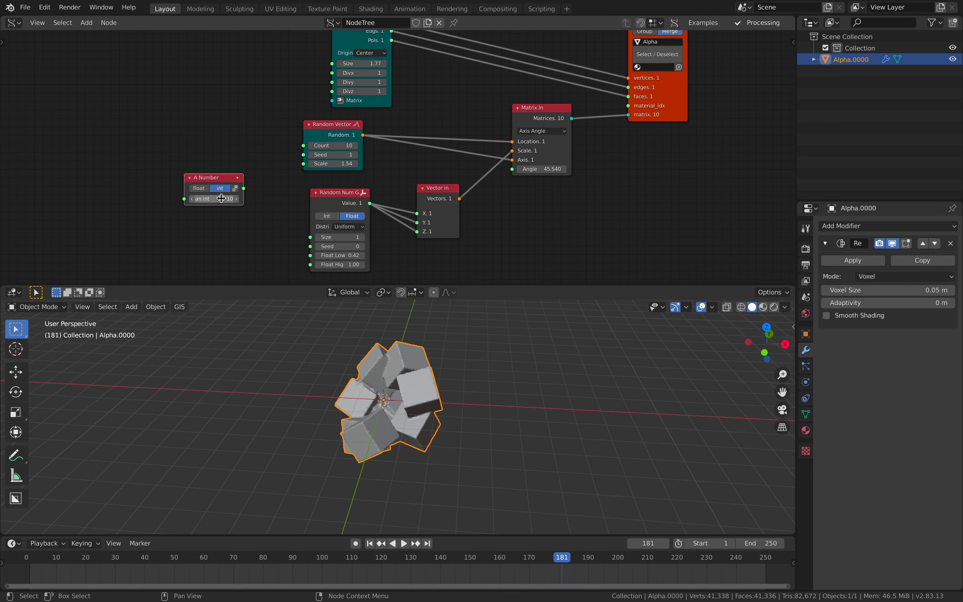
Connect A Number to the Random Vector count and the Random Num Gen size.
{"action": "scroll", "coordinate": [222, 198], "scroll_direction": "up", "scroll_amount": 2}
{"action": "middle_click_drag", "start_coordinate": [230, 167], "coordinate": [239, 147]}
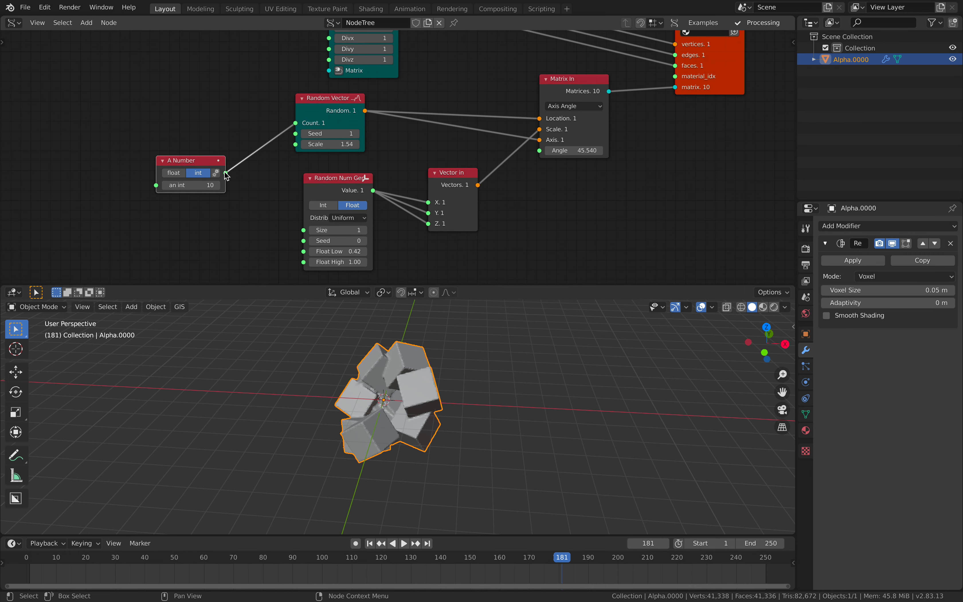
{"action": "left_click_drag", "start_coordinate": [304, 230], "coordinate": [305, 230]}
{"action": "middle_click_drag", "start_coordinate": [433, 350], "coordinate": [515, 382]}
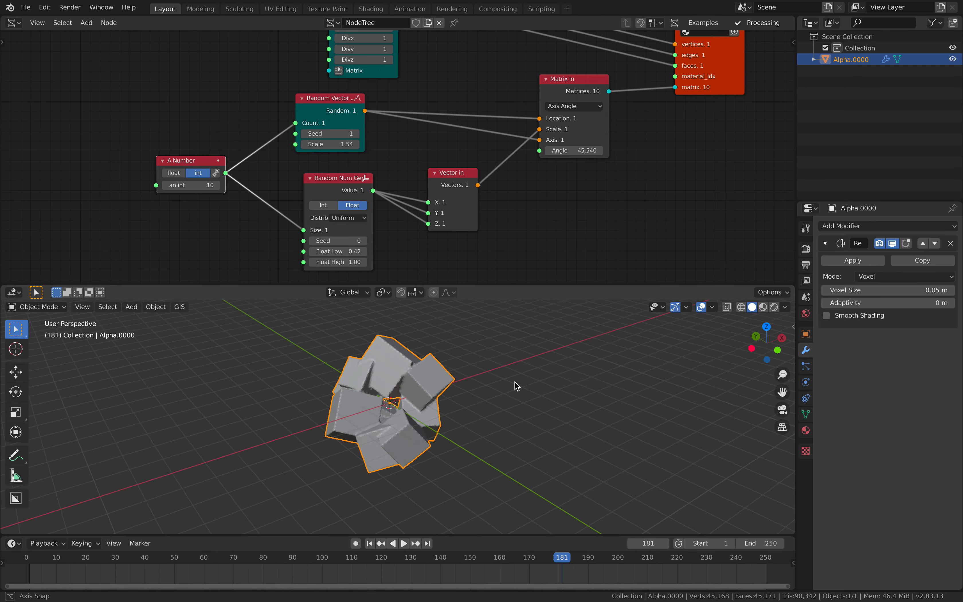
Set the Random Num Gen seed to 24 and the Random Vector seed to 21.
{"action": "scroll", "coordinate": [514, 382], "scroll_direction": "up", "scroll_amount": 2}
{"action": "left_click_drag", "start_coordinate": [346, 240], "coordinate": [376, 241]}
{"action": "left_click_drag", "start_coordinate": [332, 133], "coordinate": [357, 133]}
Add a Frame info node beside the A Number node.
{"action": "middle_click_drag", "start_coordinate": [162, 135], "coordinate": [241, 131]}
{"action": "key", "text": "alt+space"}
{"action": "type", "text": "fra"}
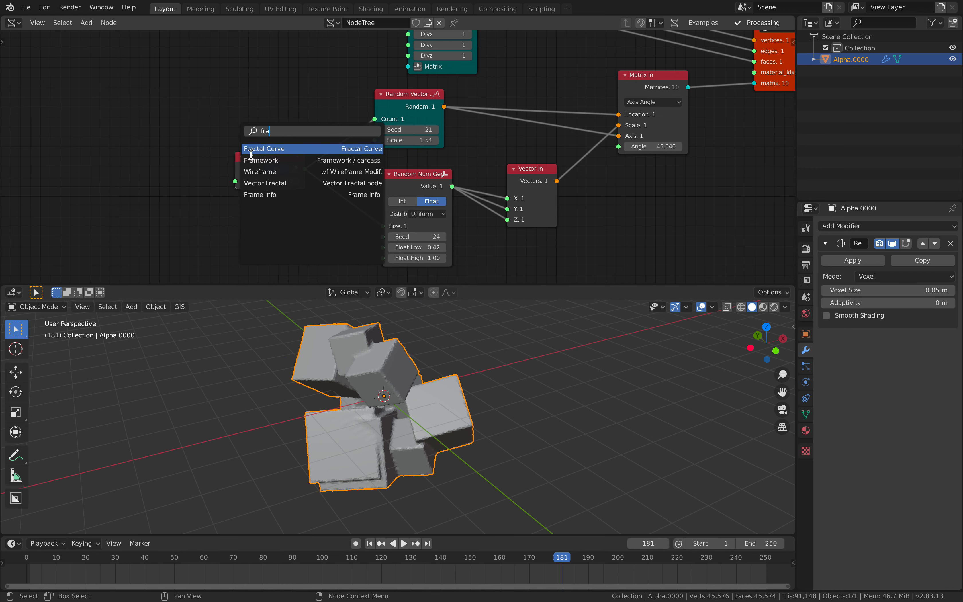
{"action": "left_click", "coordinate": [253, 195]}
Connect the Frame info current frame to the Random Vector and Random Num Gen seeds, and advance to frame 193.
{"action": "left_click_drag", "start_coordinate": [206, 127], "coordinate": [375, 129]}
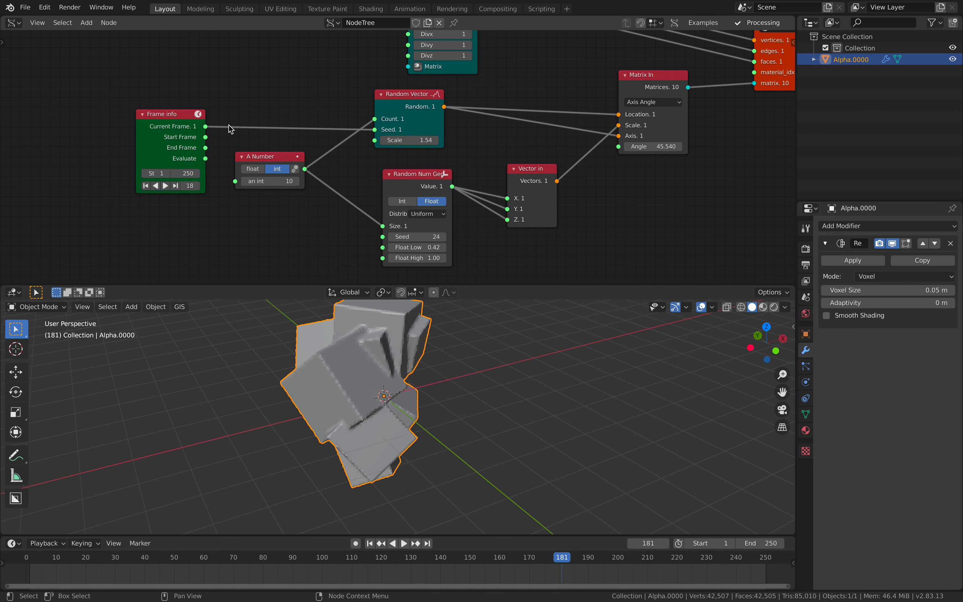
{"action": "left_click_drag", "start_coordinate": [205, 127], "coordinate": [378, 232]}
{"action": "left_click_drag", "start_coordinate": [420, 308], "coordinate": [383, 236]}
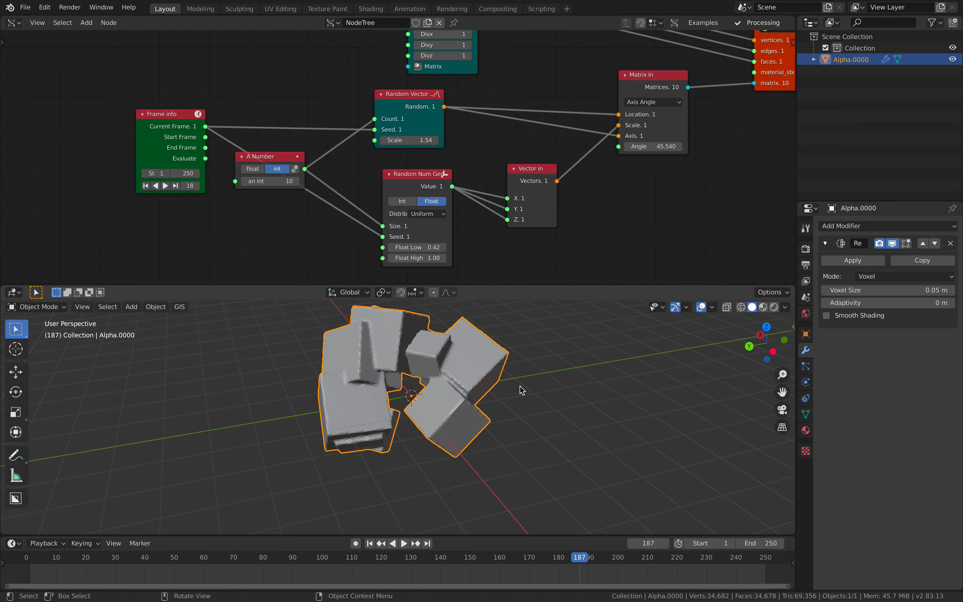
{"action": "middle_click_drag", "start_coordinate": [505, 386], "coordinate": [441, 346]}
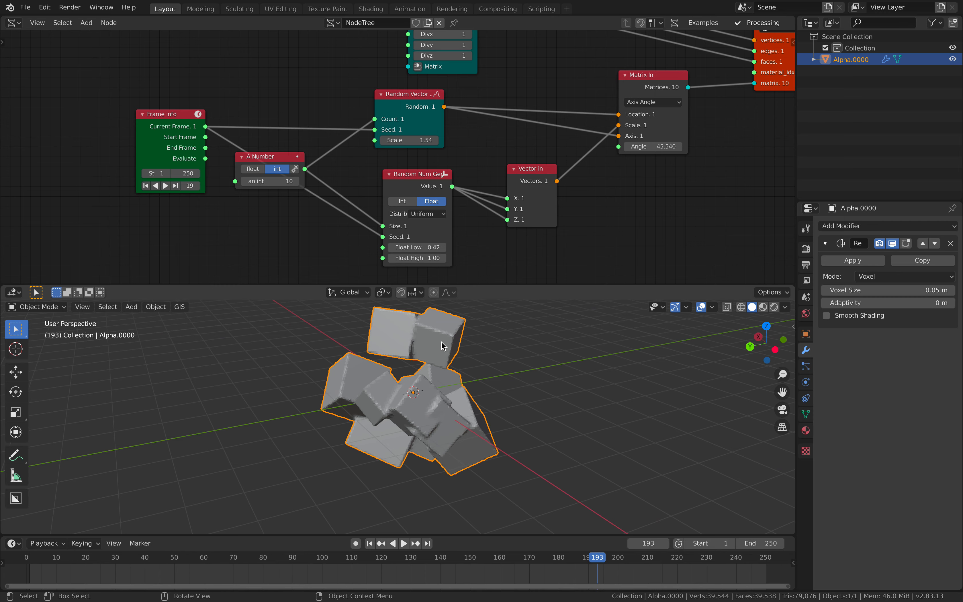
Duplicate the remeshed cube cluster along the Y axis, placing the copy beside the original.
{"action": "middle_click_drag", "start_coordinate": [441, 341], "coordinate": [328, 398]}
{"action": "key", "text": "shift+d"}
{"action": "key", "text": "y"}
{"action": "left_click", "coordinate": [541, 439]}
{"action": "middle_click_drag", "start_coordinate": [503, 416], "coordinate": [530, 401]}
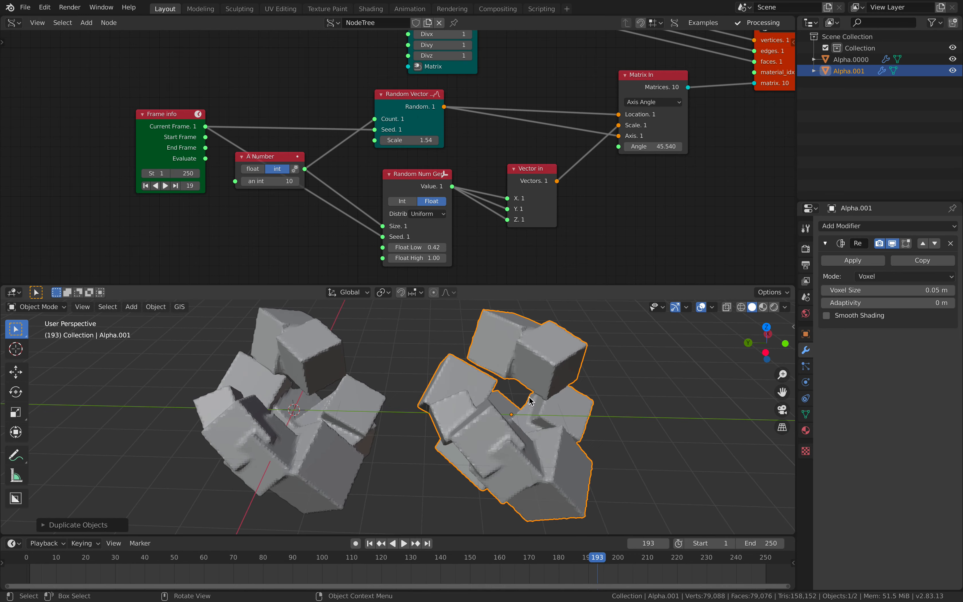
Inspect the mesh density of both clusters in wireframe display, then return to solid shading.
{"action": "key", "text": "z"}
{"action": "left_click", "coordinate": [483, 396]}
{"action": "mouse_move", "coordinate": [483, 396]}
{"action": "middle_mouse_down"}
{"action": "mouse_move", "coordinate": [488, 354]}
{"action": "mouse_move", "coordinate": [487, 383]}
{"action": "middle_mouse_up"}
{"action": "key", "text": "z"}
{"action": "left_click", "coordinate": [562, 381]}
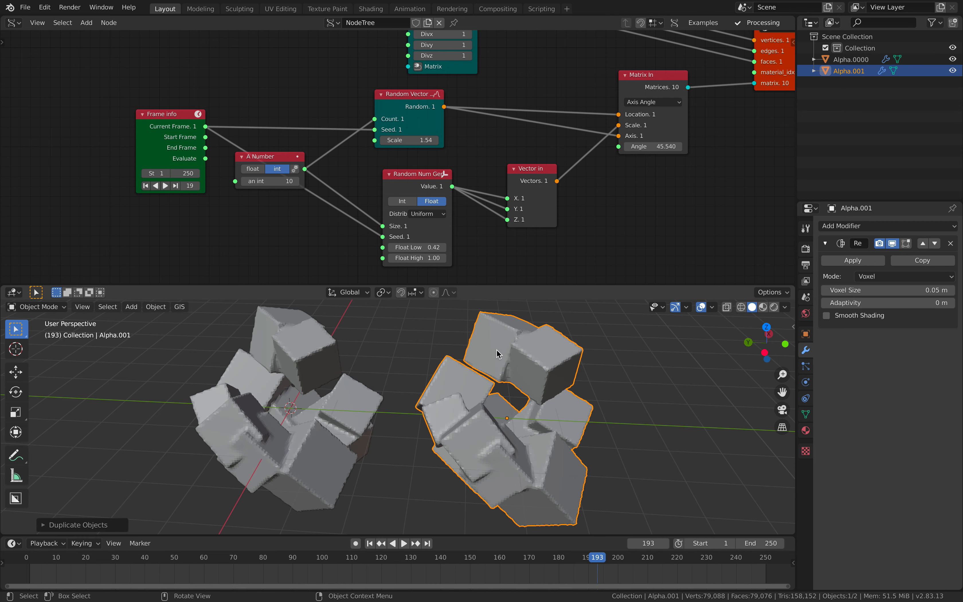
Apply the duplicate's Remesh modifier and add a Decimate modifier with a collapse ratio of 0.1.
{"action": "scroll", "coordinate": [507, 390], "scroll_direction": "down", "scroll_amount": 3}
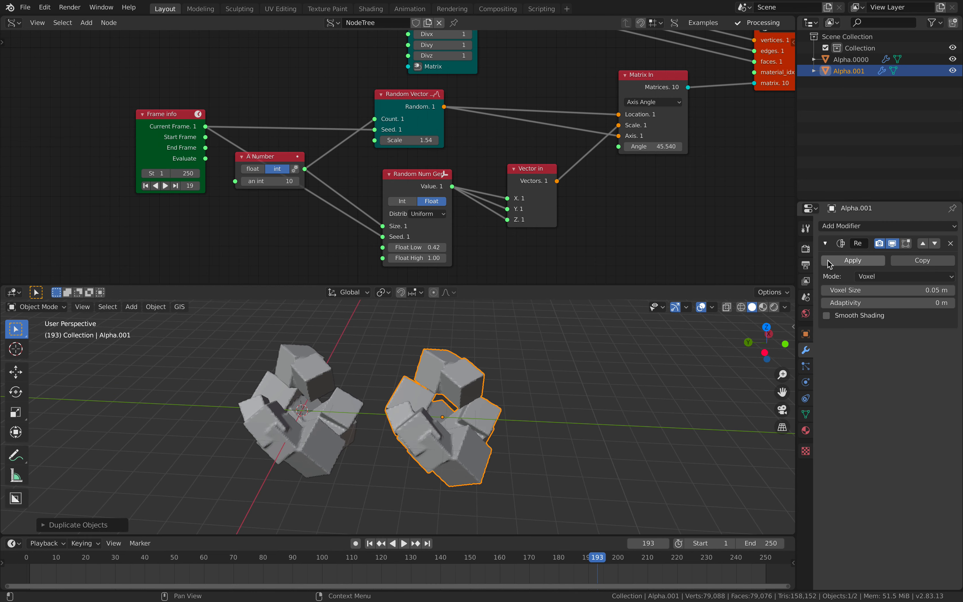
{"action": "left_click", "coordinate": [853, 260]}
{"action": "left_click", "coordinate": [850, 227]}
{"action": "left_click", "coordinate": [758, 302]}
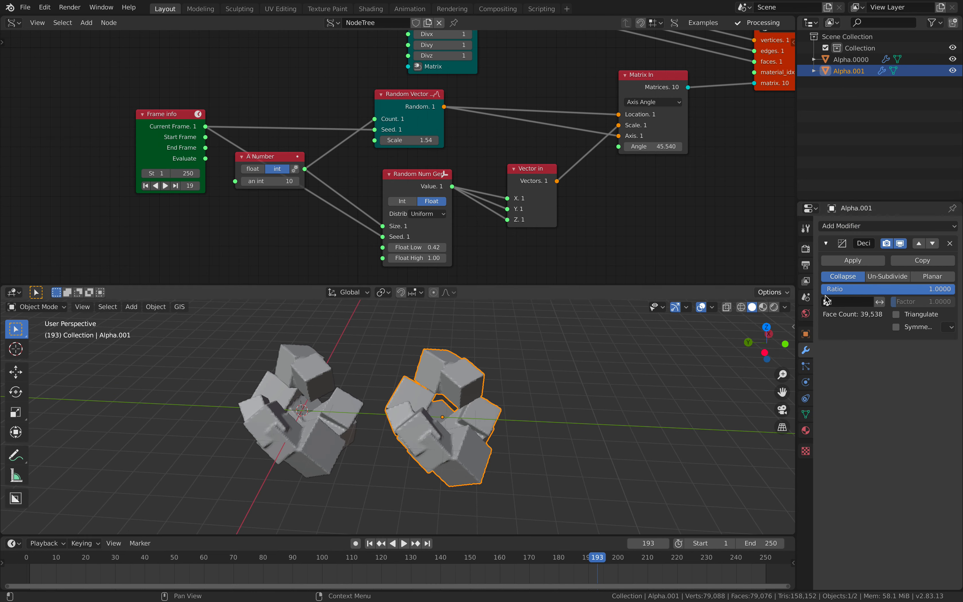
{"action": "left_click", "coordinate": [895, 288]}
{"action": "type", "text": "0.1"}
{"action": "key", "text": "Return"}
Compare the decimated duplicate with the original cluster in wireframe display.
{"action": "middle_click_drag", "start_coordinate": [623, 380], "coordinate": [513, 390]}
{"action": "key", "text": "z"}
{"action": "key", "text": "4"}
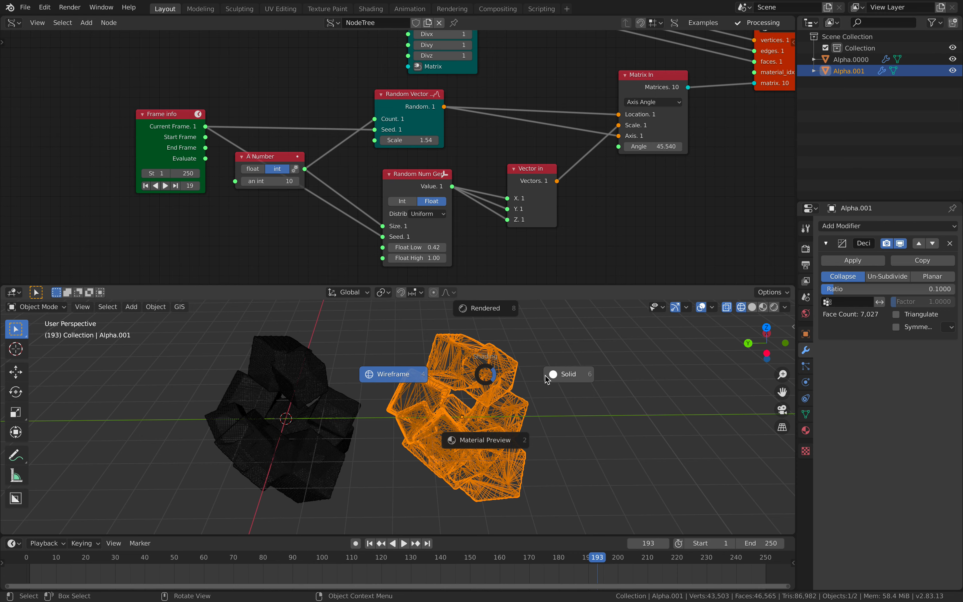
Return to solid shading and examine the decimated duplicate's surface up close.
{"action": "left_click", "coordinate": [547, 375]}
{"action": "mouse_move", "coordinate": [538, 387]}
{"action": "middle_mouse_down"}
{"action": "mouse_move", "coordinate": [475, 382]}
{"action": "mouse_move", "coordinate": [444, 355]}
{"action": "middle_mouse_up"}
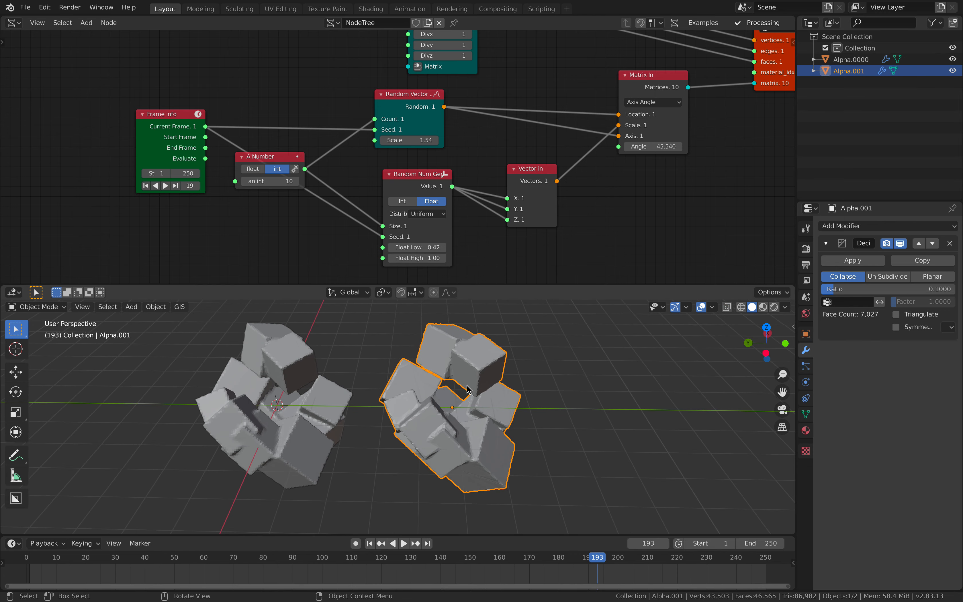
{"action": "scroll", "coordinate": [465, 394], "scroll_direction": "up", "scroll_amount": 1}
{"action": "scroll", "coordinate": [437, 389], "scroll_direction": "up", "scroll_amount": 5}
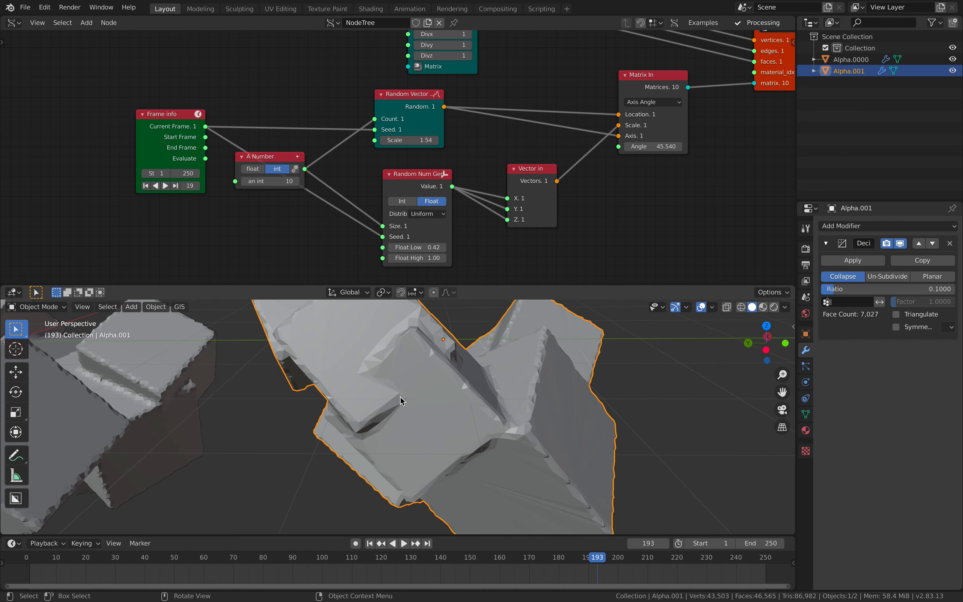
{"action": "scroll", "coordinate": [401, 401], "scroll_direction": "down", "scroll_amount": 6}
Remove the Decimate modifier from the duplicate cluster and delete the duplicate from the scene.
{"action": "left_click", "coordinate": [951, 243]}
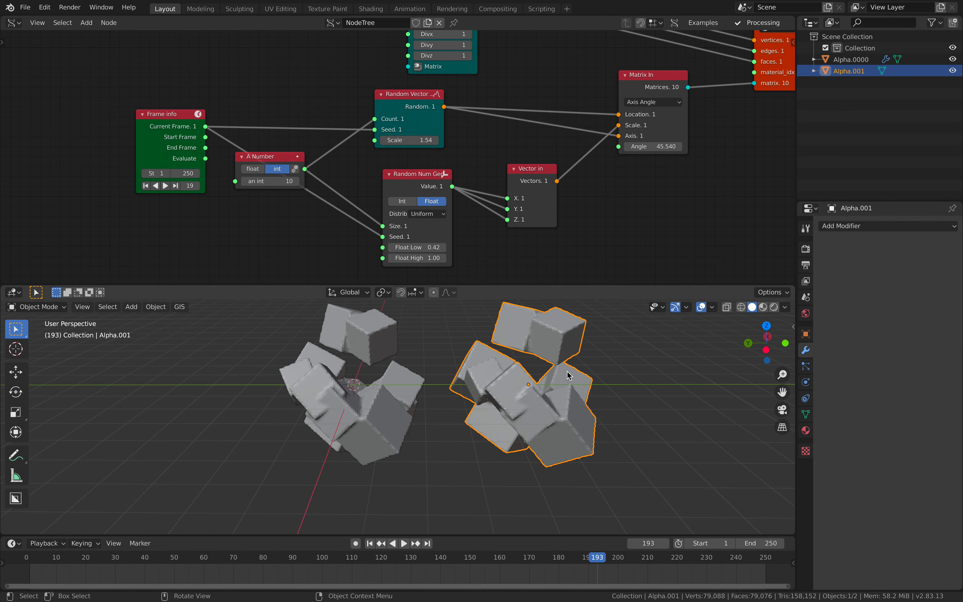
{"action": "middle_click_drag", "start_coordinate": [567, 371], "coordinate": [536, 385]}
{"action": "key", "text": "x"}
{"action": "left_click", "coordinate": [537, 386]}
{"action": "middle_click_drag", "start_coordinate": [465, 373], "coordinate": [477, 407], "text": "shift"}
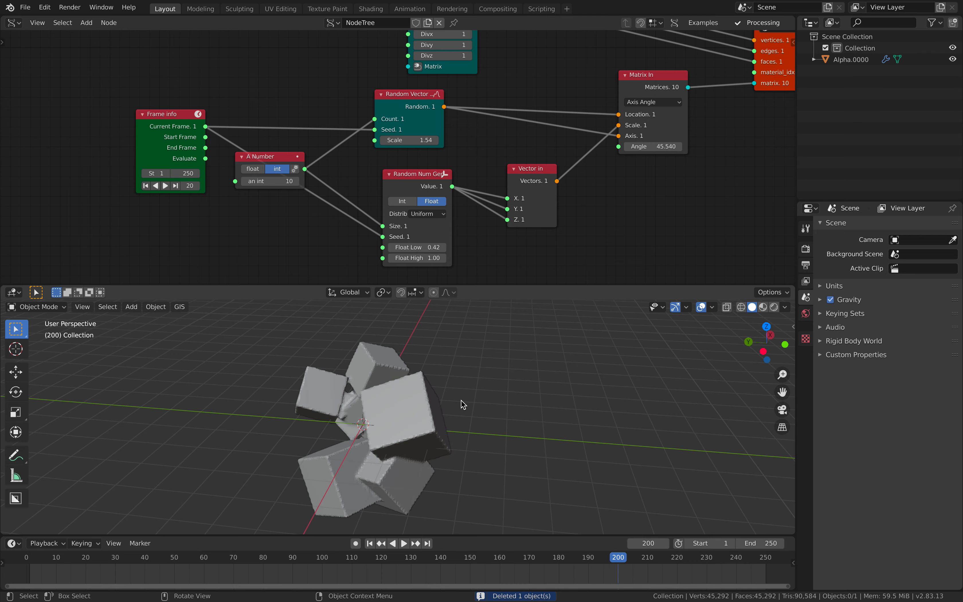
Add a Bevel node to the node tree and place it between the Box and BV Alpha nodes.
{"action": "middle_click_drag", "start_coordinate": [451, 156], "coordinate": [356, 239]}
{"action": "left_click_drag", "start_coordinate": [340, 67], "coordinate": [328, 68]}
{"action": "middle_click_drag", "start_coordinate": [423, 99], "coordinate": [417, 110]}
{"action": "middle_click_drag", "start_coordinate": [424, 446], "coordinate": [438, 430]}
{"action": "middle_click_drag", "start_coordinate": [393, 398], "coordinate": [442, 405]}
{"action": "middle_click_drag", "start_coordinate": [419, 199], "coordinate": [357, 270]}
{"action": "key", "text": "alt+space"}
{"action": "type", "text": "b"}
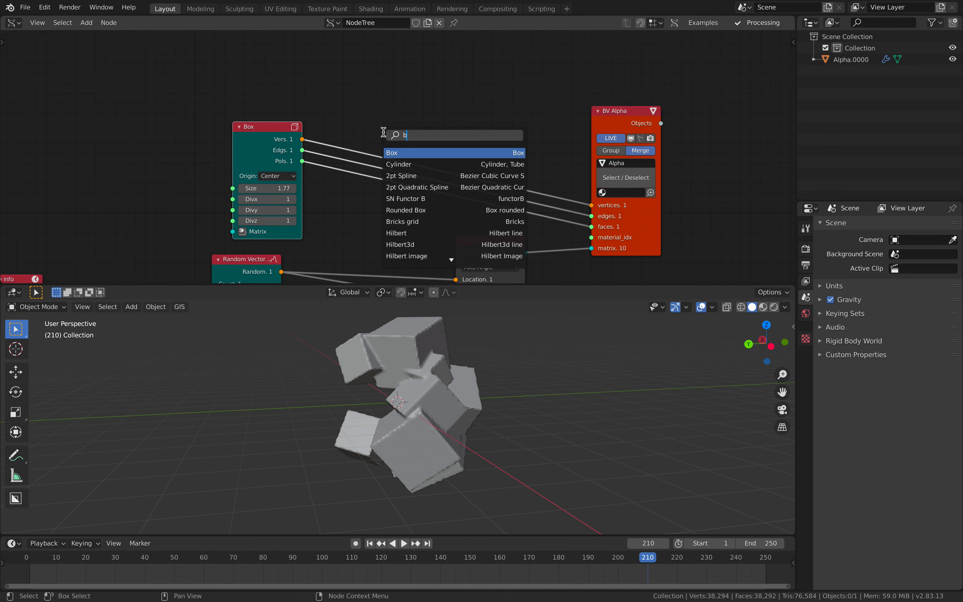
{"action": "type", "text": "eve"}
{"action": "key", "text": "Down"}
{"action": "key", "text": "Return"}
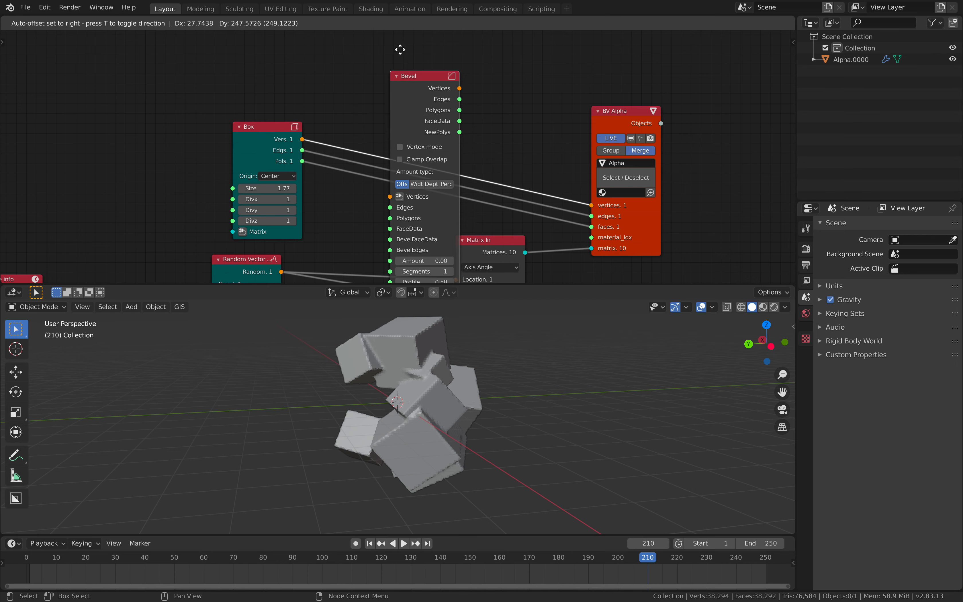
{"action": "left_click", "coordinate": [407, 159]}
Link the Box node through the Bevel node into BV Alpha, and reposition BV Alpha beside it.
{"action": "left_click", "coordinate": [281, 126]}
{"action": "middle_click_drag", "start_coordinate": [370, 145], "coordinate": [334, 194]}
{"action": "left_click", "coordinate": [426, 100], "text": "shift"}
{"action": "left_click", "coordinate": [590, 163], "text": "shift"}
{"action": "key", "text": "ctrl+f"}
{"action": "left_click_drag", "start_coordinate": [578, 158], "coordinate": [572, 132]}
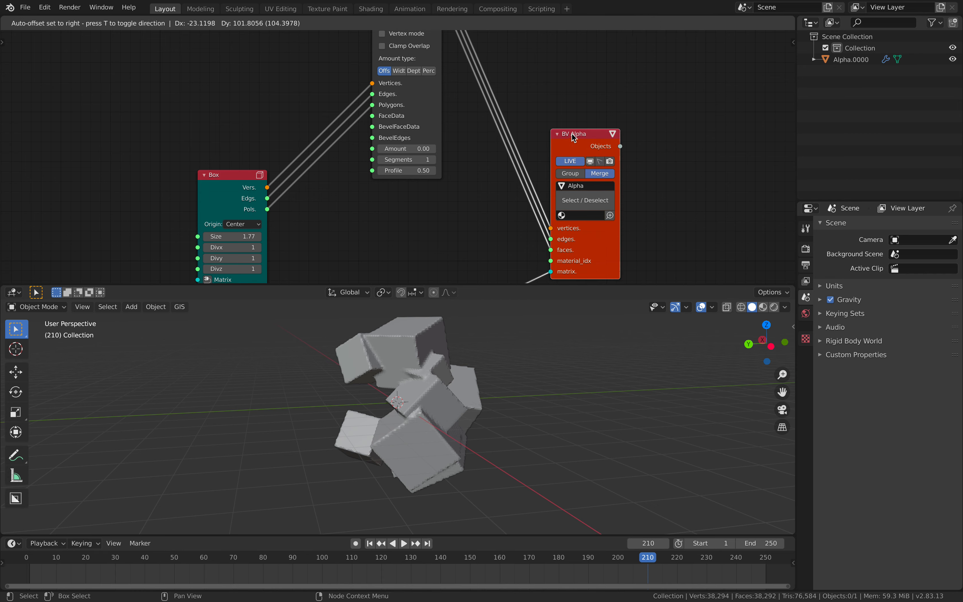
Set the Bevel node's amount to 0.10 while stepping the animation a few frames forward.
{"action": "key", "text": "Right"}
{"action": "key", "text": "Right"}
{"action": "key", "text": "Right"}
{"action": "key", "text": "Right"}
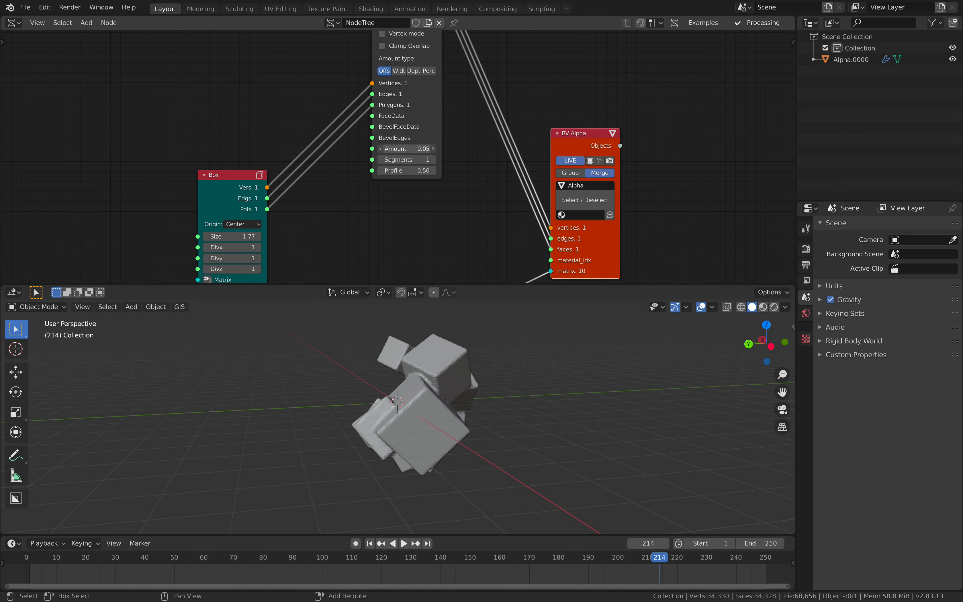
{"action": "middle_click_drag", "start_coordinate": [517, 358], "coordinate": [453, 388]}
Step the animation forward to frame 239, reviewing the beveled cluster variations, and select the cluster.
{"action": "key", "text": "Right"}
{"action": "key", "text": "Right"}
{"action": "key", "text": "Right"}
{"action": "key", "text": "Right"}
{"action": "key", "text": "Right"}
{"action": "key", "text": "Right"}
{"action": "key", "text": "Right"}
{"action": "key", "text": "Right"}
{"action": "key", "text": "Right"}
{"action": "key", "text": "Right"}
{"action": "key", "text": "Right"}
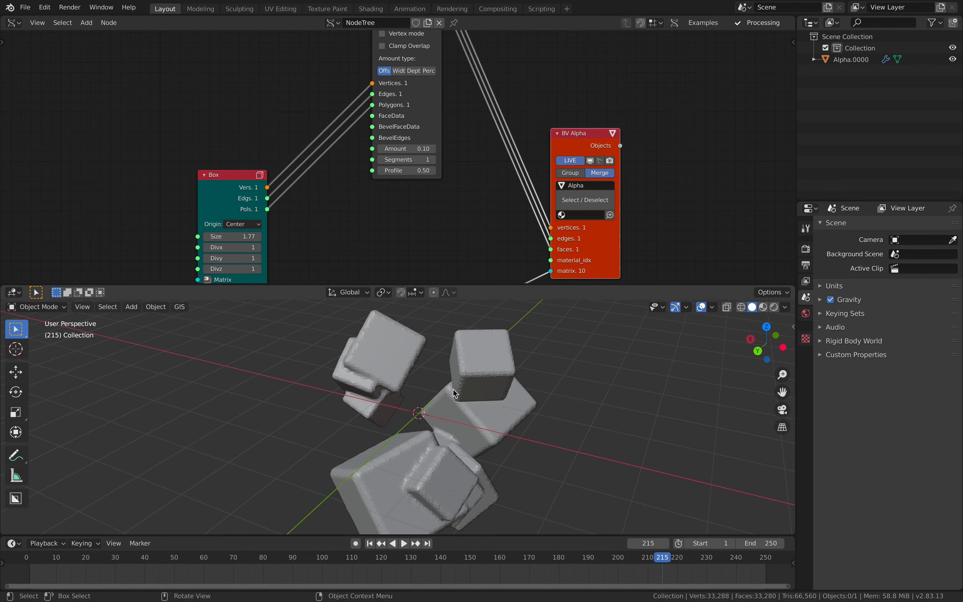
{"action": "key", "text": "Right"}
{"action": "key", "text": "Right"}
{"action": "mouse_move", "coordinate": [451, 393]}
{"action": "middle_mouse_down"}
{"action": "mouse_move", "coordinate": [340, 395]}
{"action": "mouse_move", "coordinate": [366, 410]}
{"action": "mouse_move", "coordinate": [394, 412]}
{"action": "mouse_move", "coordinate": [357, 379]}
{"action": "mouse_move", "coordinate": [296, 373]}
{"action": "mouse_move", "coordinate": [362, 368]}
{"action": "mouse_move", "coordinate": [449, 405]}
{"action": "middle_mouse_up"}
{"action": "key", "text": "Right"}
{"action": "key", "text": "Right"}
{"action": "key", "text": "Right"}
{"action": "key", "text": "Right"}
{"action": "key", "text": "Right"}
{"action": "key", "text": "Right"}
{"action": "key", "text": "Right"}
{"action": "key", "text": "Right"}
{"action": "key", "text": "Right"}
{"action": "left_click", "coordinate": [356, 378]}
{"action": "key", "text": "Right"}
{"action": "key", "text": "Right"}
{"action": "key", "text": "Right"}
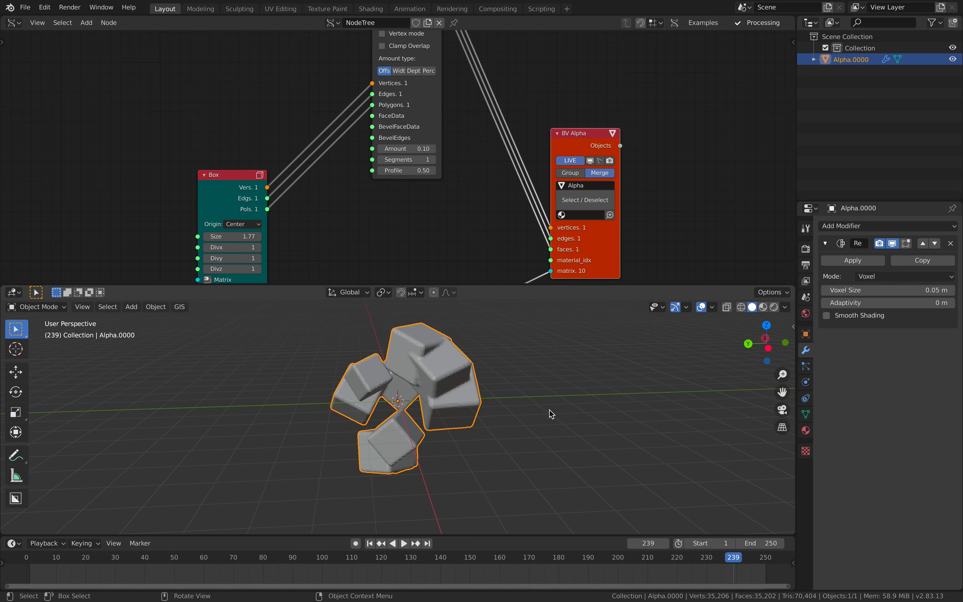
Enable Cavity in the viewport's solid shading options and view the beveled cluster from another side.
{"action": "left_click", "coordinate": [785, 308]}
{"action": "left_click", "coordinate": [723, 246]}
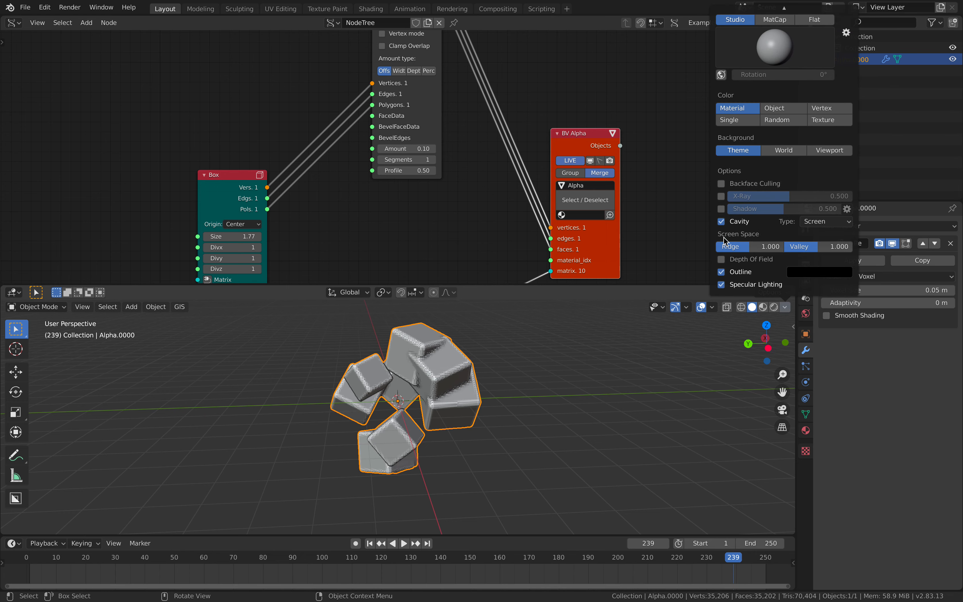
{"action": "mouse_move", "coordinate": [593, 344]}
{"action": "middle_mouse_down"}
{"action": "mouse_move", "coordinate": [535, 436]}
{"action": "mouse_move", "coordinate": [492, 399]}
{"action": "mouse_move", "coordinate": [303, 306]}
{"action": "middle_mouse_up"}
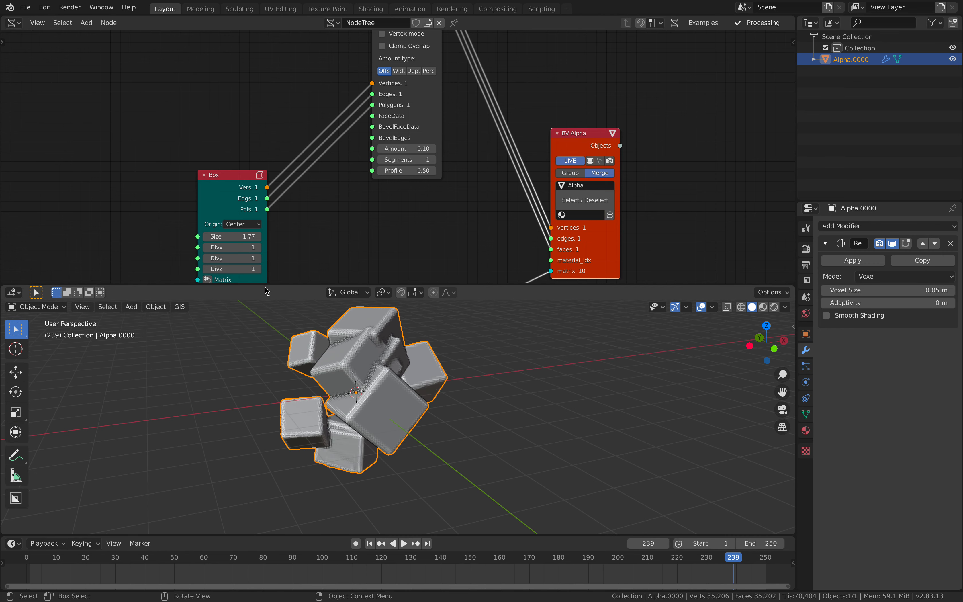
Save the project to the Desktop folder as box_voxel_remesh.blend.
{"action": "left_click", "coordinate": [25, 7]}
{"action": "mouse_move", "coordinate": [61, 44]}
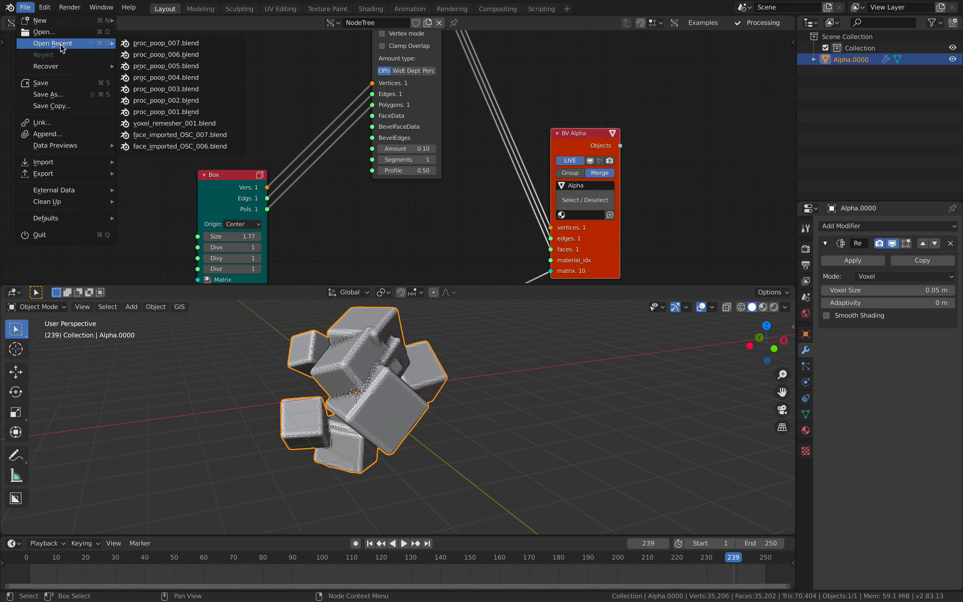
{"action": "left_click", "coordinate": [60, 95]}
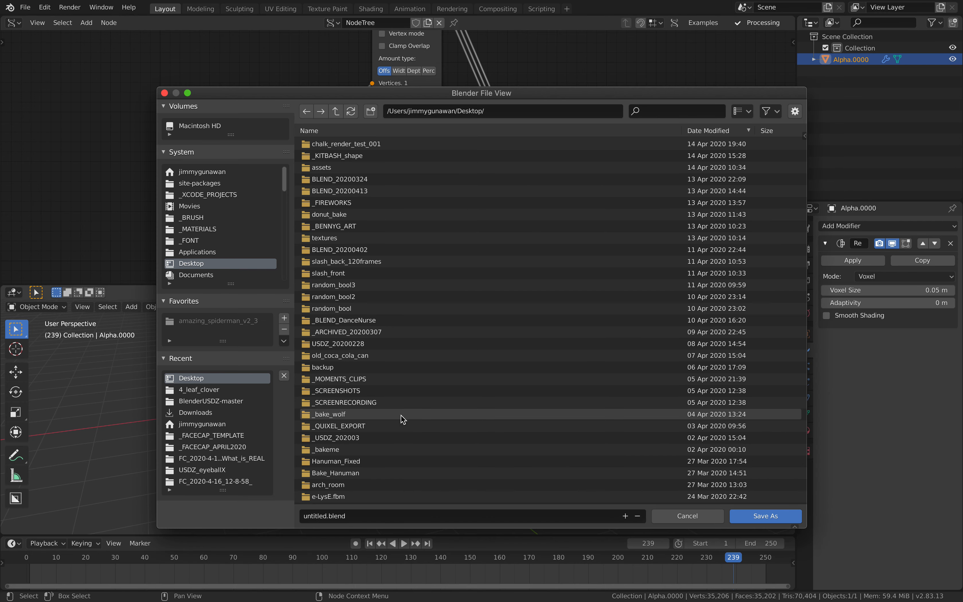
{"action": "left_click", "coordinate": [342, 519]}
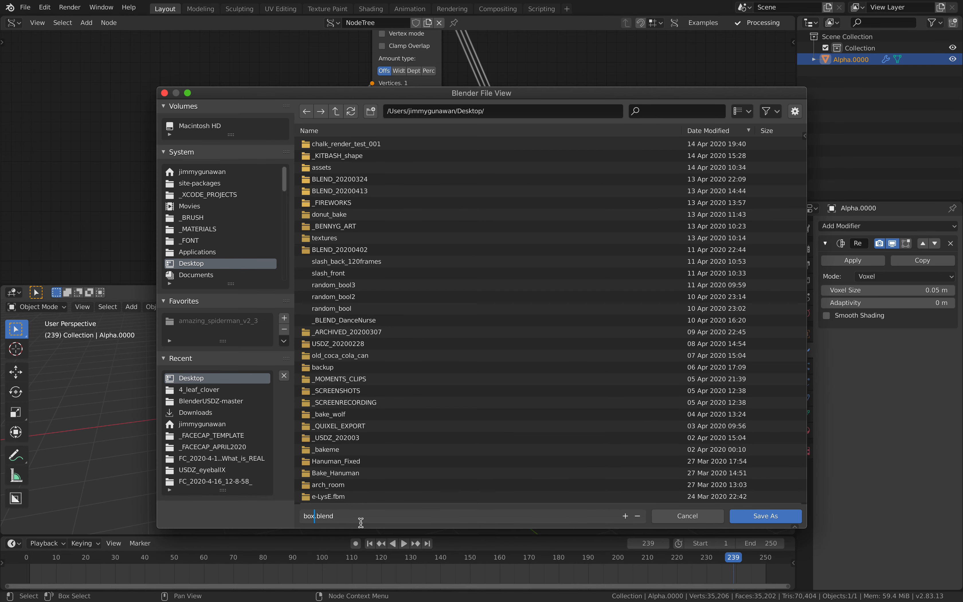
{"action": "type", "text": "box_voxel_remesh"}
{"action": "key", "text": "Return"}
{"action": "left_click", "coordinate": [766, 516]}
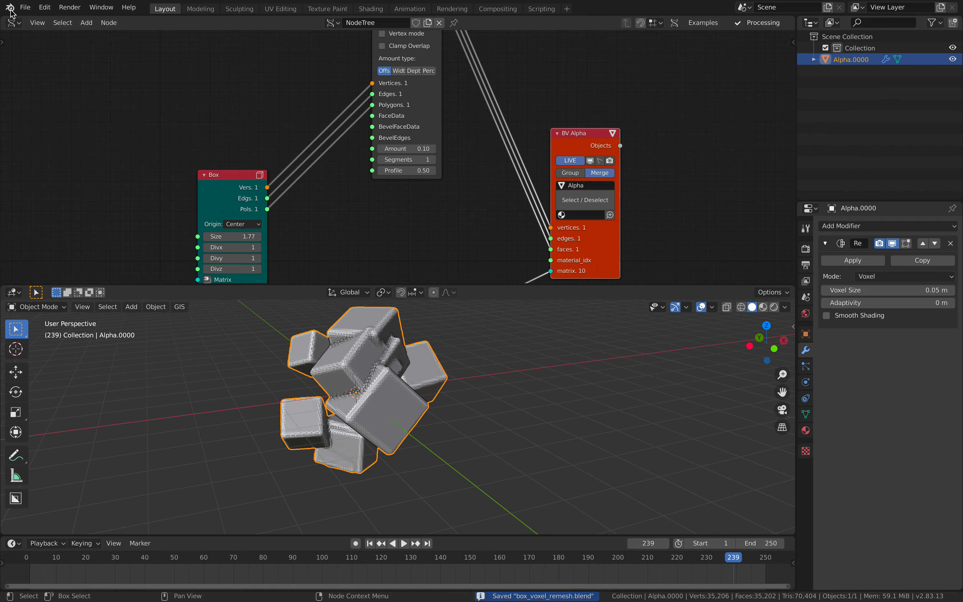
Open the recent file proc_poop_007.blend and display its viewport in Rendered shading.
{"action": "left_click", "coordinate": [25, 7]}
{"action": "mouse_move", "coordinate": [60, 43]}
{"action": "left_click", "coordinate": [144, 54]}
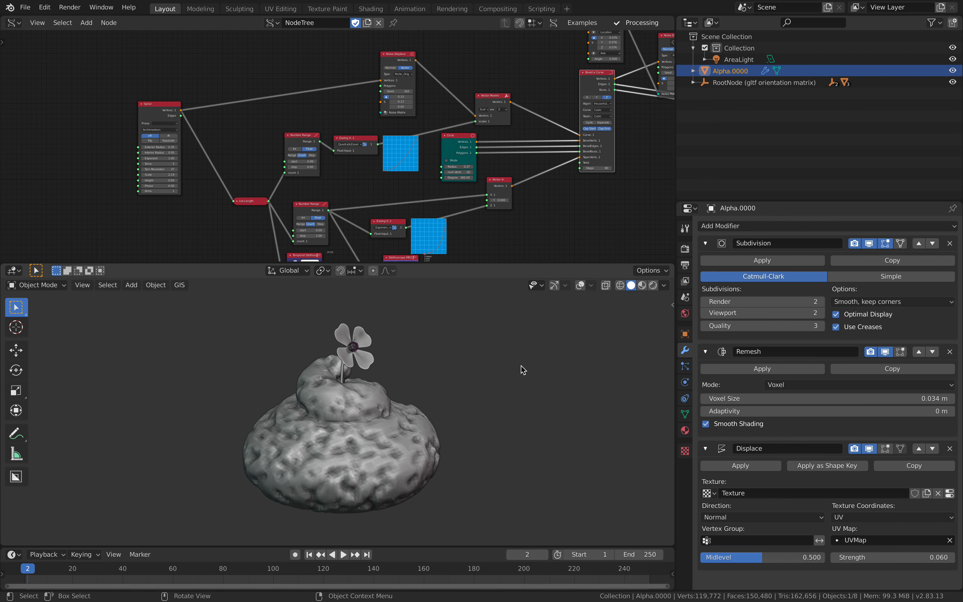
{"action": "left_click", "coordinate": [655, 286]}
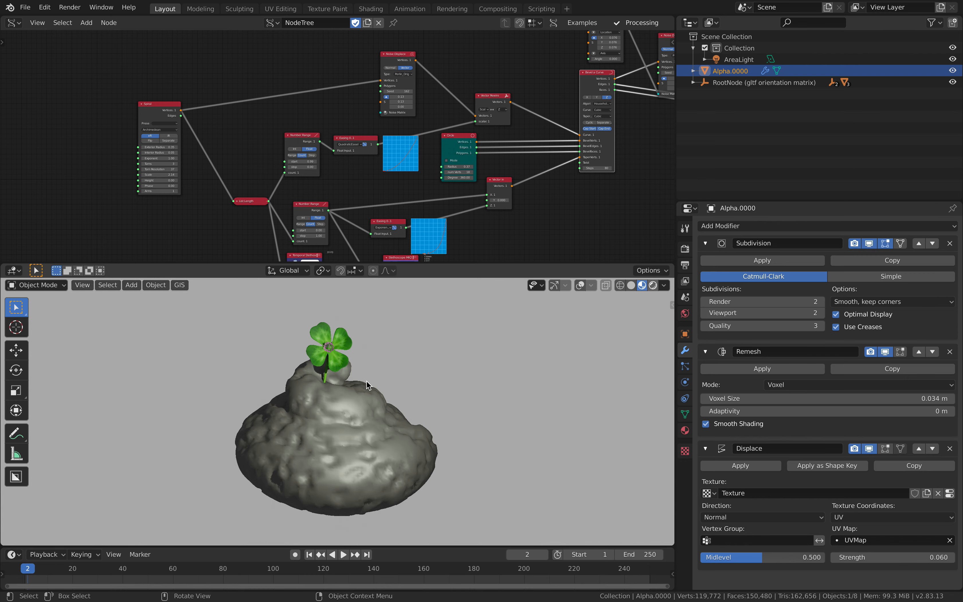
Examine the golden swirl model and its four-leaf clover from several angles and distances.
{"action": "mouse_move", "coordinate": [367, 381]}
{"action": "middle_mouse_down"}
{"action": "mouse_move", "coordinate": [289, 368]}
{"action": "mouse_move", "coordinate": [247, 428]}
{"action": "middle_mouse_up"}
{"action": "mouse_move", "coordinate": [371, 455]}
{"action": "middle_mouse_down"}
{"action": "mouse_move", "coordinate": [398, 457]}
{"action": "mouse_move", "coordinate": [395, 415]}
{"action": "mouse_move", "coordinate": [358, 331]}
{"action": "middle_mouse_up"}
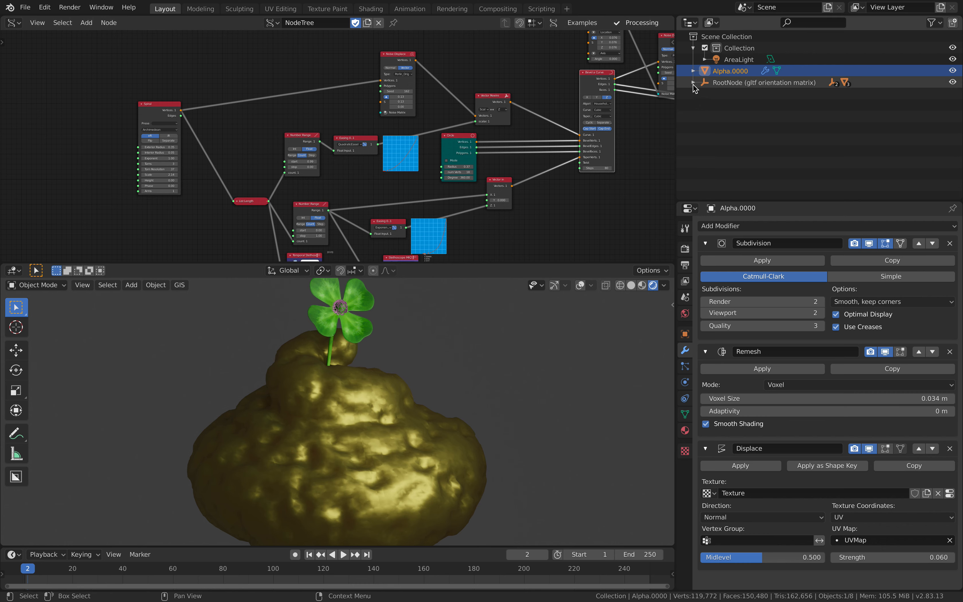
{"action": "middle_click_drag", "start_coordinate": [359, 338], "coordinate": [365, 457]}
{"action": "scroll", "coordinate": [364, 453], "scroll_direction": "up", "scroll_amount": 9}
{"action": "middle_click_drag", "start_coordinate": [335, 379], "coordinate": [417, 386]}
{"action": "scroll", "coordinate": [510, 392], "scroll_direction": "down", "scroll_amount": 3}
{"action": "middle_click_drag", "start_coordinate": [510, 392], "coordinate": [414, 392]}
{"action": "middle_click_drag", "start_coordinate": [385, 293], "coordinate": [401, 355]}
{"action": "scroll", "coordinate": [388, 393], "scroll_direction": "down", "scroll_amount": 6}
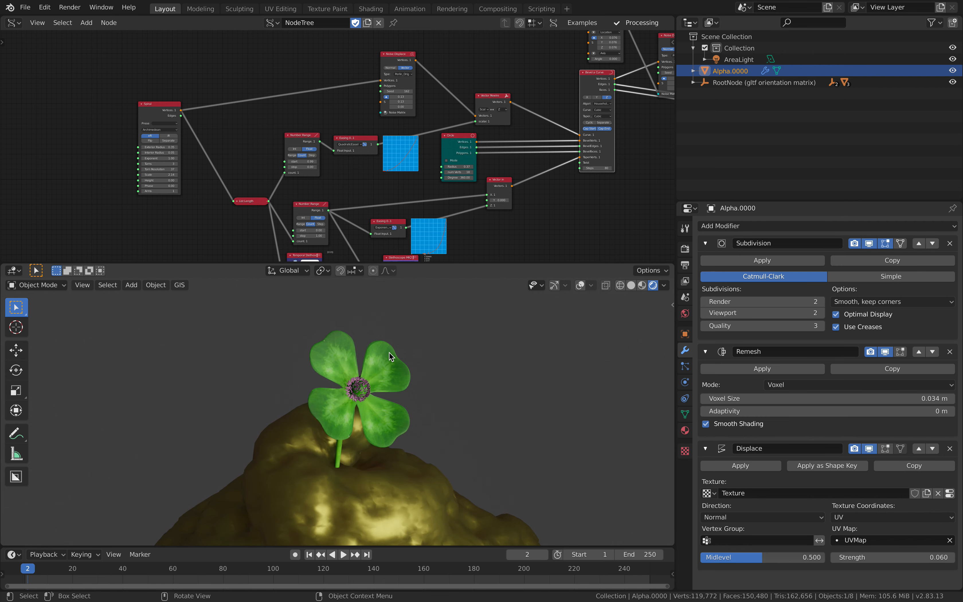
{"action": "left_click", "coordinate": [382, 369]}
{"action": "middle_click_drag", "start_coordinate": [402, 344], "coordinate": [393, 395]}
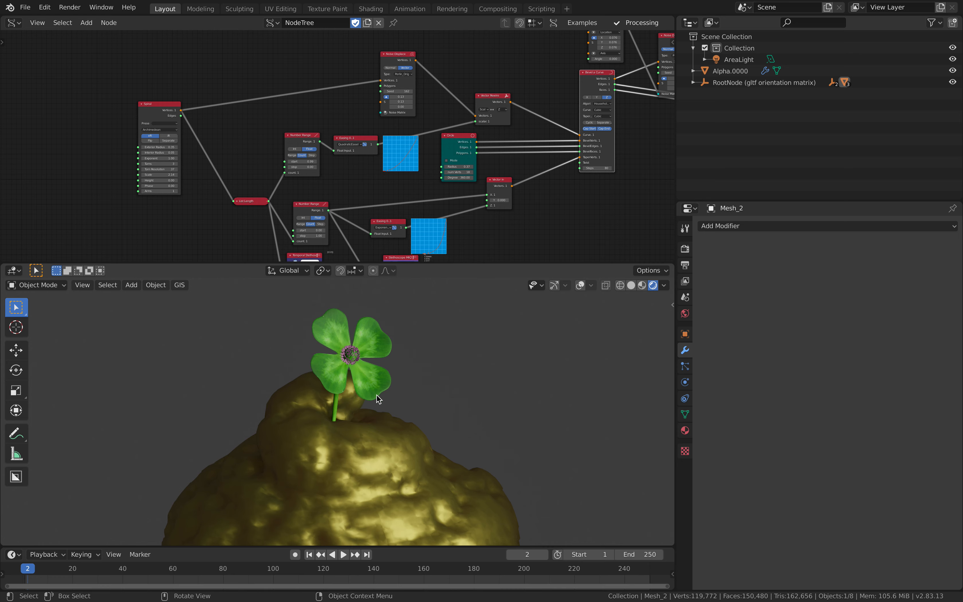
{"action": "middle_click_drag", "start_coordinate": [397, 444], "coordinate": [406, 417]}
Select the golden swirl and set its Subdivision modifier's render and viewport levels to 1.
{"action": "left_click", "coordinate": [382, 430]}
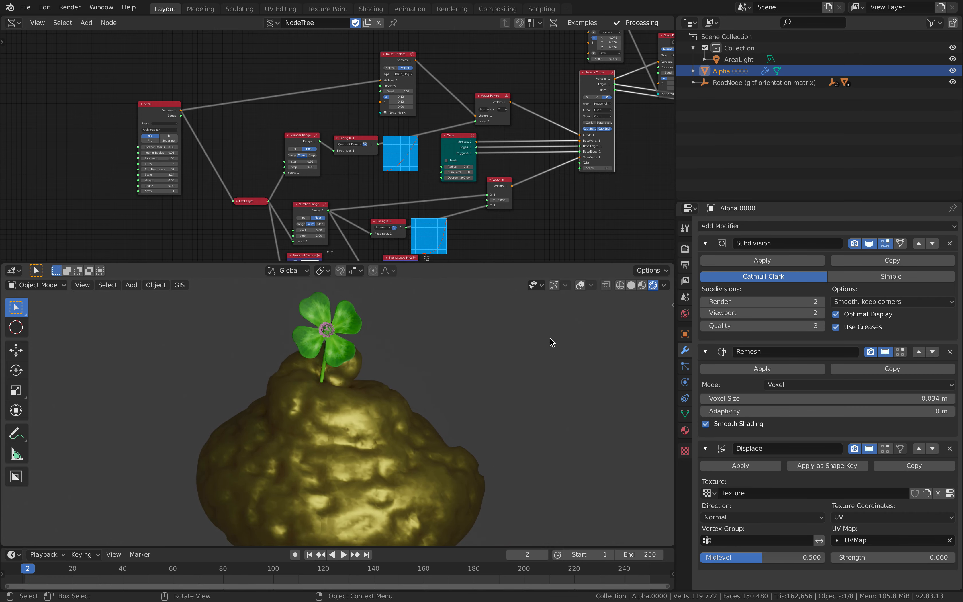
{"action": "left_click_drag", "start_coordinate": [739, 312], "coordinate": [741, 301]}
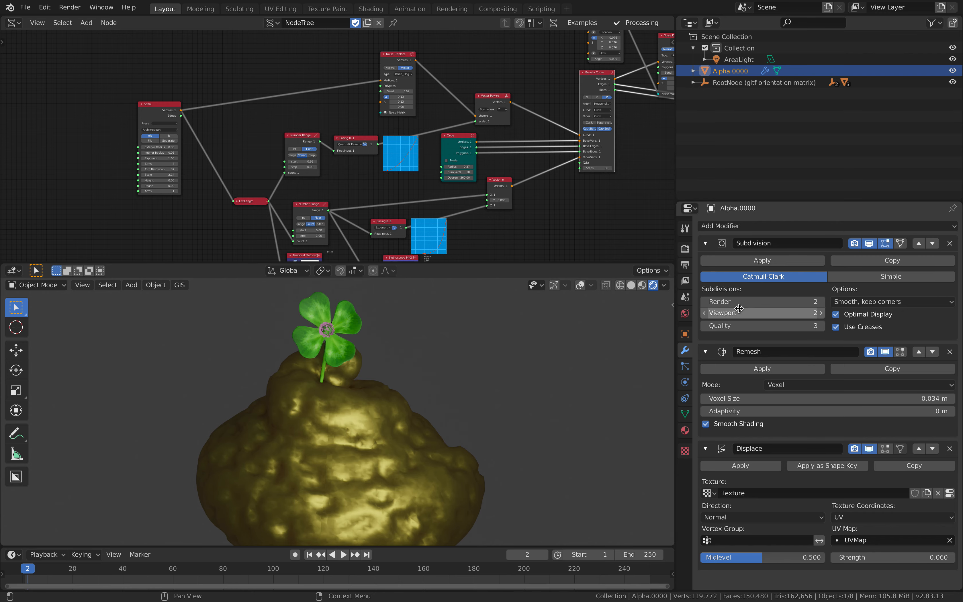
{"action": "type", "text": "1"}
{"action": "key", "text": "Return"}
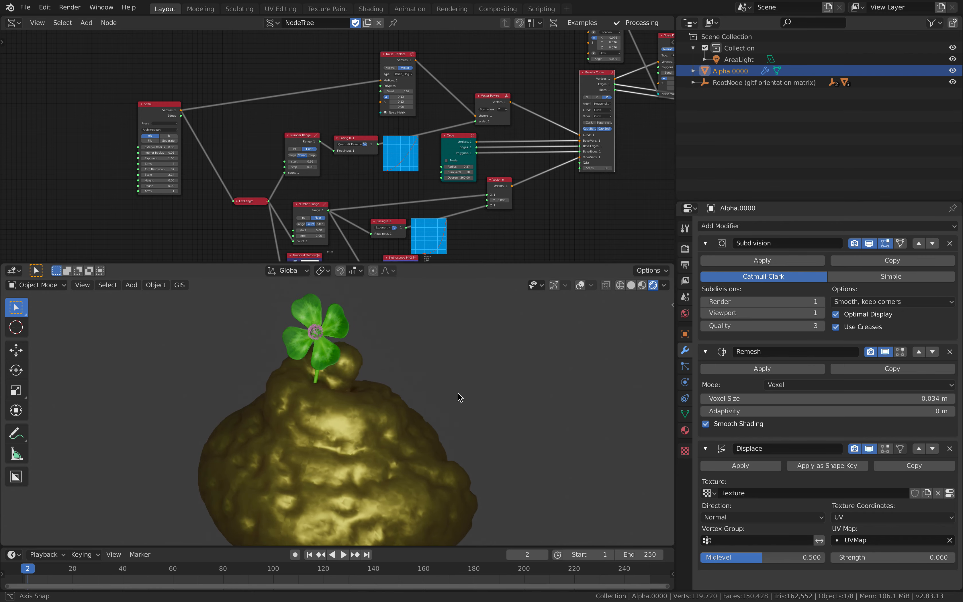
Review the swirl's node tree up to BV Alpha and remove the swirl's Displace modifier.
{"action": "scroll", "coordinate": [163, 135], "scroll_direction": "up", "scroll_amount": 2}
{"action": "middle_click_drag", "start_coordinate": [293, 131], "coordinate": [233, 140]}
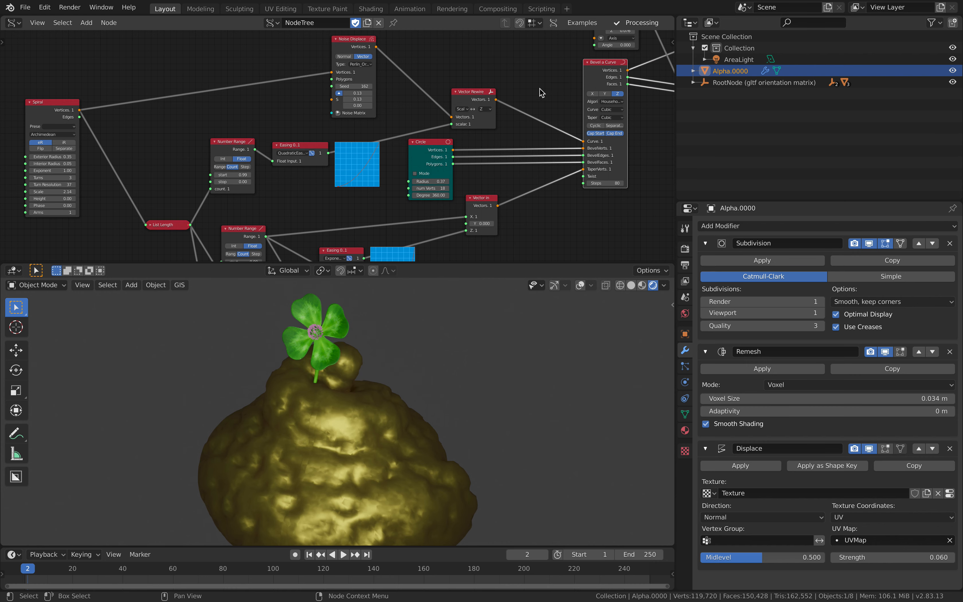
{"action": "middle_click_drag", "start_coordinate": [553, 88], "coordinate": [342, 145]}
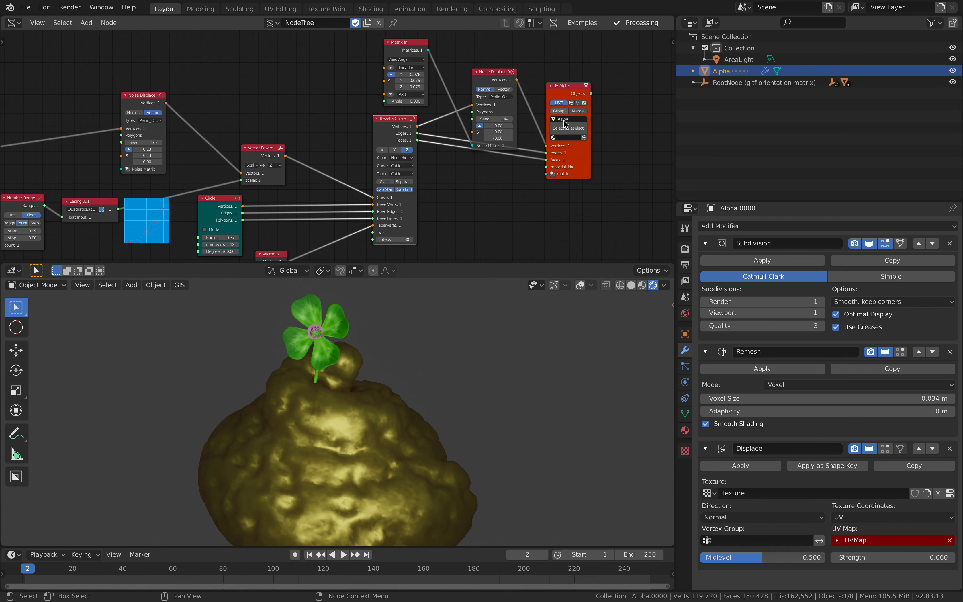
{"action": "middle_click_drag", "start_coordinate": [558, 108], "coordinate": [563, 108]}
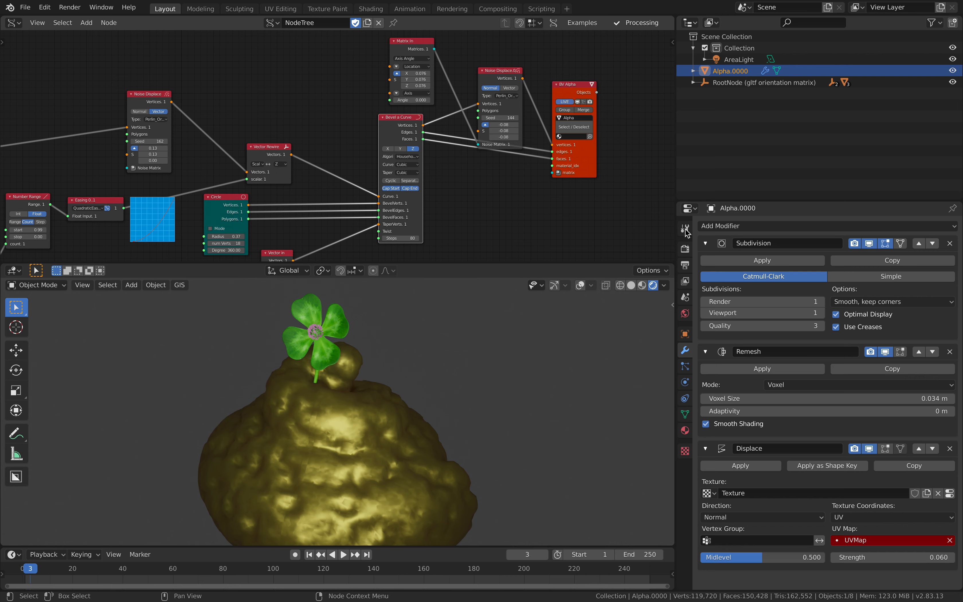
{"action": "left_click", "coordinate": [950, 448]}
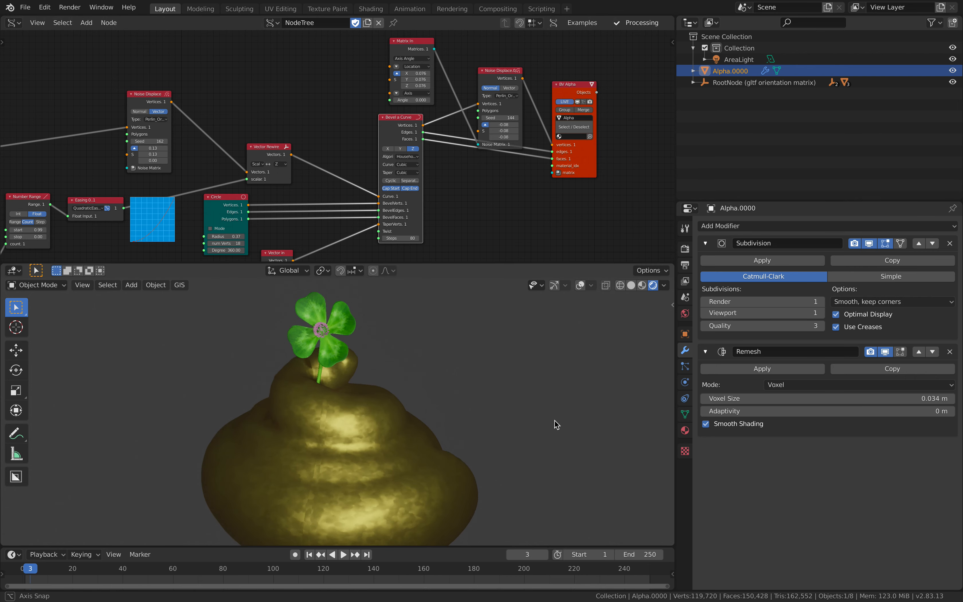
{"action": "scroll", "coordinate": [398, 414], "scroll_direction": "up", "scroll_amount": 1}
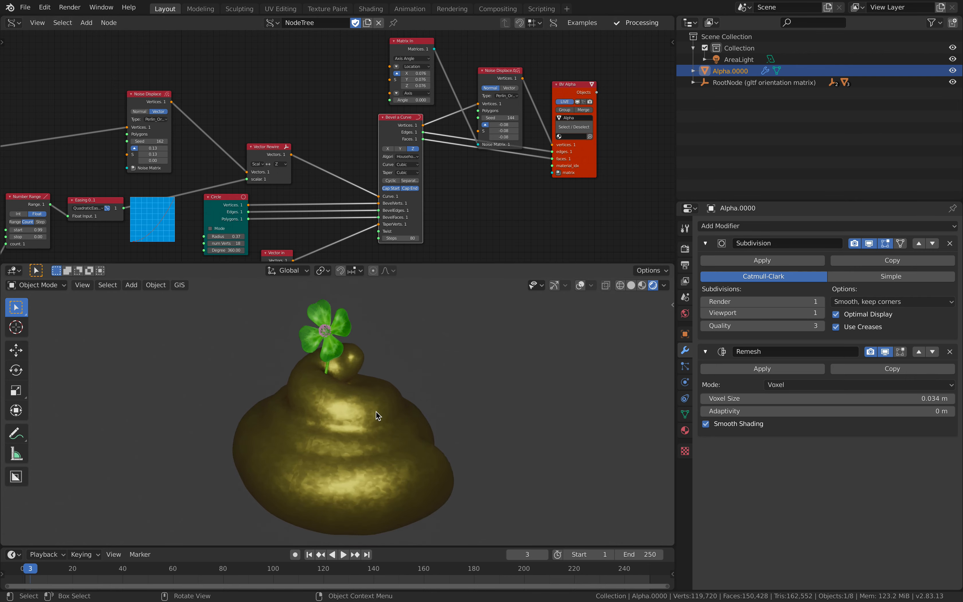
Set the Spiral node's exterior radius to 0.42 to widen the golden swirl.
{"action": "middle_click_drag", "start_coordinate": [260, 147], "coordinate": [281, 156]}
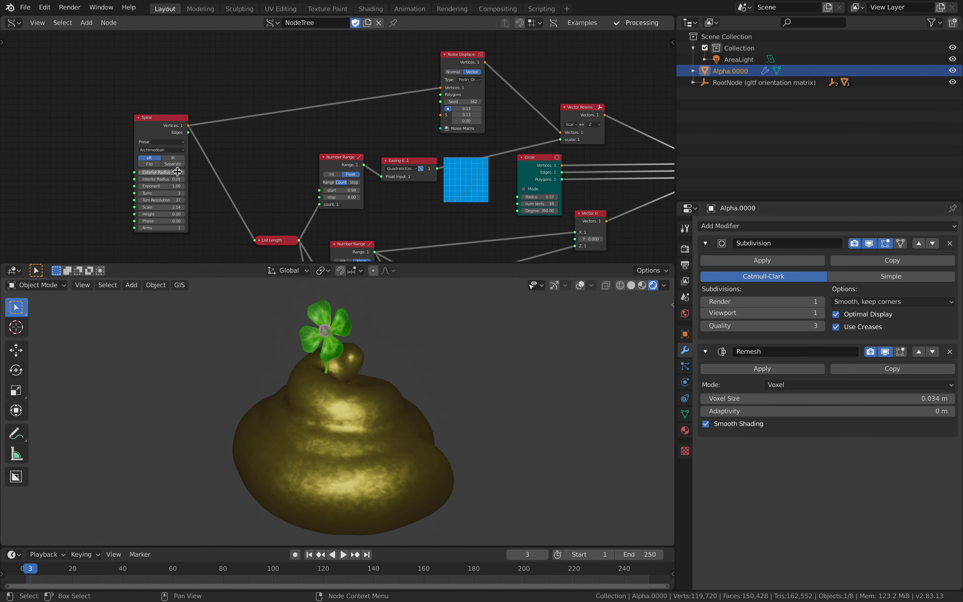
{"action": "mouse_move", "coordinate": [171, 172]}
{"action": "left_mouse_down"}
{"action": "mouse_move", "coordinate": [198, 179]}
{"action": "mouse_move", "coordinate": [170, 179]}
{"action": "left_mouse_up"}
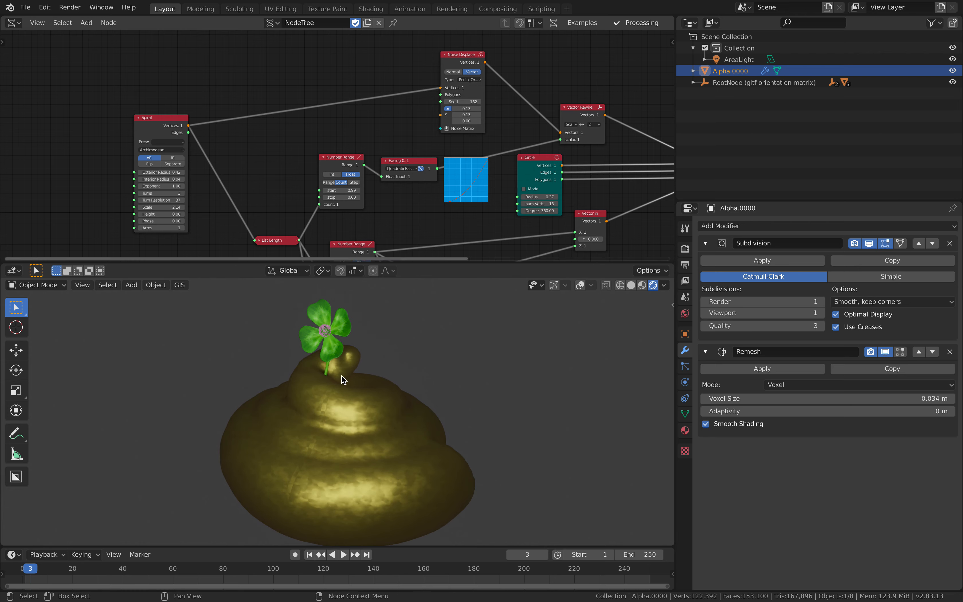
{"action": "middle_click_drag", "start_coordinate": [341, 448], "coordinate": [380, 436]}
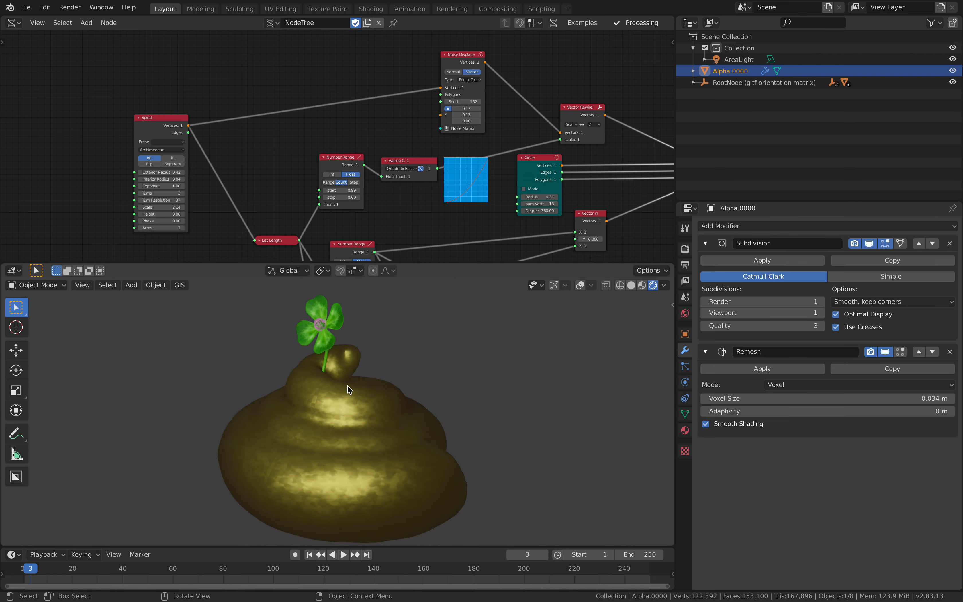
Turn off the swirl's Remesh modifier in the viewport and inspect the underlying spiral geometry.
{"action": "middle_click_drag", "start_coordinate": [638, 169], "coordinate": [265, 189]}
{"action": "middle_click_drag", "start_coordinate": [420, 168], "coordinate": [373, 169]}
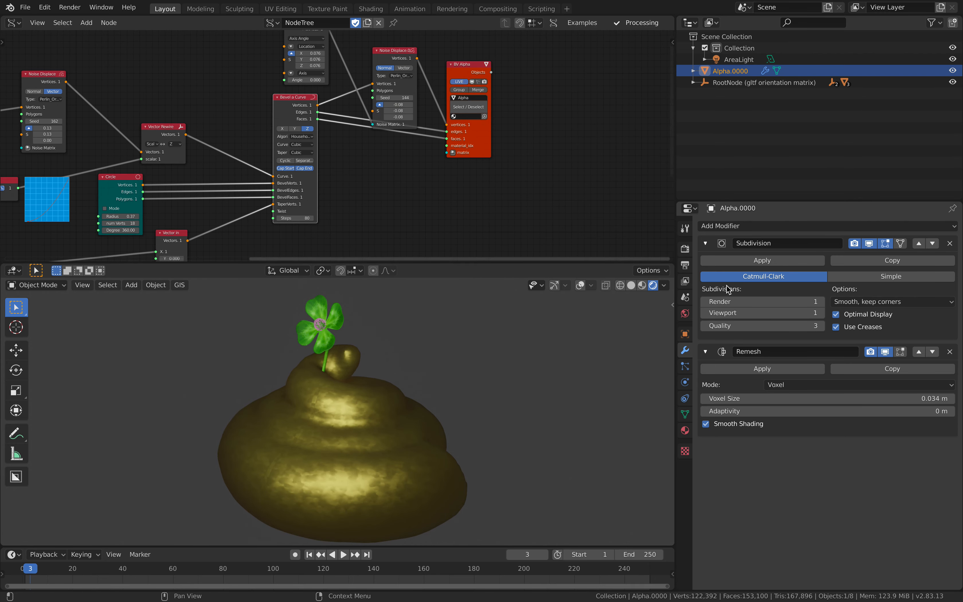
{"action": "left_click", "coordinate": [887, 352]}
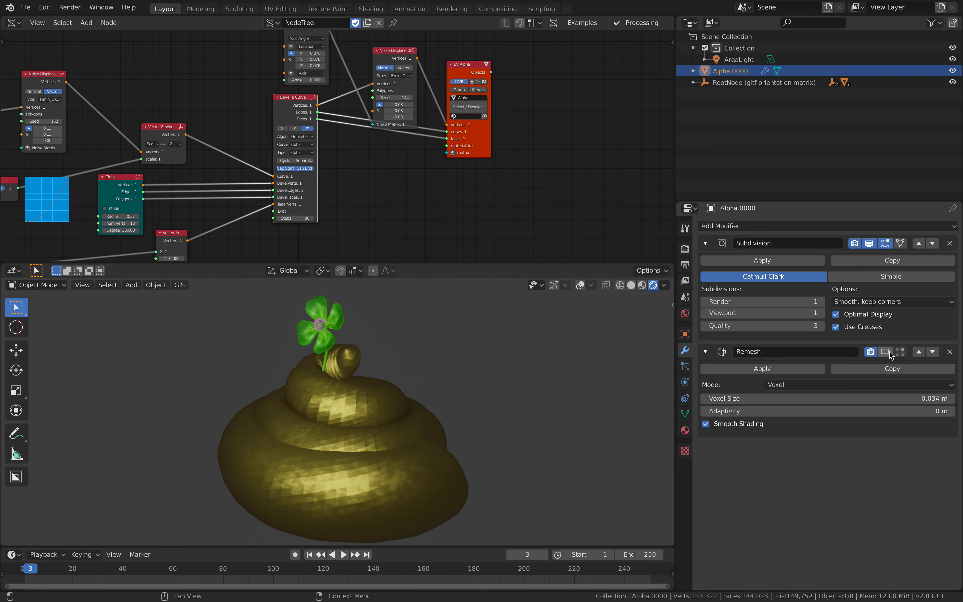
{"action": "middle_click_drag", "start_coordinate": [417, 421], "coordinate": [427, 467]}
{"action": "middle_click_drag", "start_coordinate": [315, 404], "coordinate": [390, 383]}
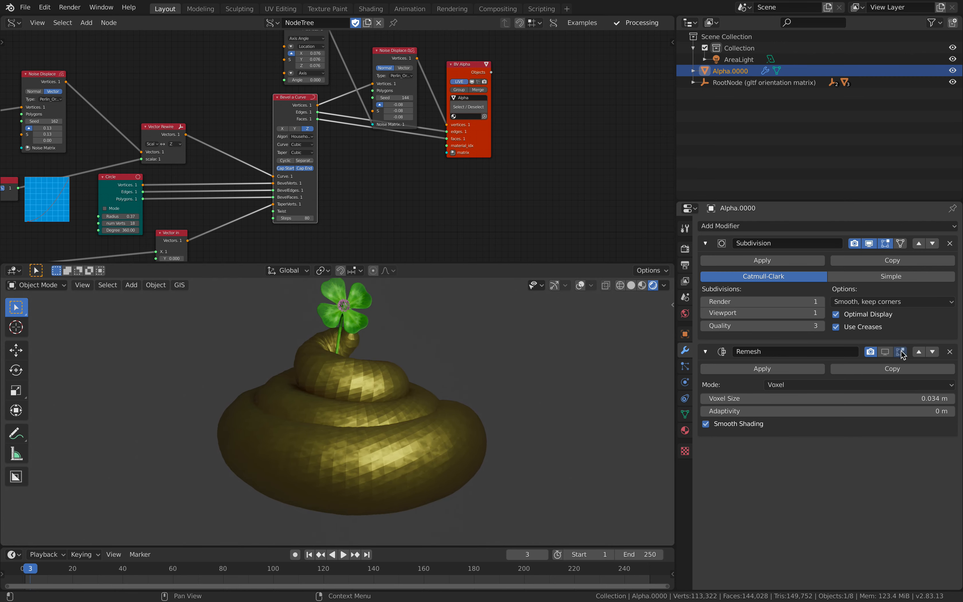
Turn the swirl's Remesh modifier back on in the viewport and set the Bevel a Curve node's steps to 40.
{"action": "left_click", "coordinate": [885, 352]}
{"action": "middle_click_drag", "start_coordinate": [477, 386], "coordinate": [360, 389]}
{"action": "middle_click_drag", "start_coordinate": [383, 159], "coordinate": [535, 174]}
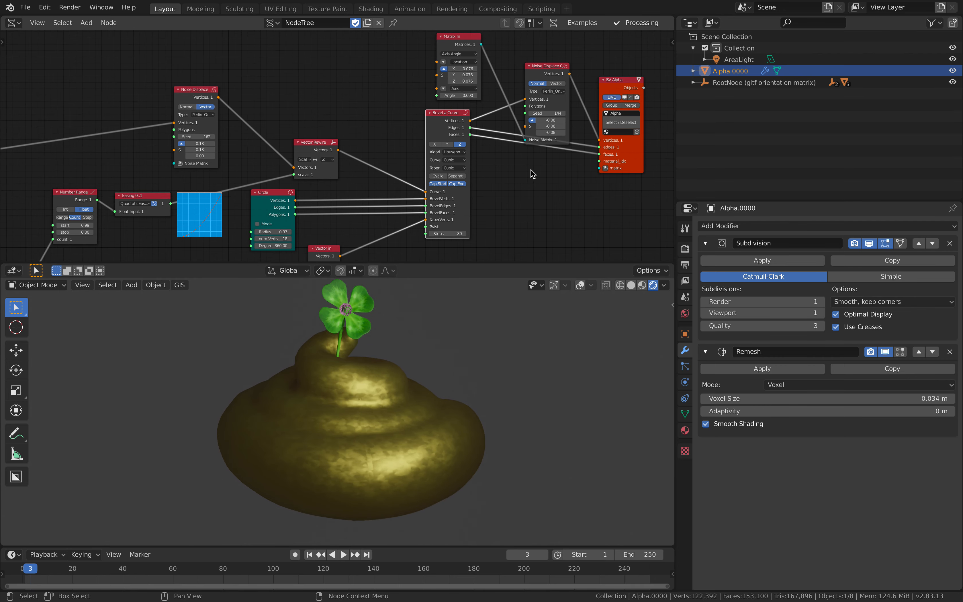
{"action": "scroll", "coordinate": [415, 142], "scroll_direction": "up", "scroll_amount": 3}
{"action": "middle_click_drag", "start_coordinate": [385, 158], "coordinate": [447, 107]}
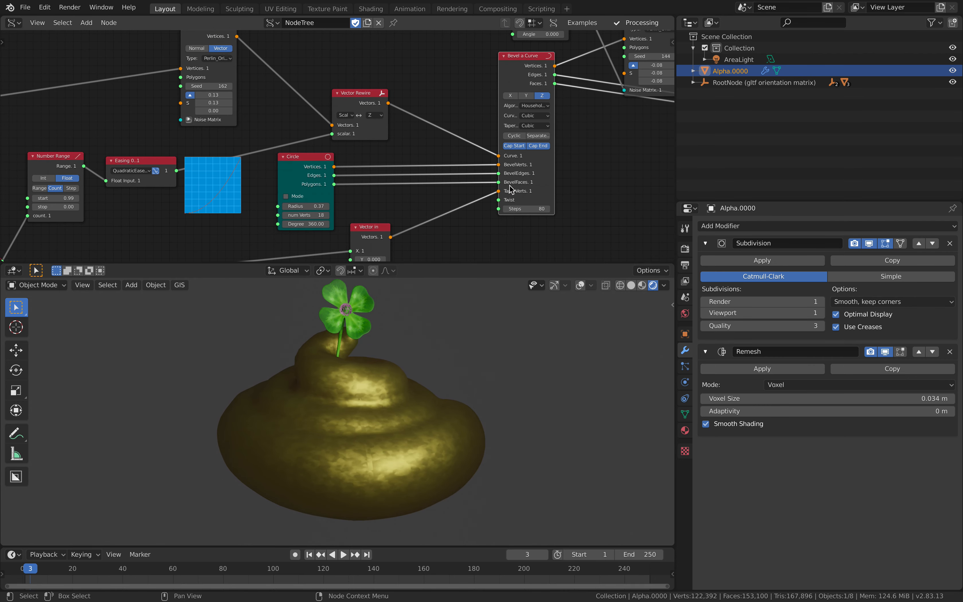
{"action": "key", "text": "Return"}
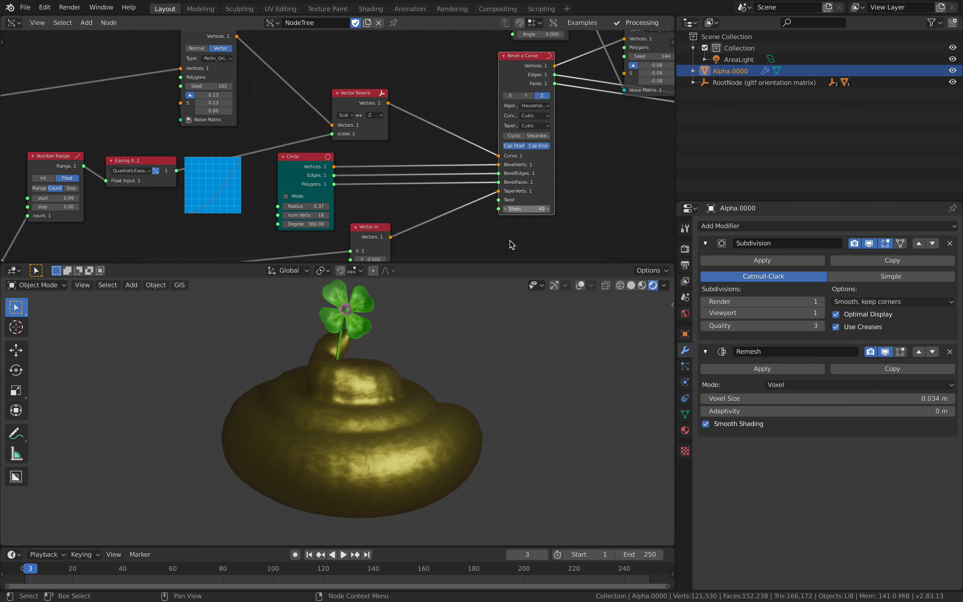
Set the Spiral node's interior radius to 0.10.
{"action": "middle_click_drag", "start_coordinate": [27, 154], "coordinate": [350, 142]}
{"action": "mouse_move", "coordinate": [162, 172]}
{"action": "left_mouse_down"}
{"action": "mouse_move", "coordinate": [229, 172]}
{"action": "mouse_move", "coordinate": [176, 172]}
{"action": "left_mouse_up"}
{"action": "scroll", "coordinate": [370, 165], "scroll_direction": "down", "scroll_amount": 2}
{"action": "middle_click_drag", "start_coordinate": [434, 150], "coordinate": [322, 134]}
{"action": "scroll", "coordinate": [321, 134], "scroll_direction": "down", "scroll_amount": 3}
Widen the node editor and 3D viewport, and give the node editor more height.
{"action": "left_click_drag", "start_coordinate": [677, 161], "coordinate": [745, 167]}
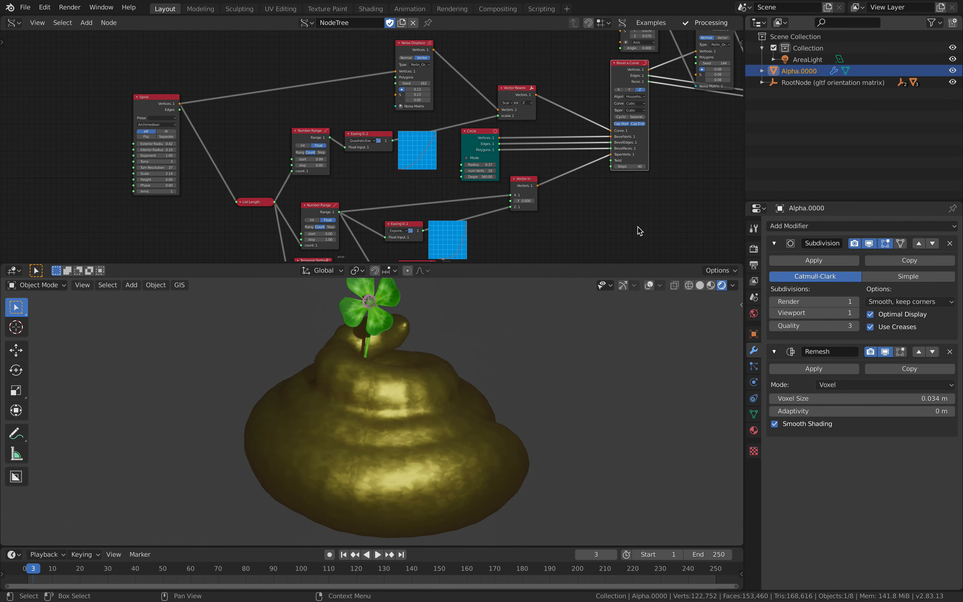
{"action": "scroll", "coordinate": [526, 342], "scroll_direction": "down", "scroll_amount": 2}
{"action": "middle_click_drag", "start_coordinate": [526, 342], "coordinate": [513, 372], "text": "shift"}
{"action": "middle_click_drag", "start_coordinate": [508, 198], "coordinate": [447, 178]}
{"action": "scroll", "coordinate": [447, 178], "scroll_direction": "down", "scroll_amount": 2}
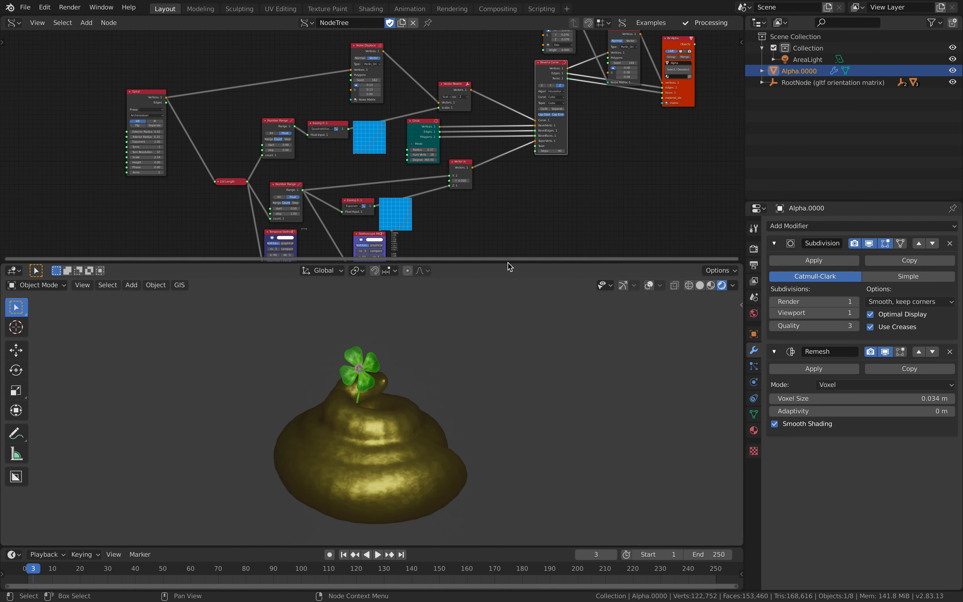
{"action": "left_click_drag", "start_coordinate": [510, 266], "coordinate": [511, 353]}
{"action": "scroll", "coordinate": [533, 270], "scroll_direction": "up", "scroll_amount": 3}
Spread the Matrix In and second Noise Displace nodes above Bevel a Curve and set Matrix In's location to 0.280 on all axes.
{"action": "left_click_drag", "start_coordinate": [60, 118], "coordinate": [44, 110]}
{"action": "left_click", "coordinate": [613, 82]}
{"action": "middle_click_drag", "start_coordinate": [577, 91], "coordinate": [485, 120]}
{"action": "middle_click_drag", "start_coordinate": [473, 161], "coordinate": [465, 178]}
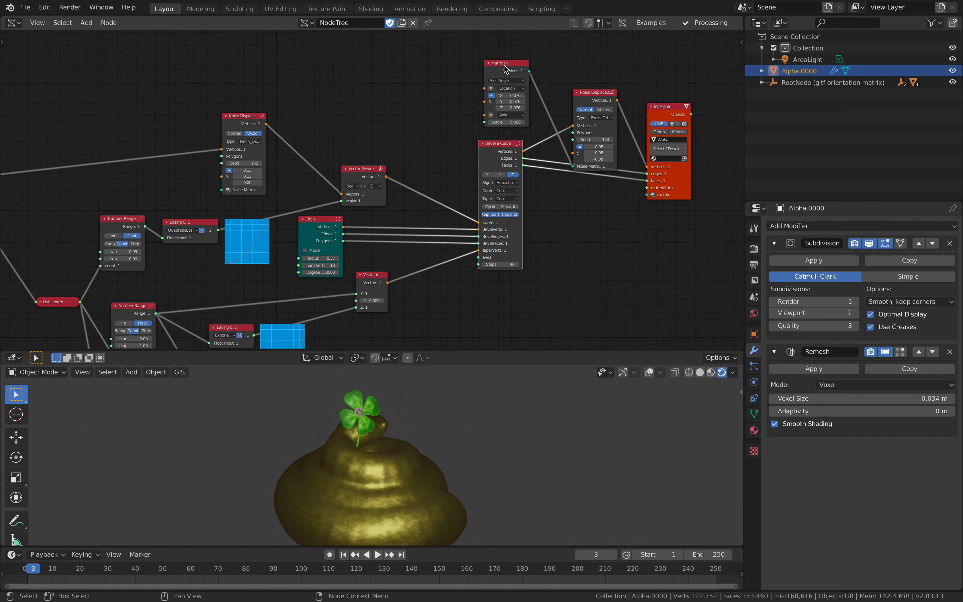
{"action": "left_click_drag", "start_coordinate": [504, 66], "coordinate": [497, 57]}
{"action": "left_click_drag", "start_coordinate": [601, 94], "coordinate": [596, 68]}
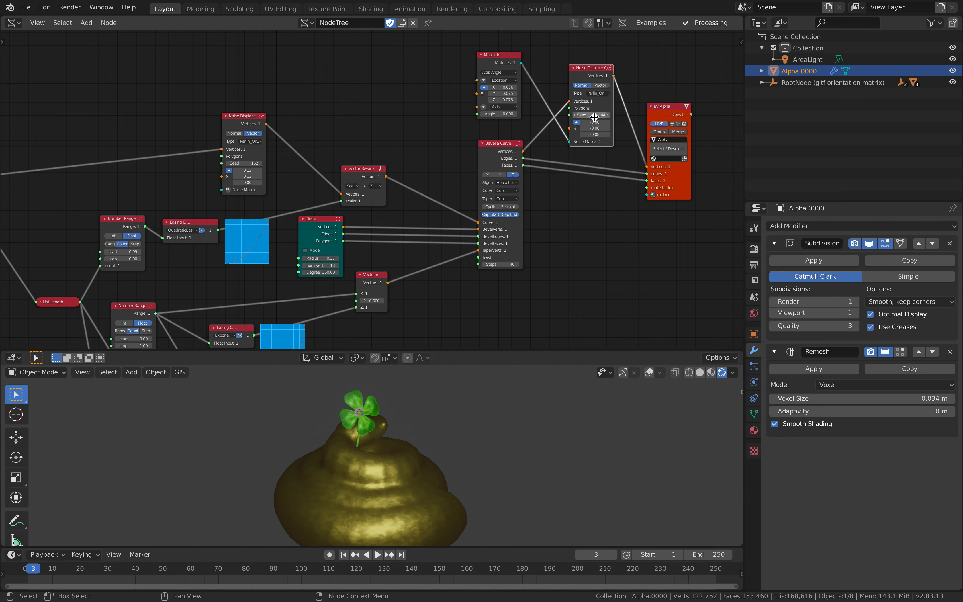
{"action": "mouse_move", "coordinate": [505, 88]}
{"action": "left_mouse_down", "text": "shift"}
{"action": "mouse_move", "coordinate": [504, 99]}
{"action": "mouse_move", "coordinate": [521, 100]}
{"action": "mouse_move", "coordinate": [516, 87]}
{"action": "left_mouse_up", "text": "shift"}
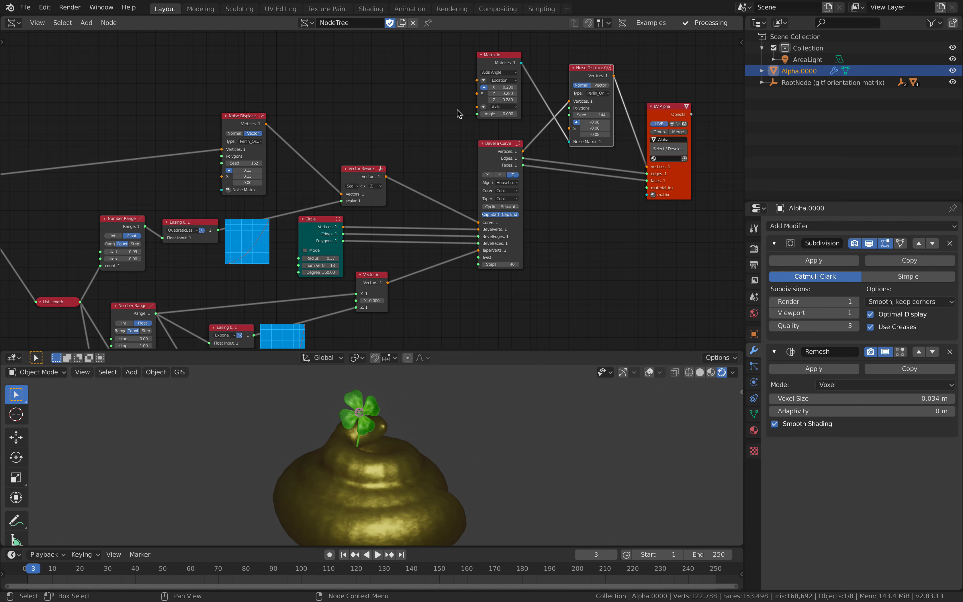
Tidy the Vector Rewire, List Length, Number Range and Easing nodes, placing the second Easing node beneath the first.
{"action": "middle_click_drag", "start_coordinate": [457, 114], "coordinate": [616, 63]}
{"action": "left_click_drag", "start_coordinate": [527, 117], "coordinate": [498, 96]}
{"action": "middle_click_drag", "start_coordinate": [380, 118], "coordinate": [386, 113]}
{"action": "left_click_drag", "start_coordinate": [320, 59], "coordinate": [309, 55]}
{"action": "middle_click_drag", "start_coordinate": [272, 164], "coordinate": [276, 150]}
{"action": "scroll", "coordinate": [276, 150], "scroll_direction": "down", "scroll_amount": 1}
{"action": "scroll", "coordinate": [276, 150], "scroll_direction": "up", "scroll_amount": 1}
{"action": "left_click_drag", "start_coordinate": [281, 151], "coordinate": [276, 144]}
{"action": "left_click_drag", "start_coordinate": [229, 230], "coordinate": [207, 222]}
{"action": "left_click_drag", "start_coordinate": [275, 143], "coordinate": [268, 136]}
{"action": "left_click_drag", "start_coordinate": [298, 236], "coordinate": [274, 219]}
{"action": "left_click_drag", "start_coordinate": [348, 150], "coordinate": [344, 150]}
{"action": "left_click_drag", "start_coordinate": [395, 255], "coordinate": [348, 187]}
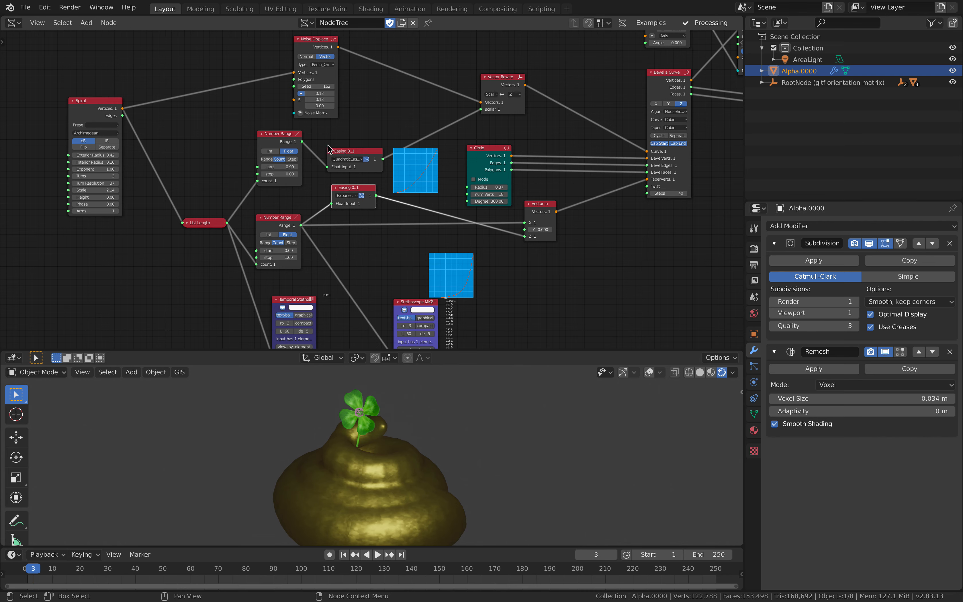
Reposition the Vector In, Circle and Vector Rewire nodes to open up the links into Bevel a Curve.
{"action": "left_click_drag", "start_coordinate": [545, 212], "coordinate": [554, 216]}
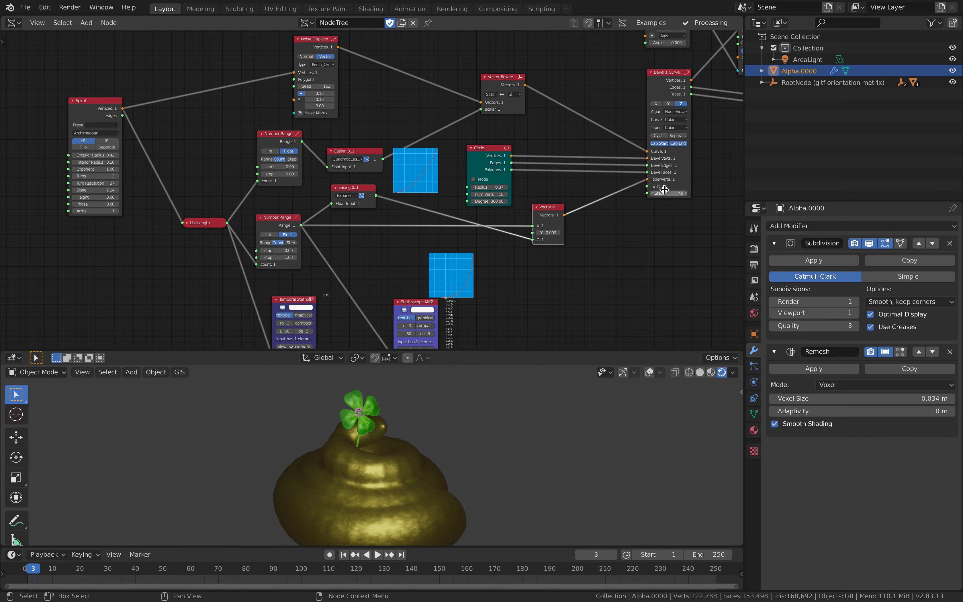
{"action": "left_click_drag", "start_coordinate": [497, 152], "coordinate": [507, 144]}
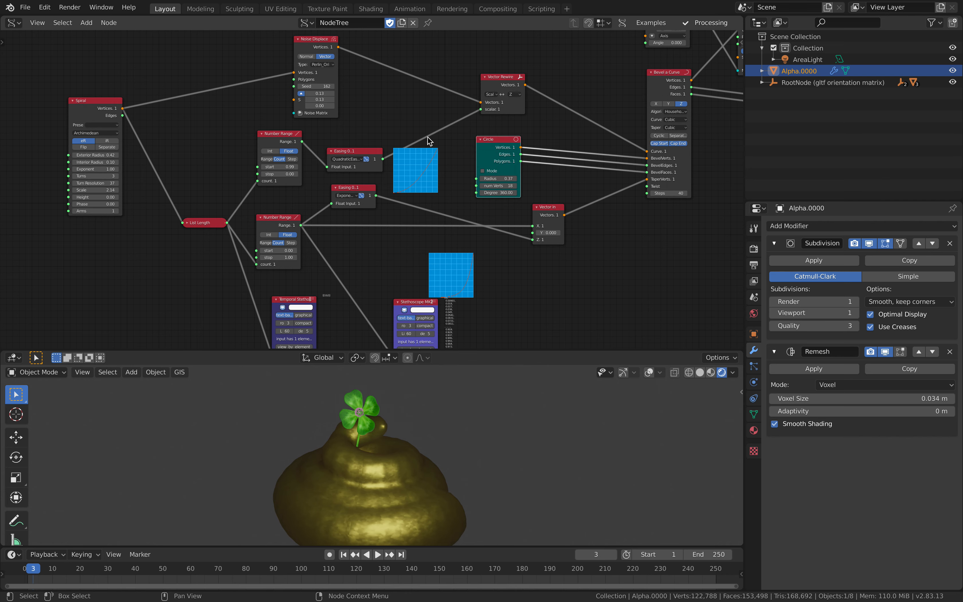
{"action": "left_click_drag", "start_coordinate": [505, 80], "coordinate": [502, 76]}
Enlarge the 3D viewport and frame the swirl in a low side view.
{"action": "middle_click_drag", "start_coordinate": [437, 518], "coordinate": [402, 478]}
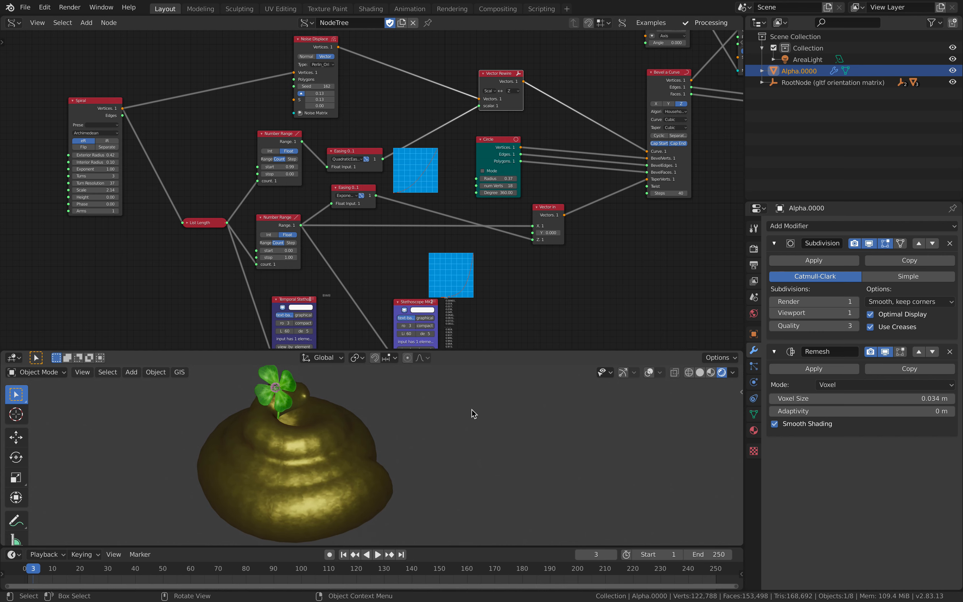
{"action": "middle_click_drag", "start_coordinate": [348, 422], "coordinate": [397, 379]}
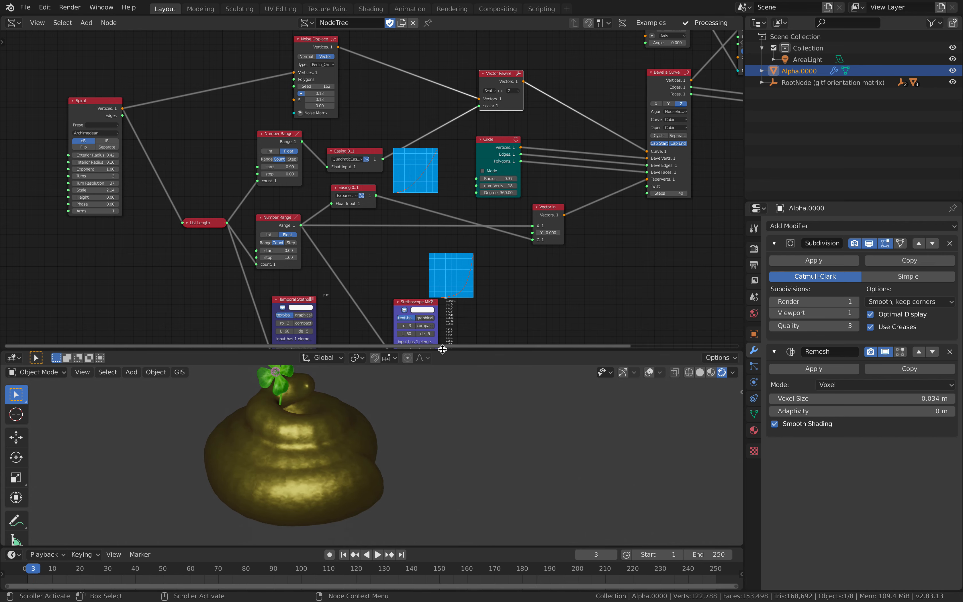
{"action": "left_click_drag", "start_coordinate": [443, 350], "coordinate": [442, 307]}
{"action": "middle_click_drag", "start_coordinate": [273, 363], "coordinate": [282, 483]}
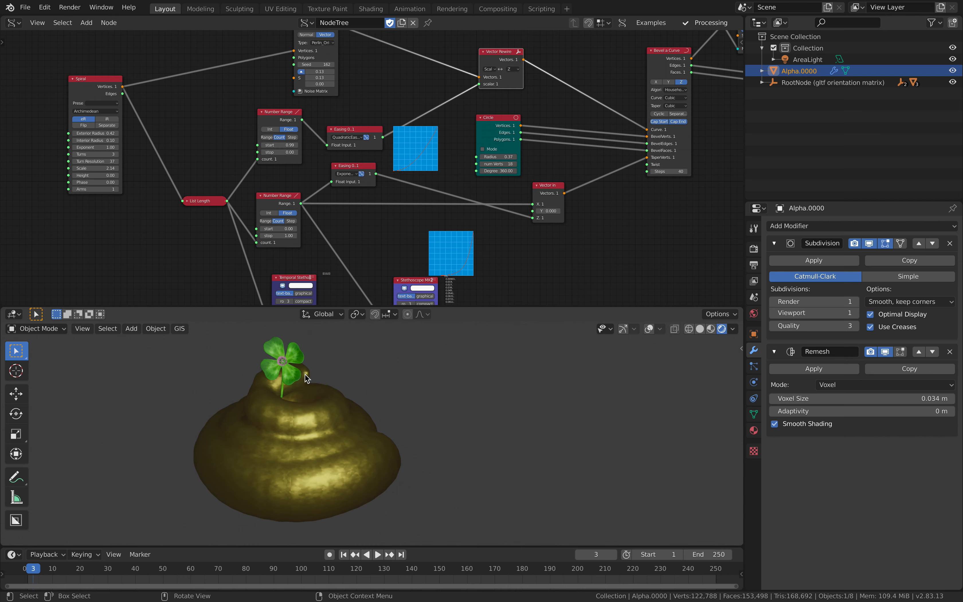
{"action": "middle_click_drag", "start_coordinate": [393, 455], "coordinate": [444, 400]}
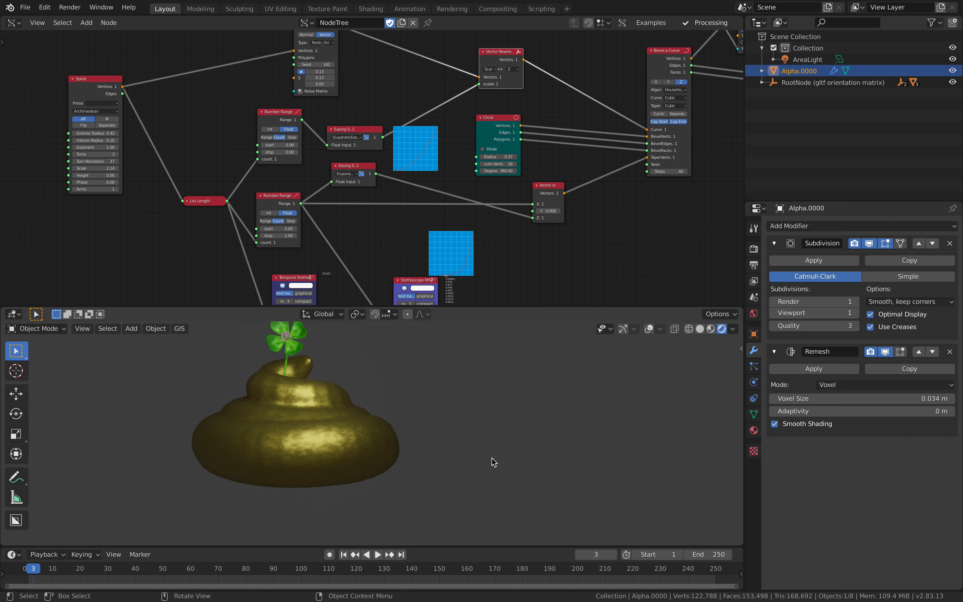
Annotate a rough flat loop beside the swirl and show the viewport's gizmos and overlays.
{"action": "key", "text": "d"}
{"action": "mouse_move", "coordinate": [446, 445]}
{"action": "left_mouse_down"}
{"action": "mouse_move", "coordinate": [440, 453]}
{"action": "mouse_move", "coordinate": [496, 431]}
{"action": "left_mouse_up"}
{"action": "left_click", "coordinate": [622, 329]}
{"action": "left_click", "coordinate": [649, 329]}
{"action": "middle_click_drag", "start_coordinate": [398, 438], "coordinate": [457, 452]}
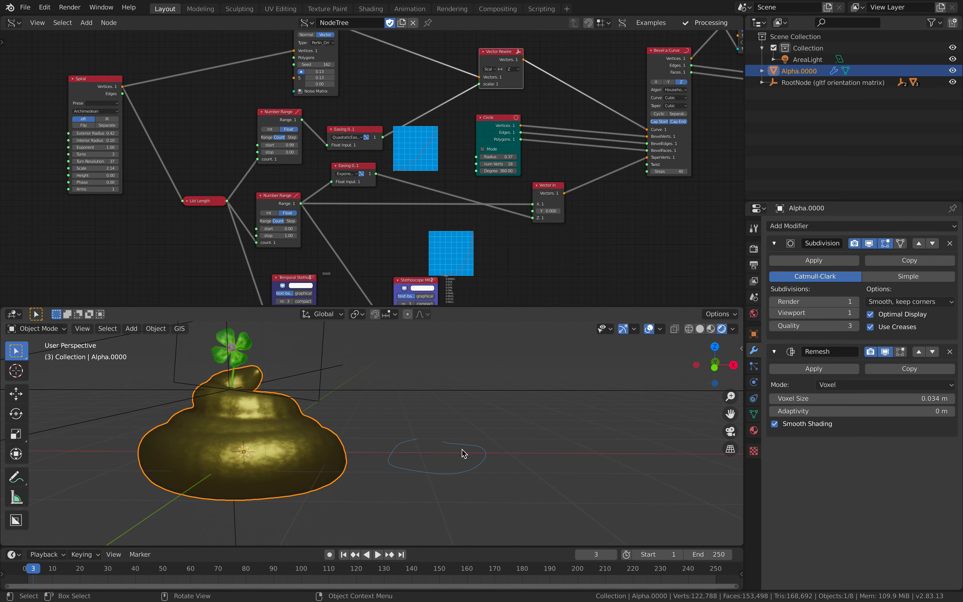
{"action": "scroll", "coordinate": [513, 458], "scroll_direction": "down", "scroll_amount": 3}
{"action": "scroll", "coordinate": [498, 452], "scroll_direction": "up", "scroll_amount": 2}
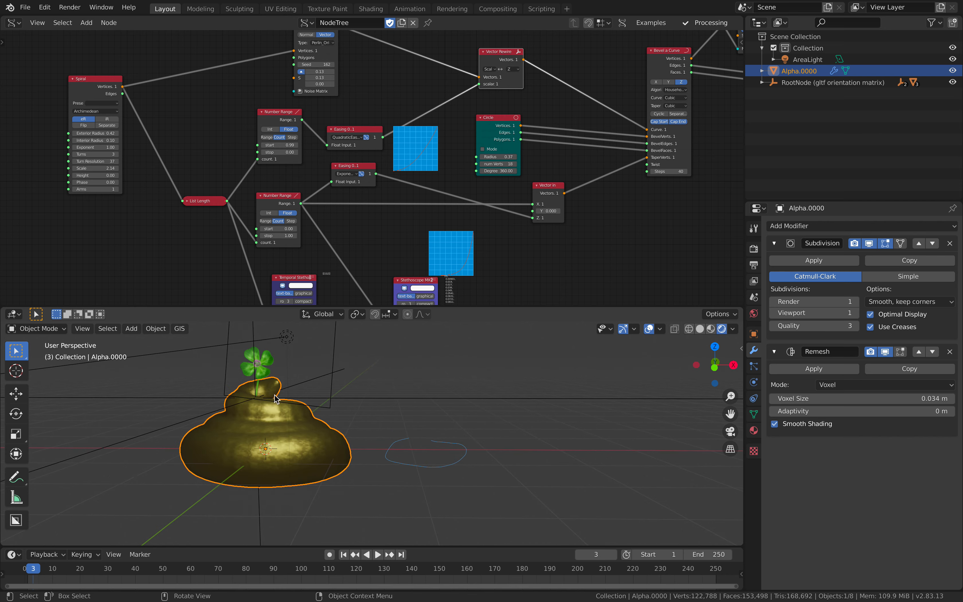
{"action": "middle_click_drag", "start_coordinate": [509, 450], "coordinate": [418, 441], "text": "shift"}
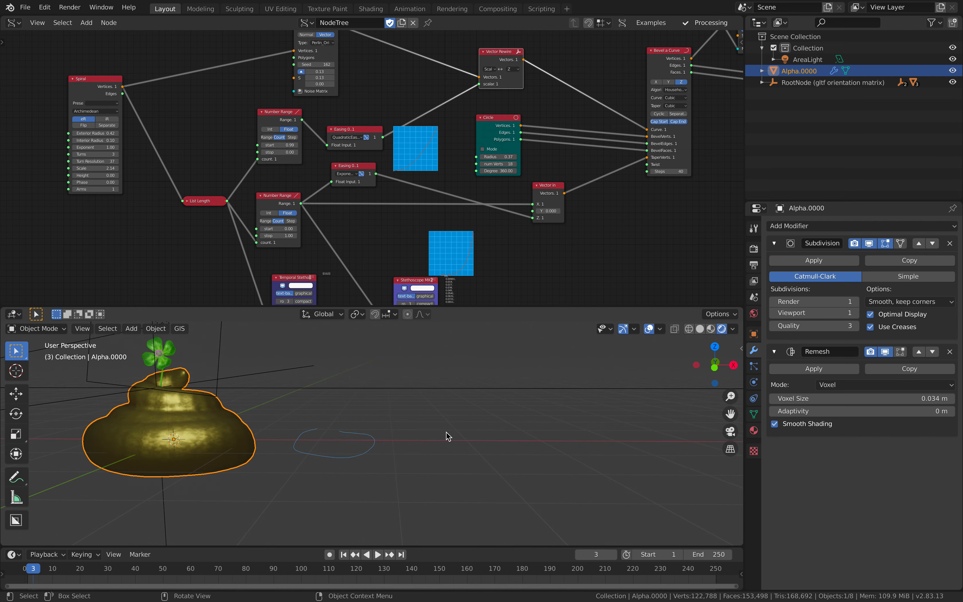
Annotate further sketches beside the loop: stacked loops, tapering spirals rising into a tail, and a bulb narrowing upward.
{"action": "mouse_move", "coordinate": [443, 432]}
{"action": "left_mouse_down"}
{"action": "mouse_move", "coordinate": [422, 437]}
{"action": "mouse_move", "coordinate": [470, 437]}
{"action": "mouse_move", "coordinate": [433, 433]}
{"action": "mouse_move", "coordinate": [470, 427]}
{"action": "mouse_move", "coordinate": [444, 432]}
{"action": "left_mouse_up"}
{"action": "mouse_move", "coordinate": [525, 442]}
{"action": "left_mouse_down"}
{"action": "mouse_move", "coordinate": [554, 430]}
{"action": "mouse_move", "coordinate": [534, 430]}
{"action": "mouse_move", "coordinate": [534, 409]}
{"action": "left_mouse_up"}
{"action": "mouse_move", "coordinate": [599, 448]}
{"action": "middle_mouse_down", "text": "shift"}
{"action": "mouse_move", "coordinate": [516, 465]}
{"action": "mouse_move", "coordinate": [528, 430]}
{"action": "mouse_move", "coordinate": [472, 417]}
{"action": "middle_mouse_up", "text": "shift"}
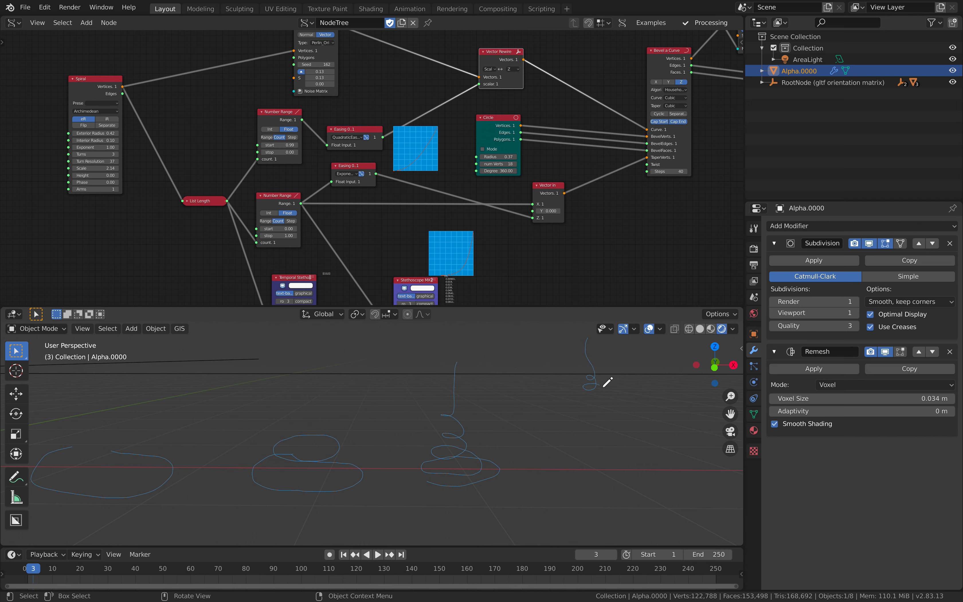
{"action": "mouse_move", "coordinate": [585, 401]}
{"action": "left_mouse_down"}
{"action": "mouse_move", "coordinate": [605, 396]}
{"action": "mouse_move", "coordinate": [579, 411]}
{"action": "mouse_move", "coordinate": [602, 402]}
{"action": "mouse_move", "coordinate": [594, 416]}
{"action": "left_mouse_up"}
{"action": "middle_click_drag", "start_coordinate": [629, 422], "coordinate": [580, 404], "text": "shift"}
{"action": "mouse_move", "coordinate": [603, 369]}
{"action": "left_mouse_down"}
{"action": "mouse_move", "coordinate": [581, 429]}
{"action": "mouse_move", "coordinate": [621, 433]}
{"action": "mouse_move", "coordinate": [609, 422]}
{"action": "mouse_move", "coordinate": [585, 428]}
{"action": "mouse_move", "coordinate": [614, 411]}
{"action": "mouse_move", "coordinate": [605, 414]}
{"action": "left_mouse_up"}
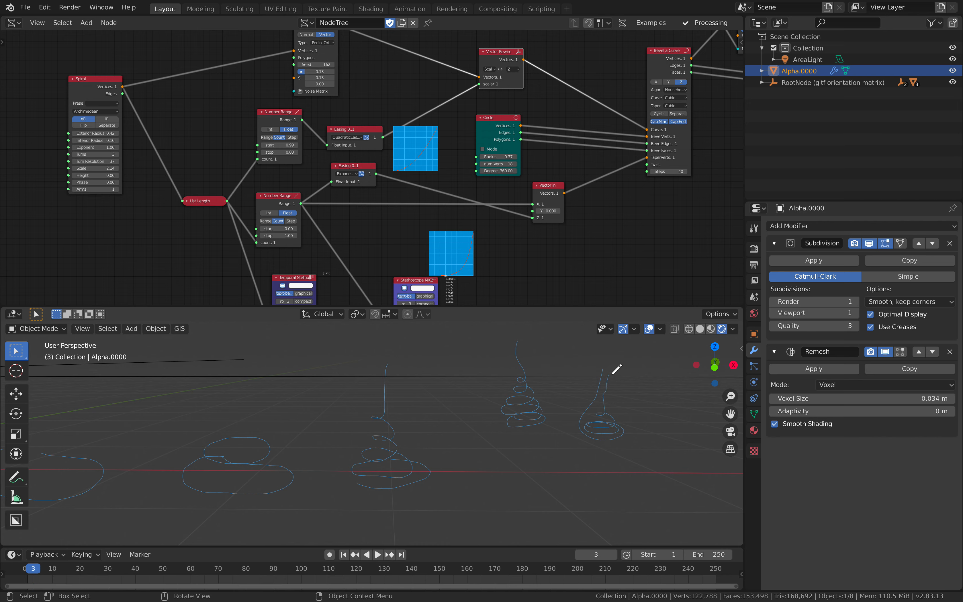
{"action": "mouse_move", "coordinate": [512, 428]}
{"action": "middle_mouse_down"}
{"action": "mouse_move", "coordinate": [415, 454]}
{"action": "mouse_move", "coordinate": [447, 430]}
{"action": "mouse_move", "coordinate": [509, 433]}
{"action": "middle_mouse_up"}
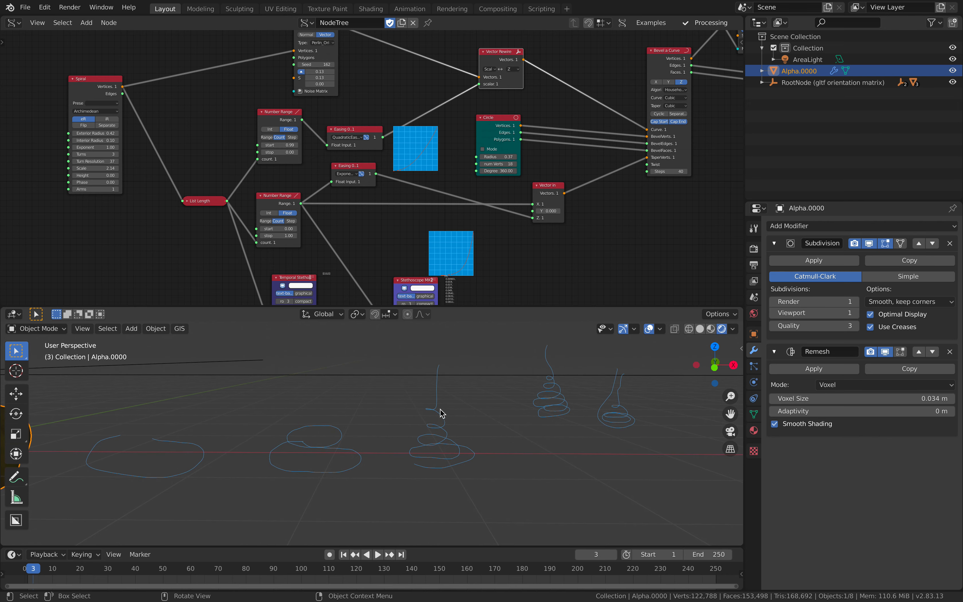
{"action": "middle_click_drag", "start_coordinate": [403, 417], "coordinate": [550, 431]}
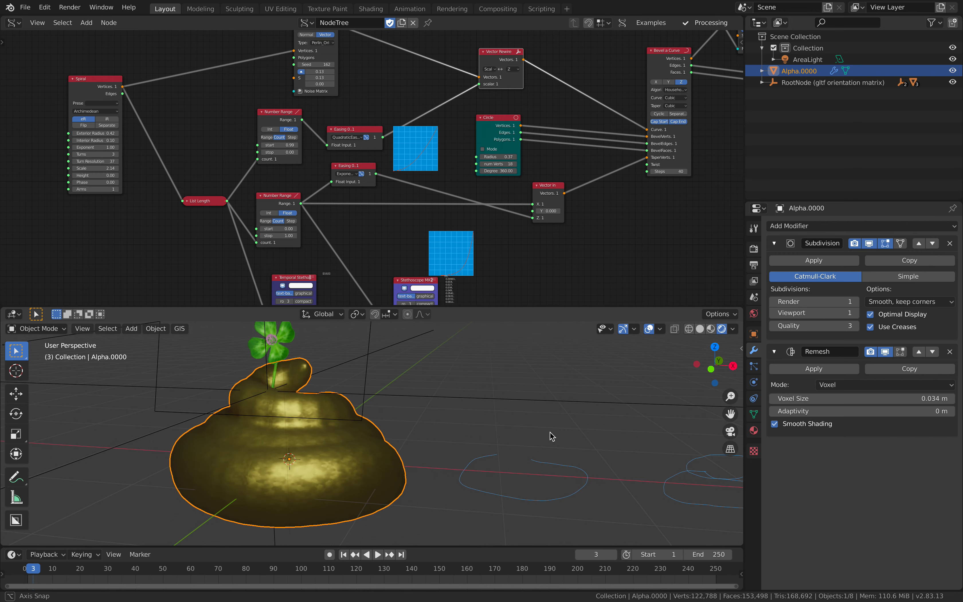
Shift the two Easing nodes slightly away from their Number Range nodes, toward the blue curve preview.
{"action": "middle_click_drag", "start_coordinate": [323, 143], "coordinate": [312, 145]}
{"action": "middle_click_drag", "start_coordinate": [325, 346], "coordinate": [326, 353]}
{"action": "middle_click_drag", "start_coordinate": [369, 194], "coordinate": [341, 215]}
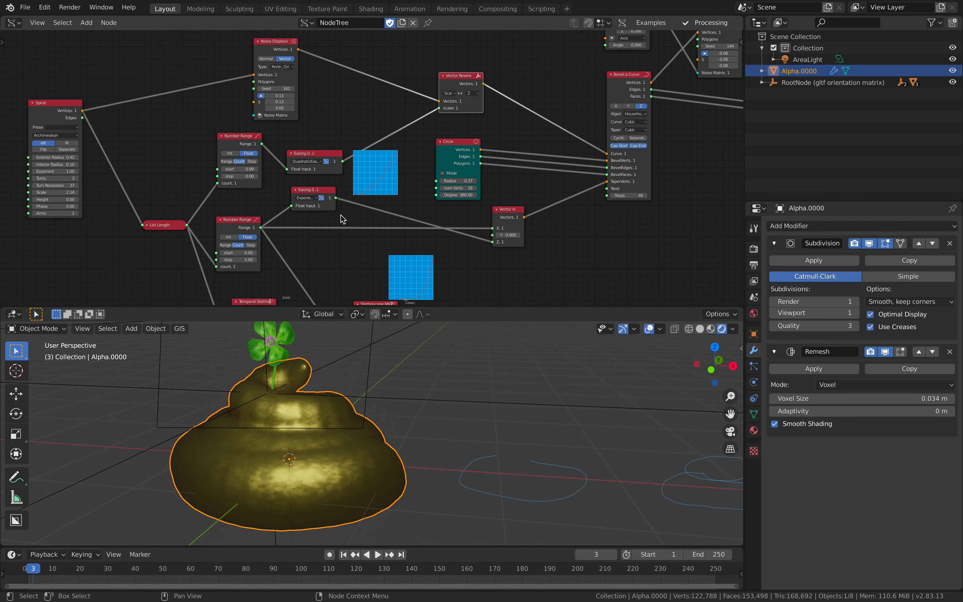
{"action": "scroll", "coordinate": [343, 219], "scroll_direction": "up", "scroll_amount": 3}
{"action": "left_click_drag", "start_coordinate": [260, 217], "coordinate": [279, 218]}
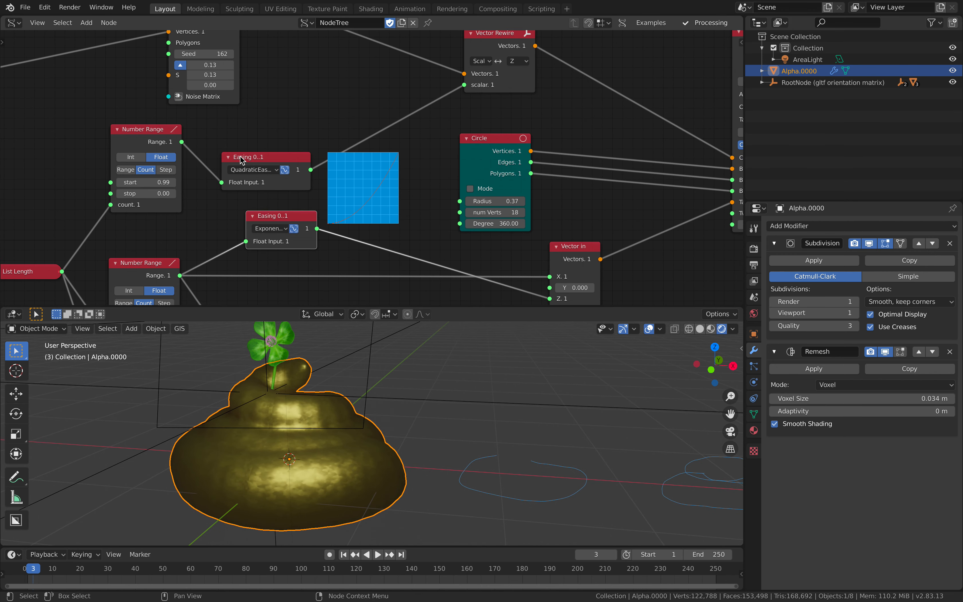
{"action": "left_click_drag", "start_coordinate": [240, 158], "coordinate": [250, 164]}
{"action": "scroll", "coordinate": [324, 204], "scroll_direction": "down", "scroll_amount": 2}
Review the easing curve previews and move the Circle node closer to Bevel a Curve.
{"action": "middle_click_drag", "start_coordinate": [324, 204], "coordinate": [271, 138]}
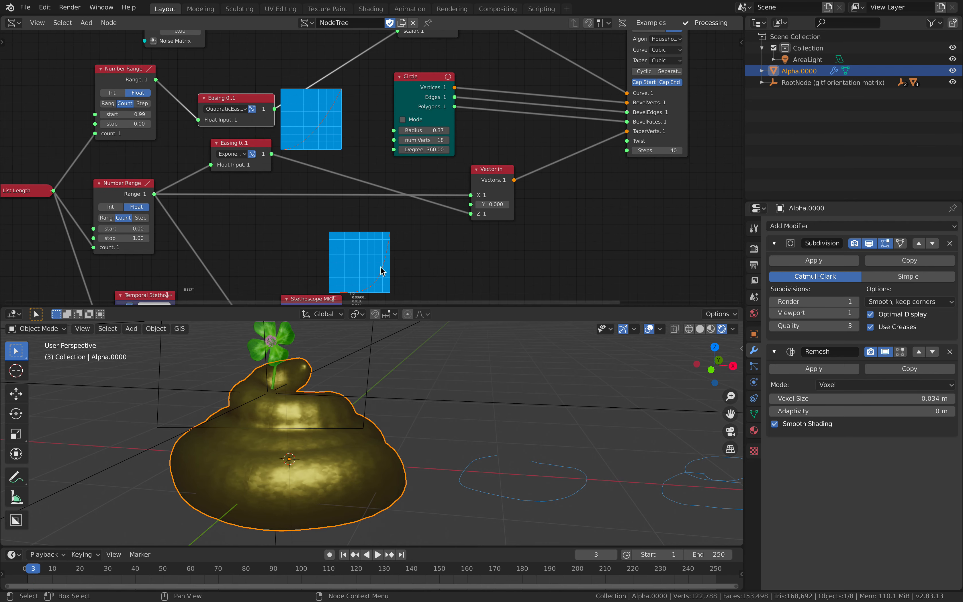
{"action": "middle_click_drag", "start_coordinate": [377, 304], "coordinate": [373, 247]}
{"action": "scroll", "coordinate": [372, 252], "scroll_direction": "up", "scroll_amount": 1}
{"action": "middle_click_drag", "start_coordinate": [396, 206], "coordinate": [335, 258]}
{"action": "left_click_drag", "start_coordinate": [350, 118], "coordinate": [389, 120]}
{"action": "scroll", "coordinate": [392, 144], "scroll_direction": "down", "scroll_amount": 7}
{"action": "middle_click_drag", "start_coordinate": [357, 145], "coordinate": [440, 143]}
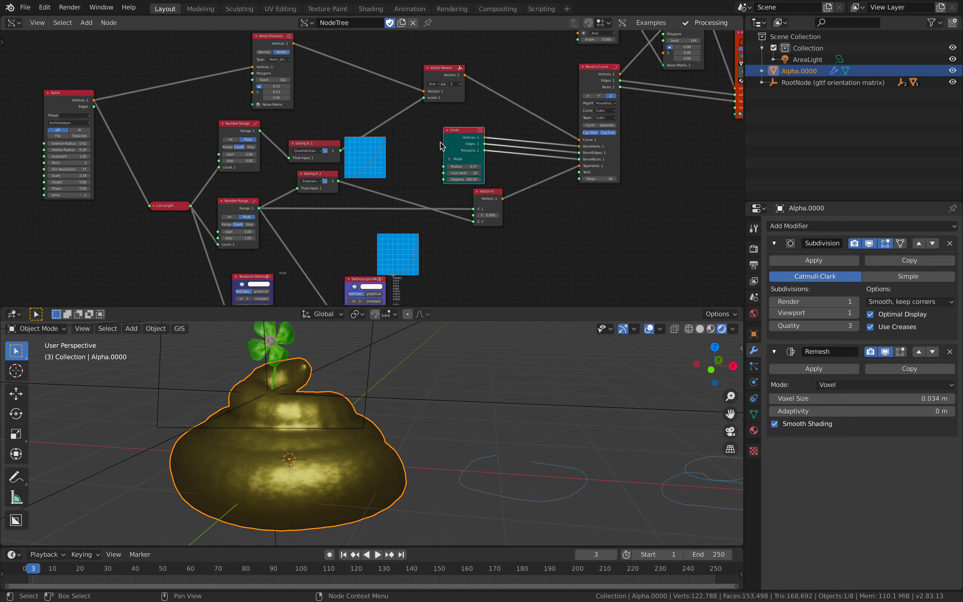
Set the Remesh modifier's voxel size to 0.014 m for a finer swirl surface.
{"action": "scroll", "coordinate": [369, 402], "scroll_direction": "down", "scroll_amount": 2}
{"action": "middle_click_drag", "start_coordinate": [370, 403], "coordinate": [333, 408]}
{"action": "scroll", "coordinate": [382, 398], "scroll_direction": "up", "scroll_amount": 2}
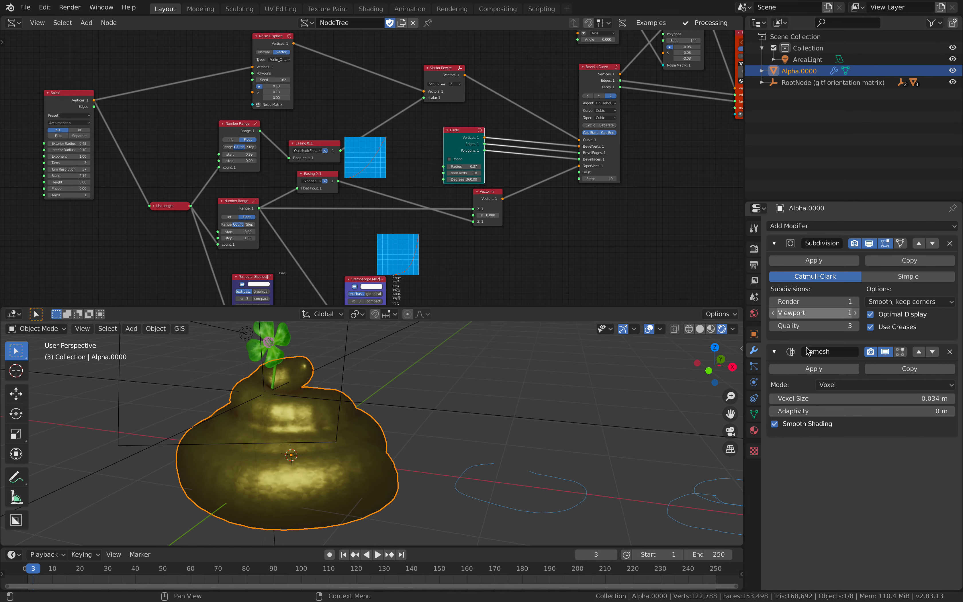
{"action": "scroll", "coordinate": [513, 419], "scroll_direction": "down", "scroll_amount": 1}
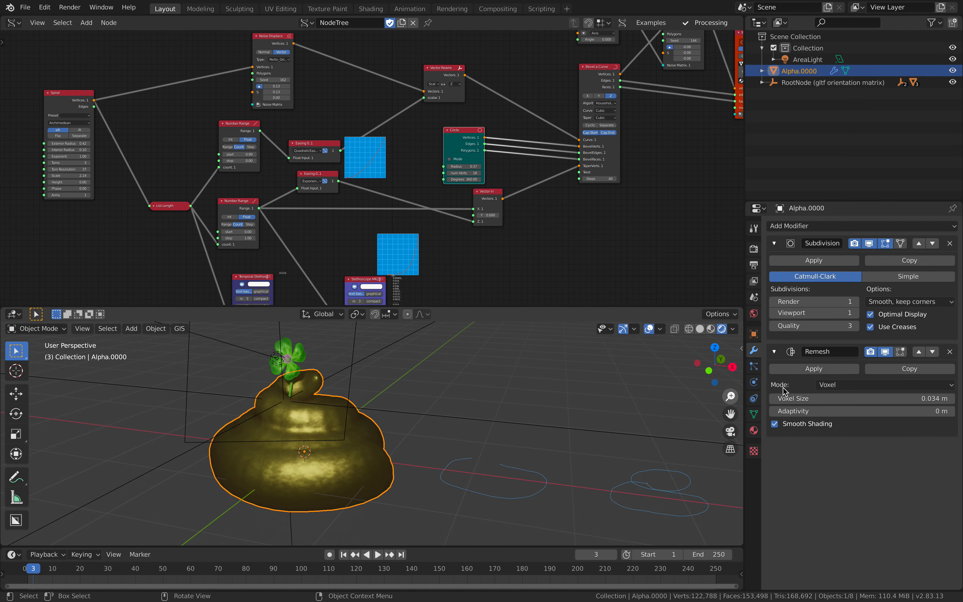
{"action": "mouse_move", "coordinate": [841, 398]}
{"action": "left_mouse_down"}
{"action": "mouse_move", "coordinate": [887, 398]}
{"action": "mouse_move", "coordinate": [834, 398]}
{"action": "left_mouse_up"}
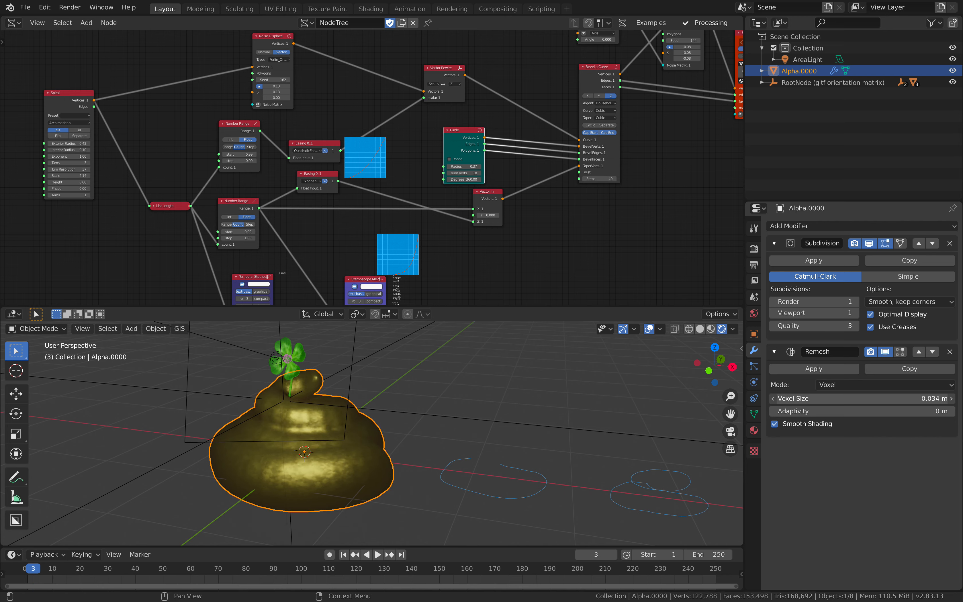
{"action": "left_click_drag", "start_coordinate": [834, 398], "coordinate": [830, 398]}
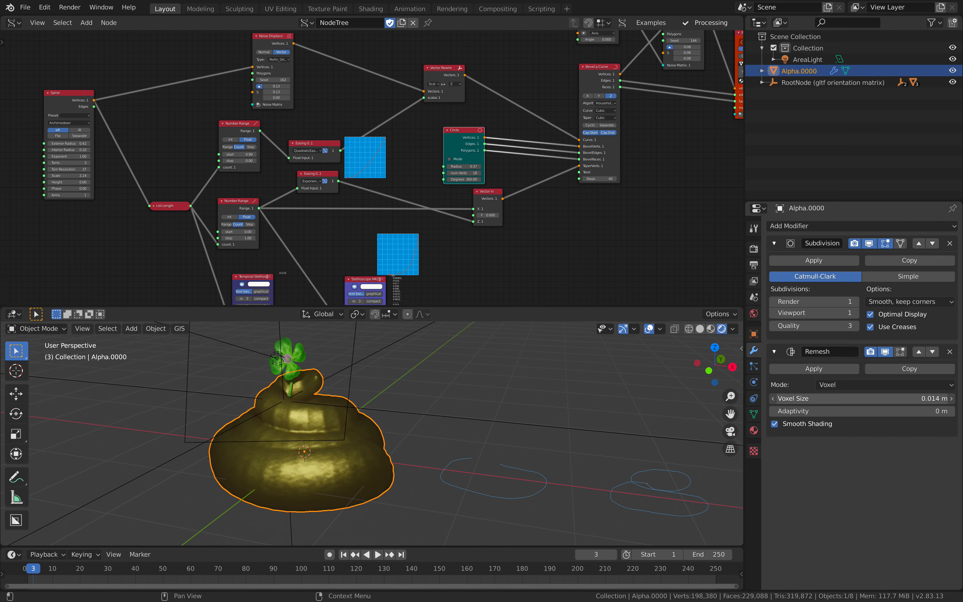